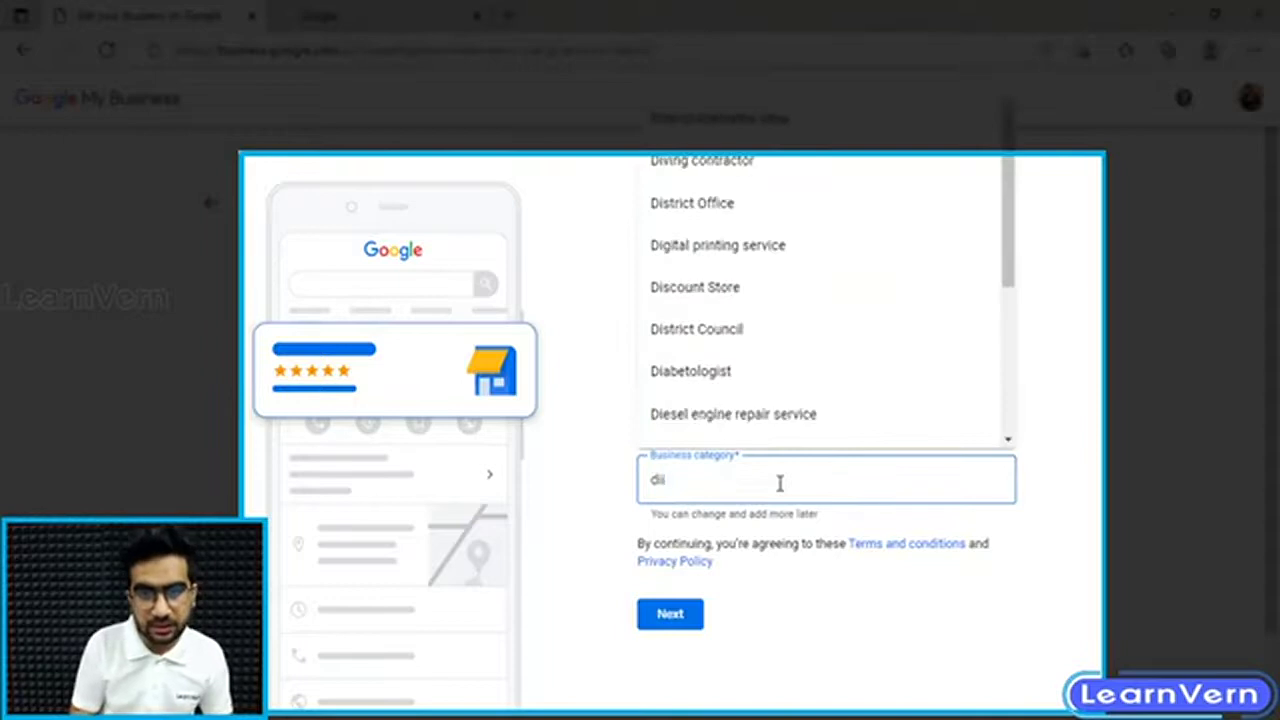
{"action": "type", "text": "al ma"}
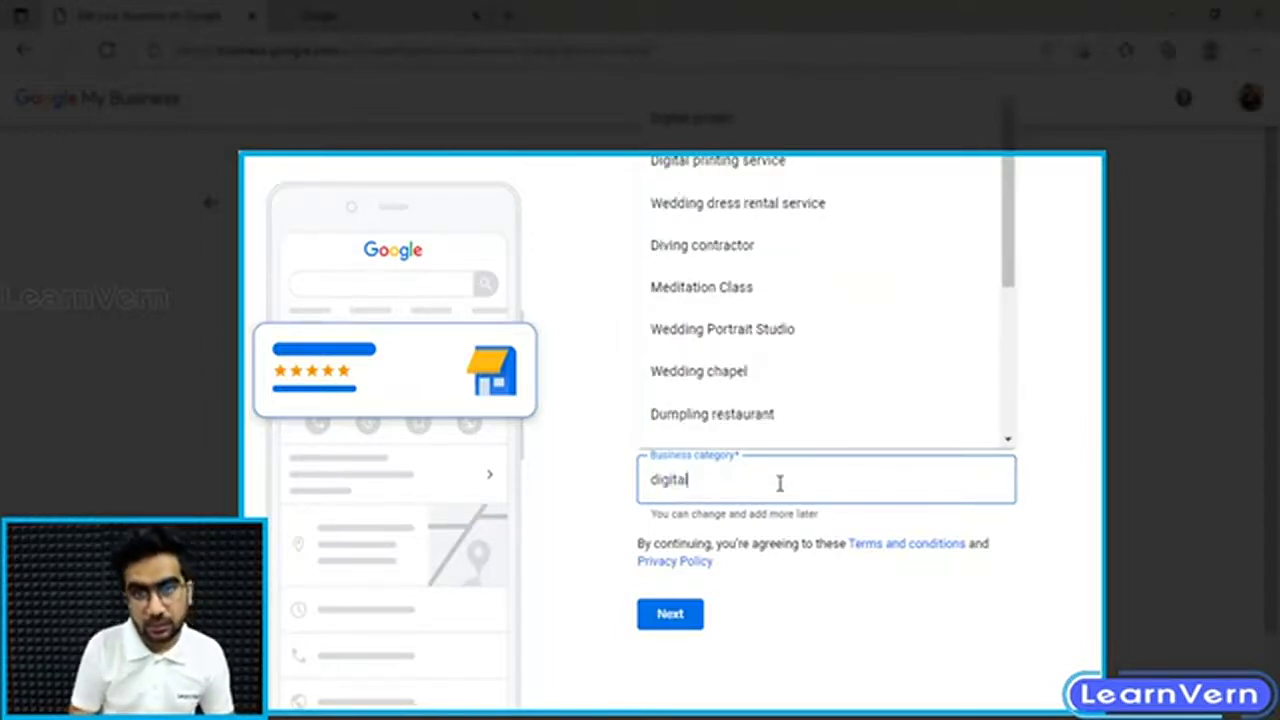
{"action": "key", "text": "BackSpace"}
{"action": "key", "text": "BackSpace"}
{"action": "key", "text": "BackSpace"}
{"action": "key", "text": "BackSpace"}
{"action": "key", "text": "BackSpace"}
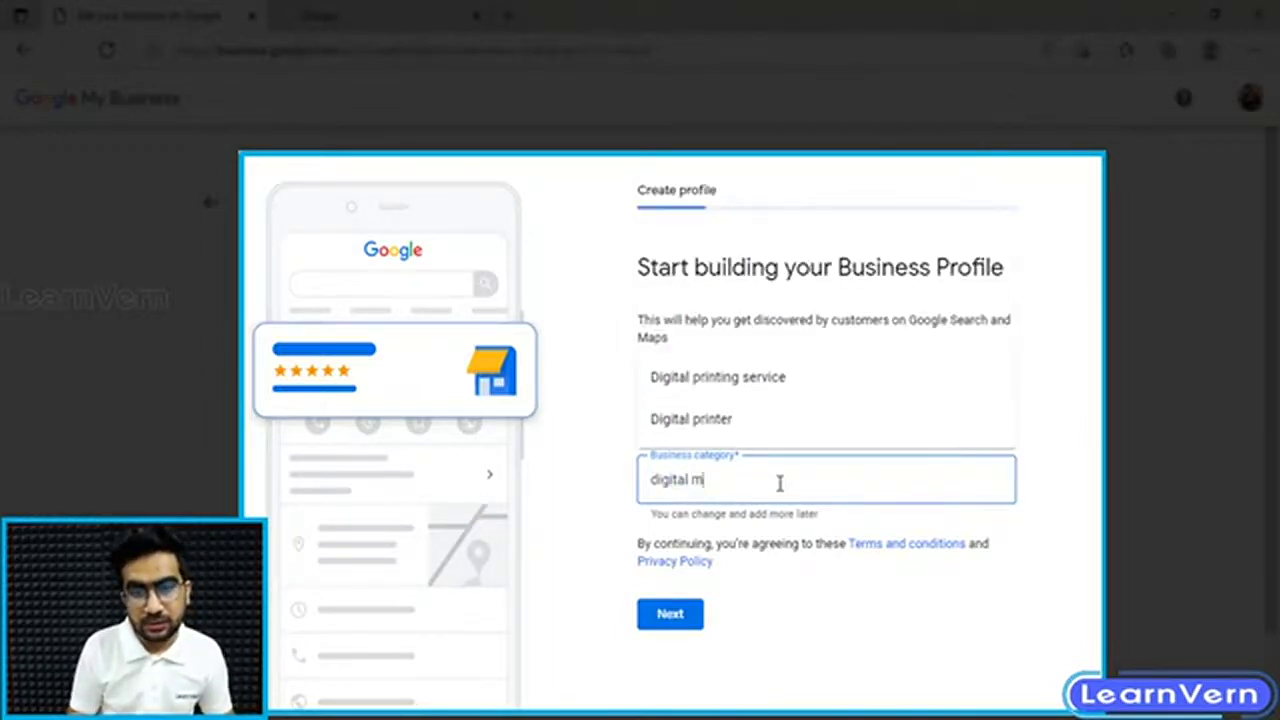
{"action": "key", "text": "BackSpace"}
{"action": "key", "text": "BackSpace"}
{"action": "key", "text": "BackSpace"}
{"action": "key", "text": "BackSpace"}
{"action": "key", "text": "BackSpace"}
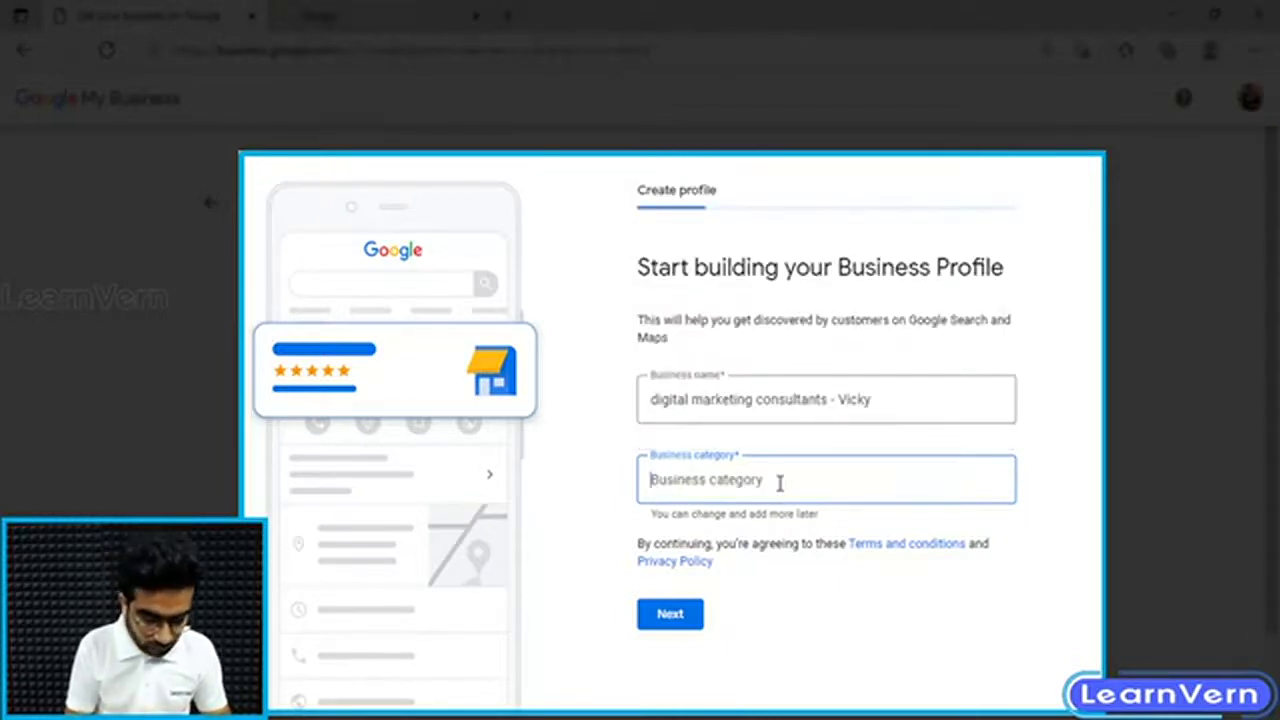
Set the business category to Advertising agency, and answer Yes to adding a location customers can visit.
{"action": "type", "text": "adv"}
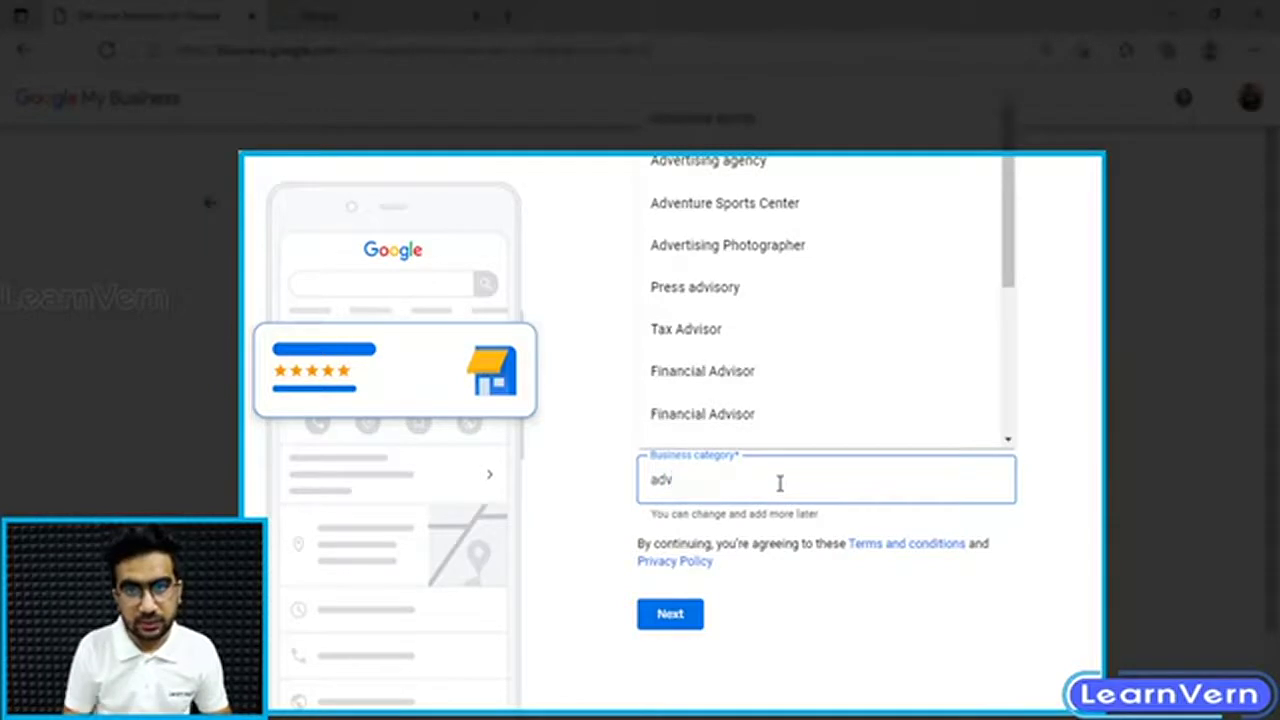
{"action": "left_click", "coordinate": [729, 177]}
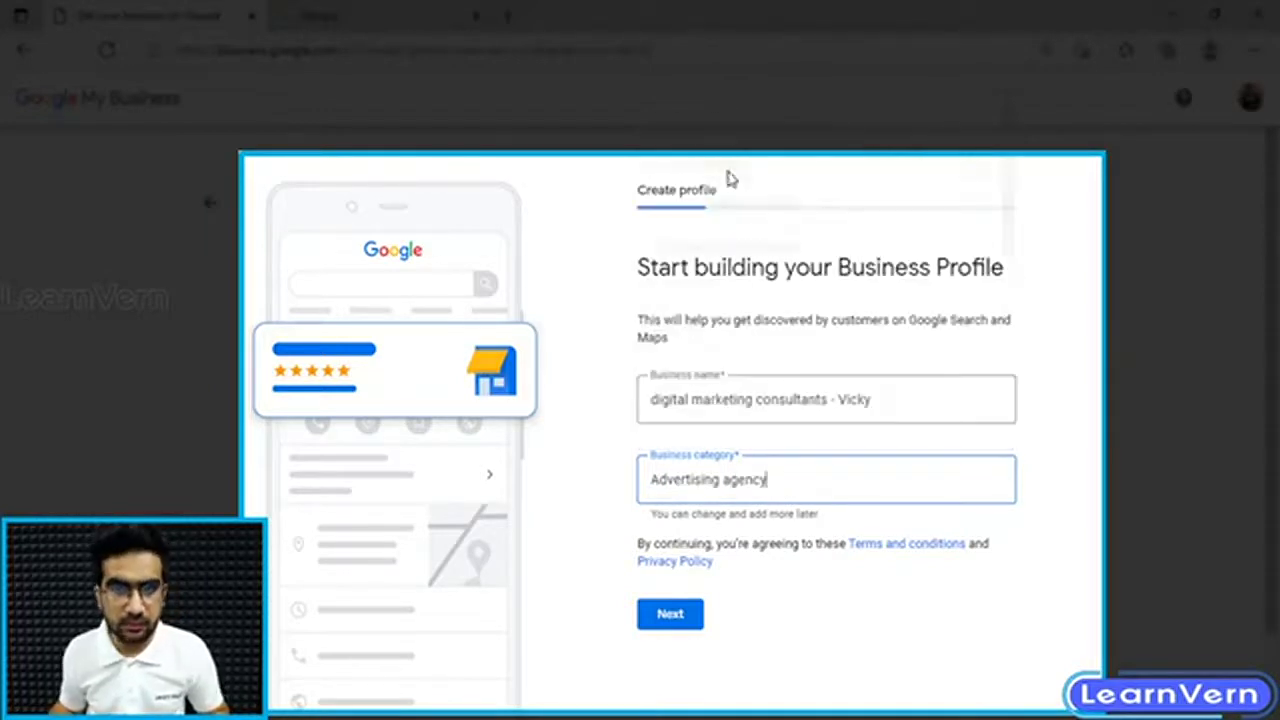
{"action": "left_click", "coordinate": [669, 612]}
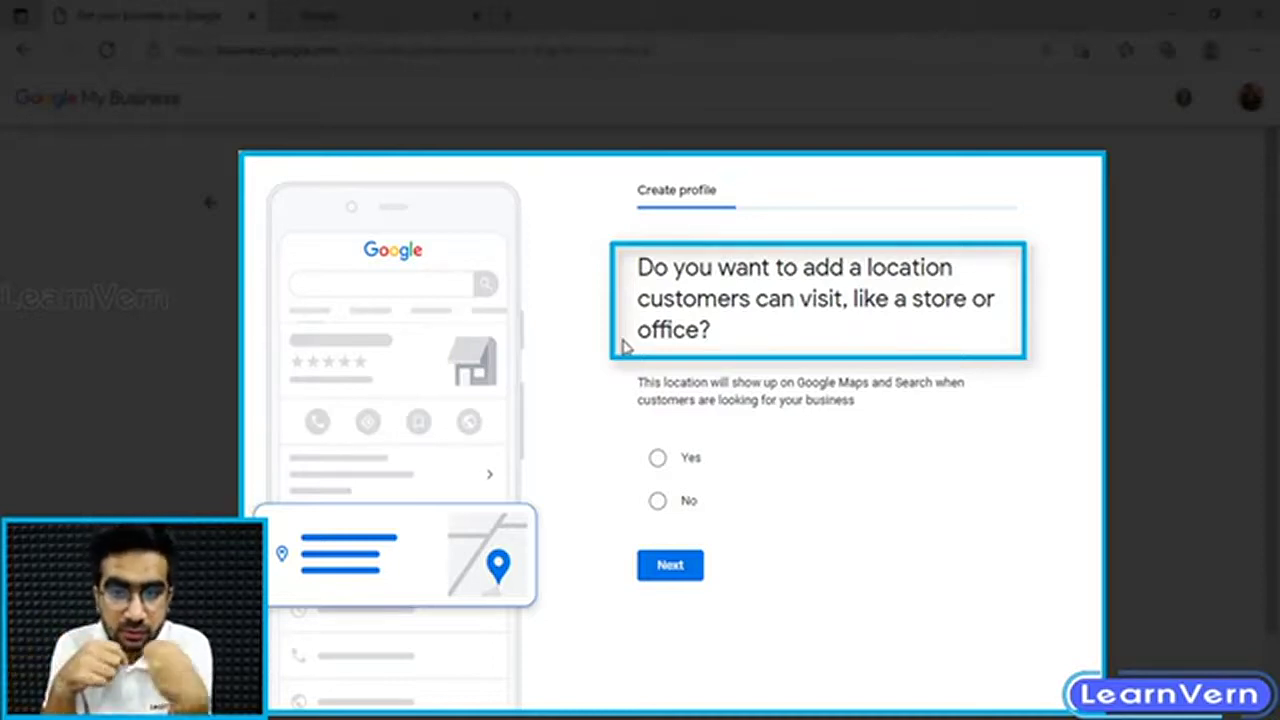
{"action": "left_click", "coordinate": [659, 459]}
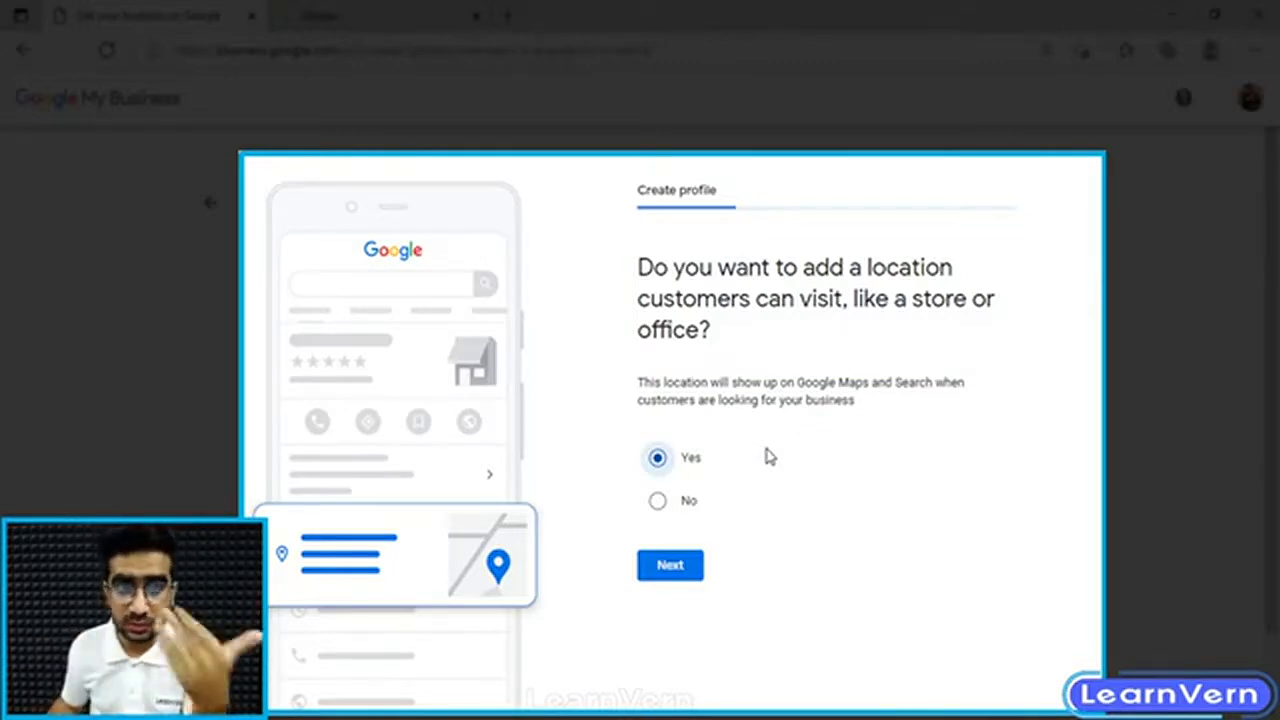
{"action": "left_click", "coordinate": [670, 566]}
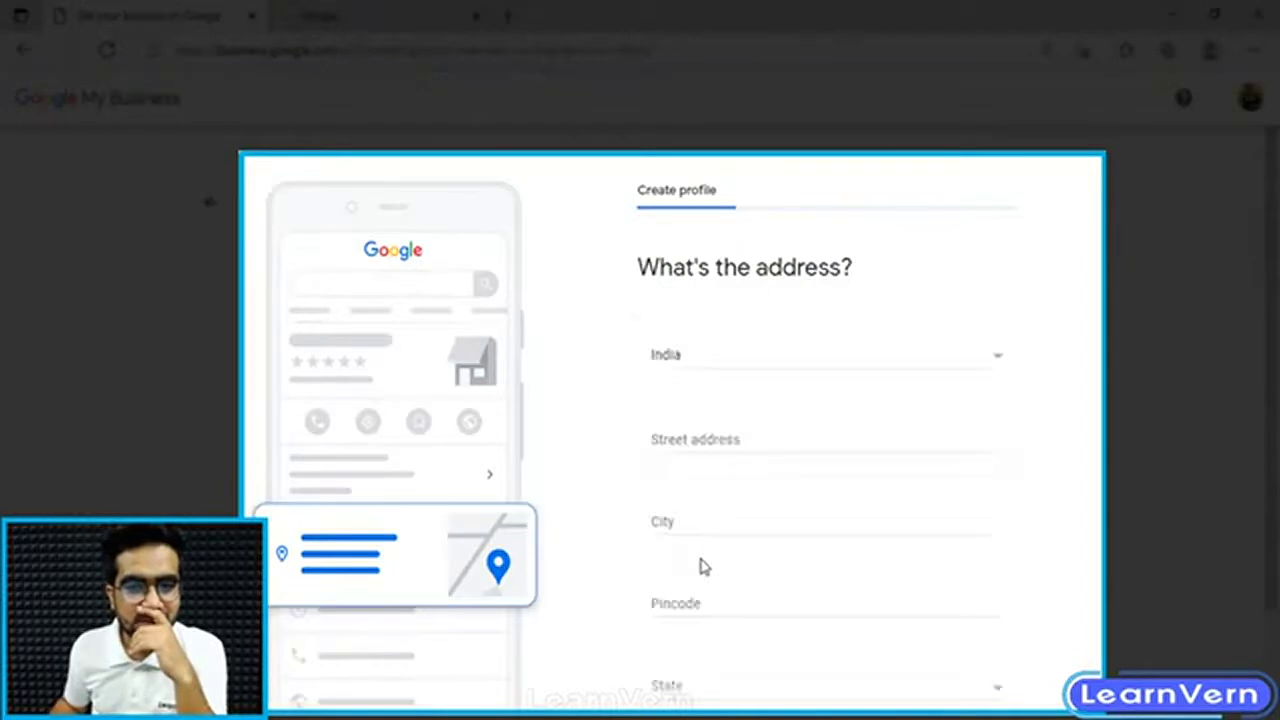
Enter the unit number and street name in the first street address line of the business.
{"action": "left_click", "coordinate": [720, 440]}
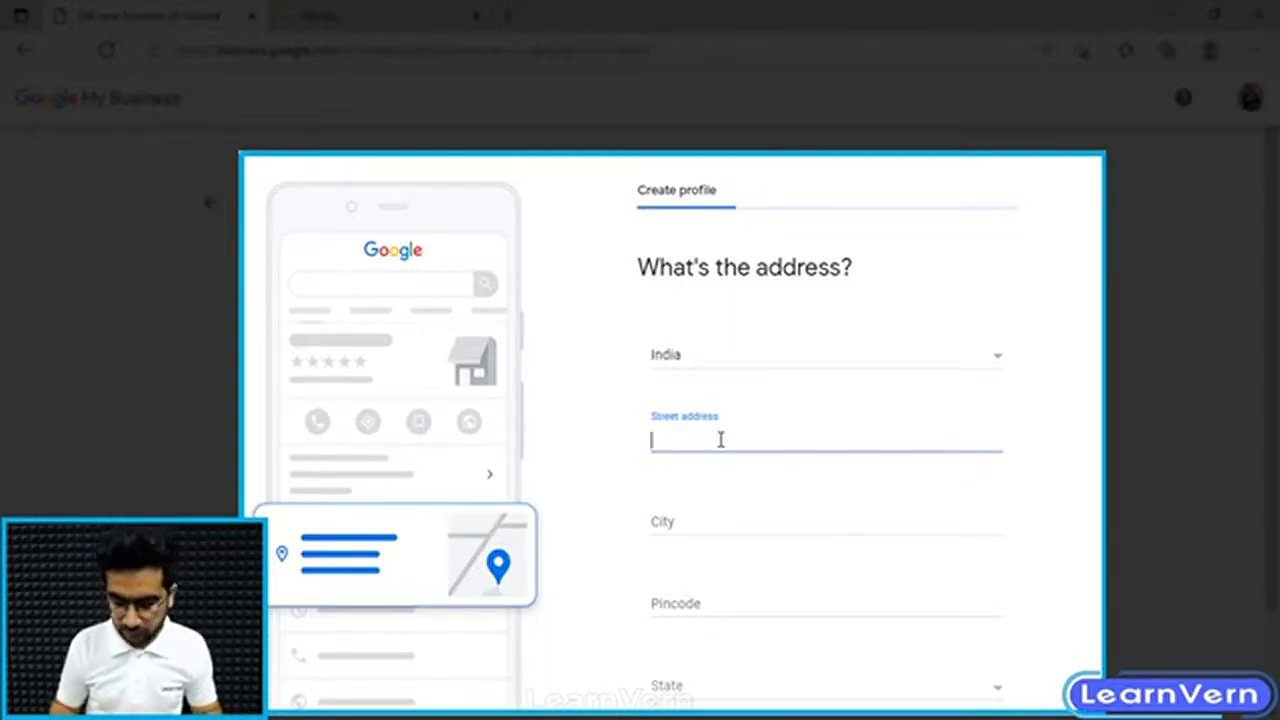
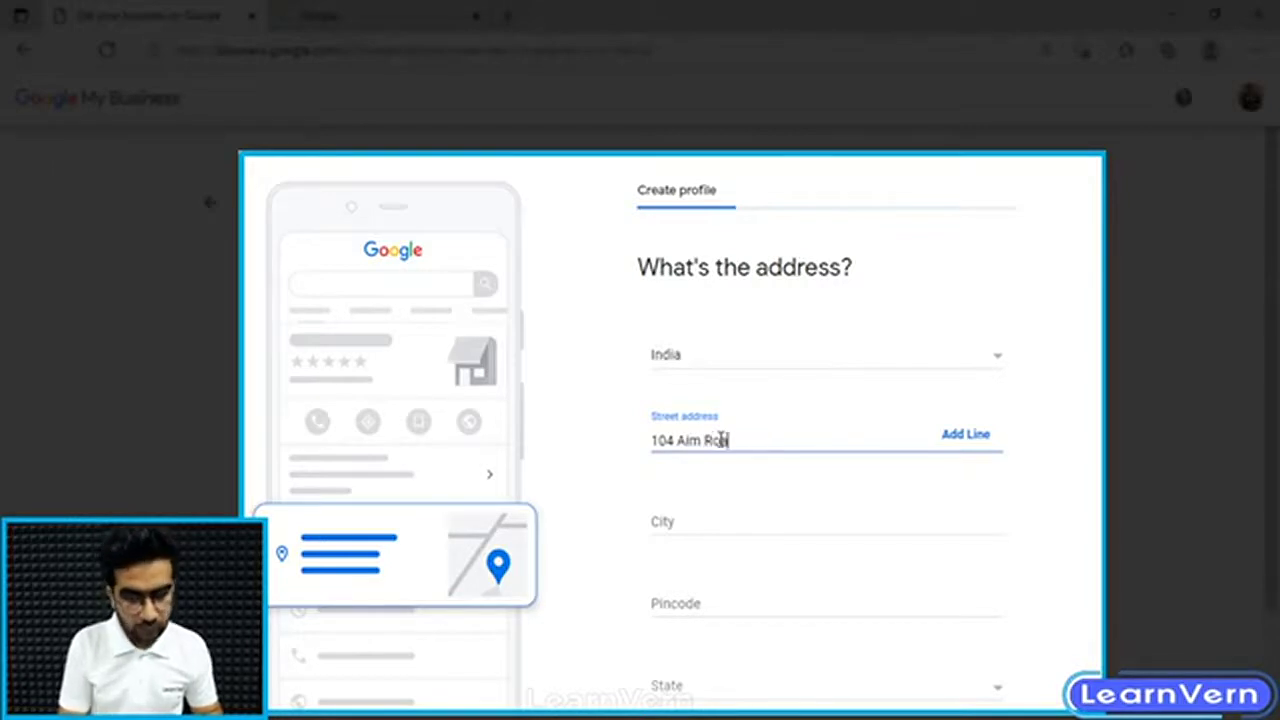
Add a second street address line holding the road name, and end the first line with the word Building.
{"action": "left_click", "coordinate": [950, 437]}
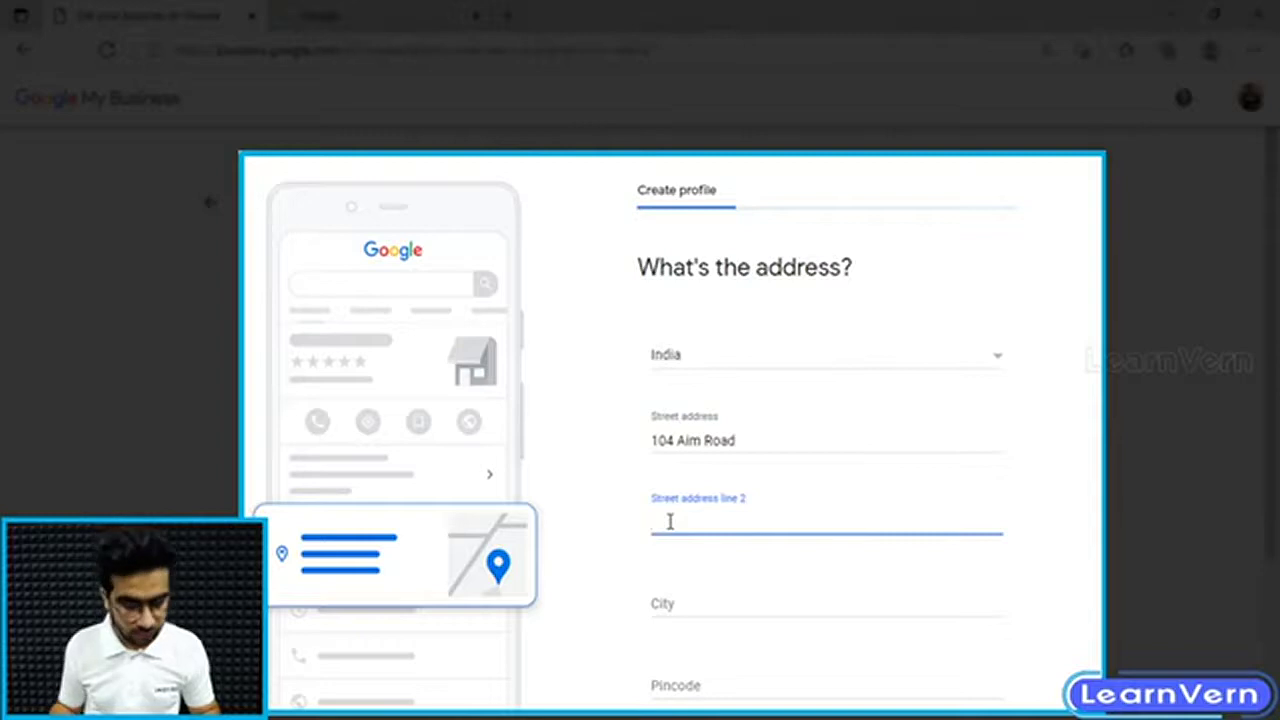
{"action": "double_click", "coordinate": [716, 438]}
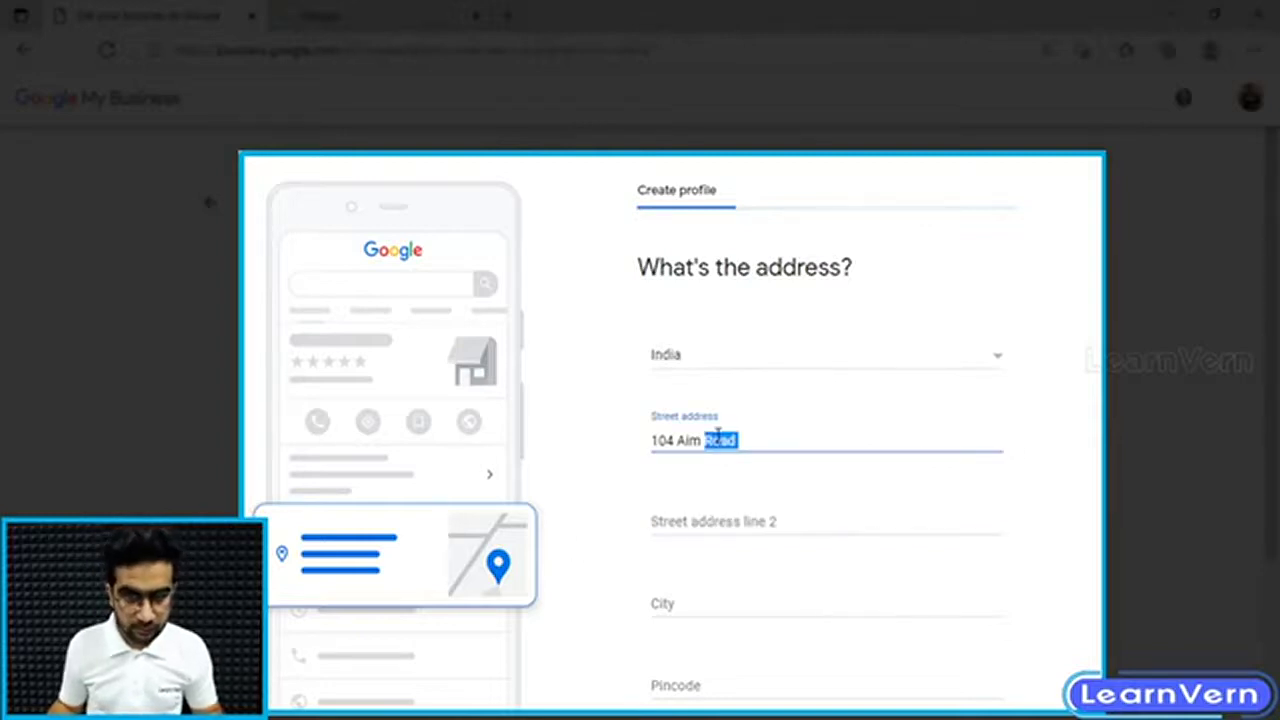
{"action": "type", "text": "Building"}
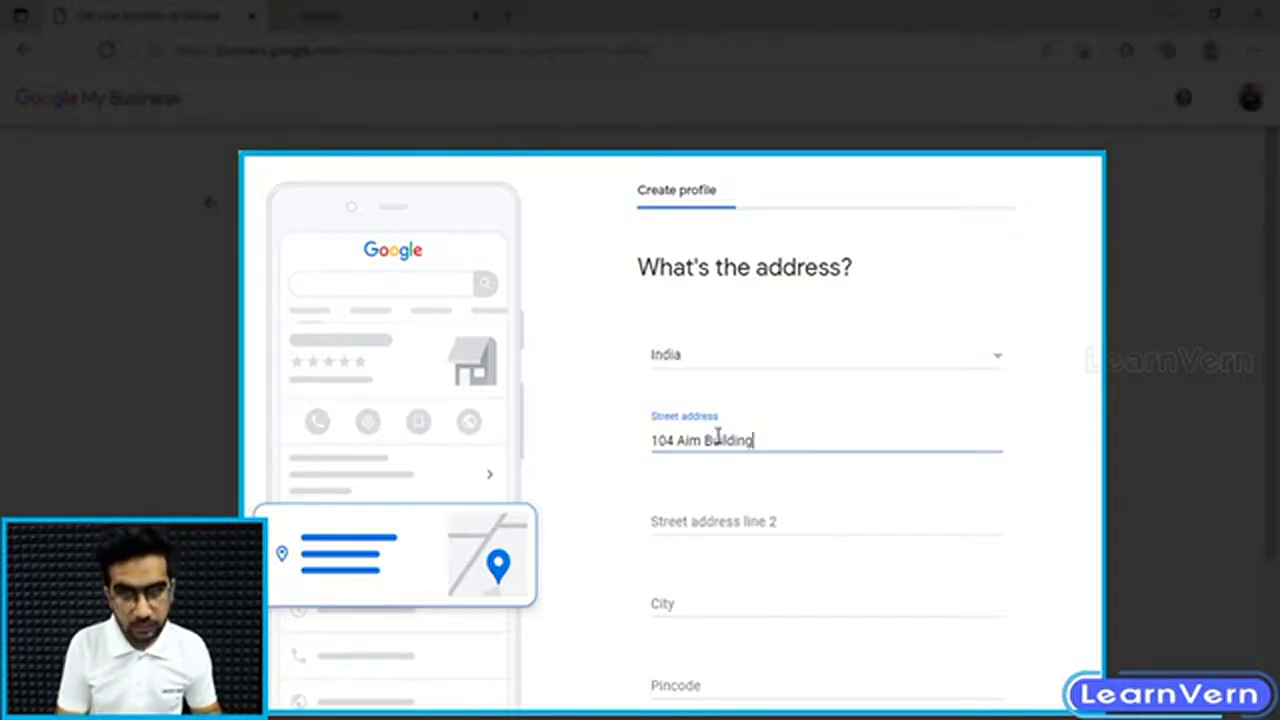
{"action": "key", "text": "Tab"}
{"action": "type", "text": "CG Road"}
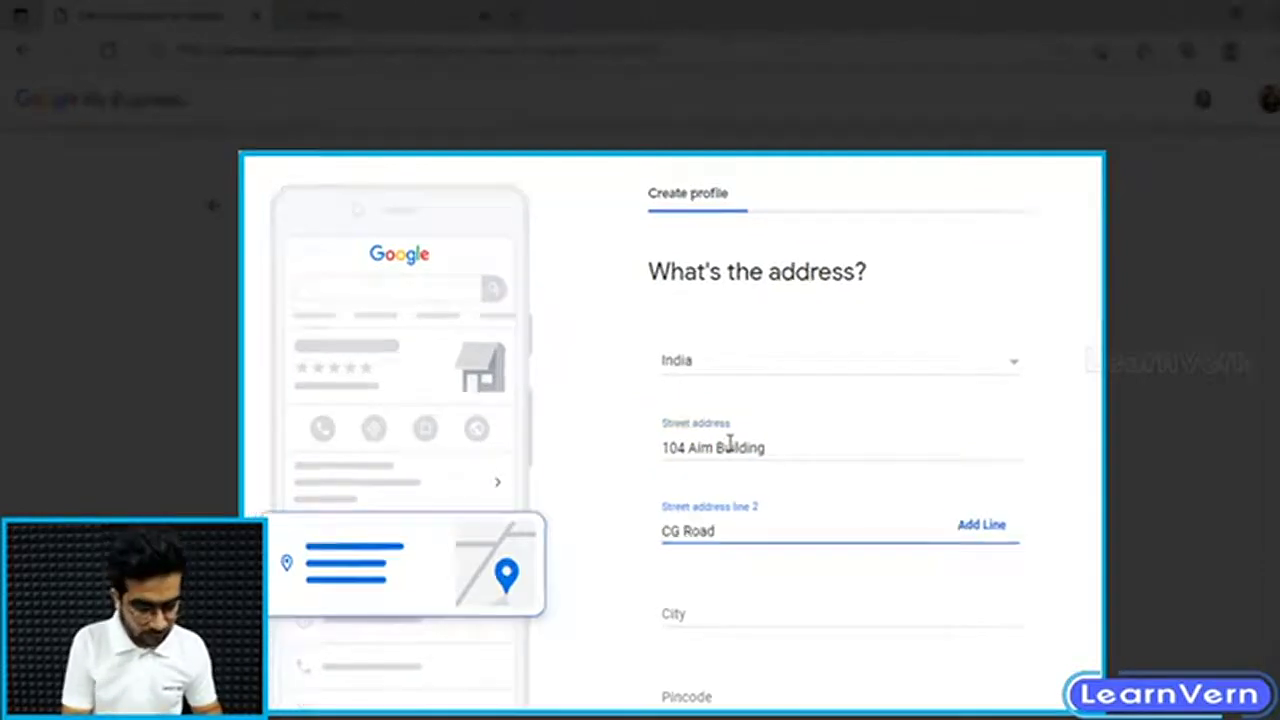
Search the web in a new tab for the pin code of the business's road, and select the code found.
{"action": "key", "text": "ctrl+t"}
{"action": "type", "text": "cg"}
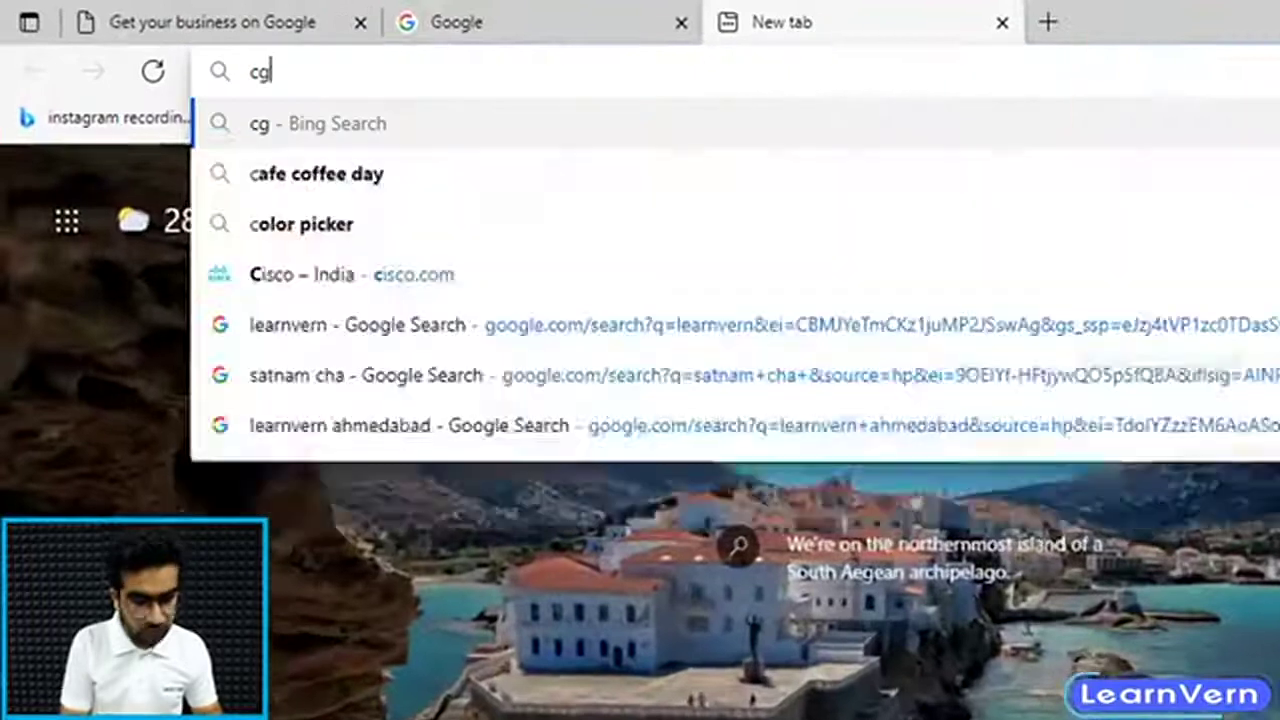
{"action": "type", "text": " road p"}
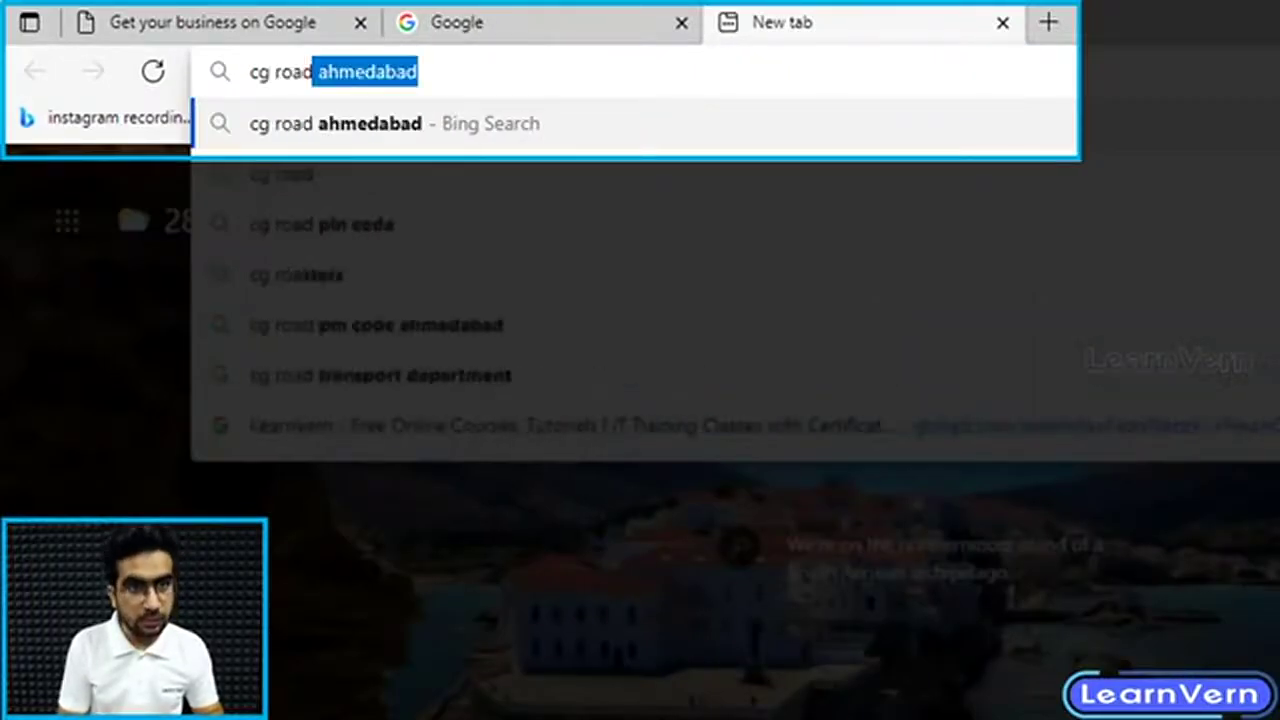
{"action": "type", "text": "in code"}
{"action": "key", "text": "Return"}
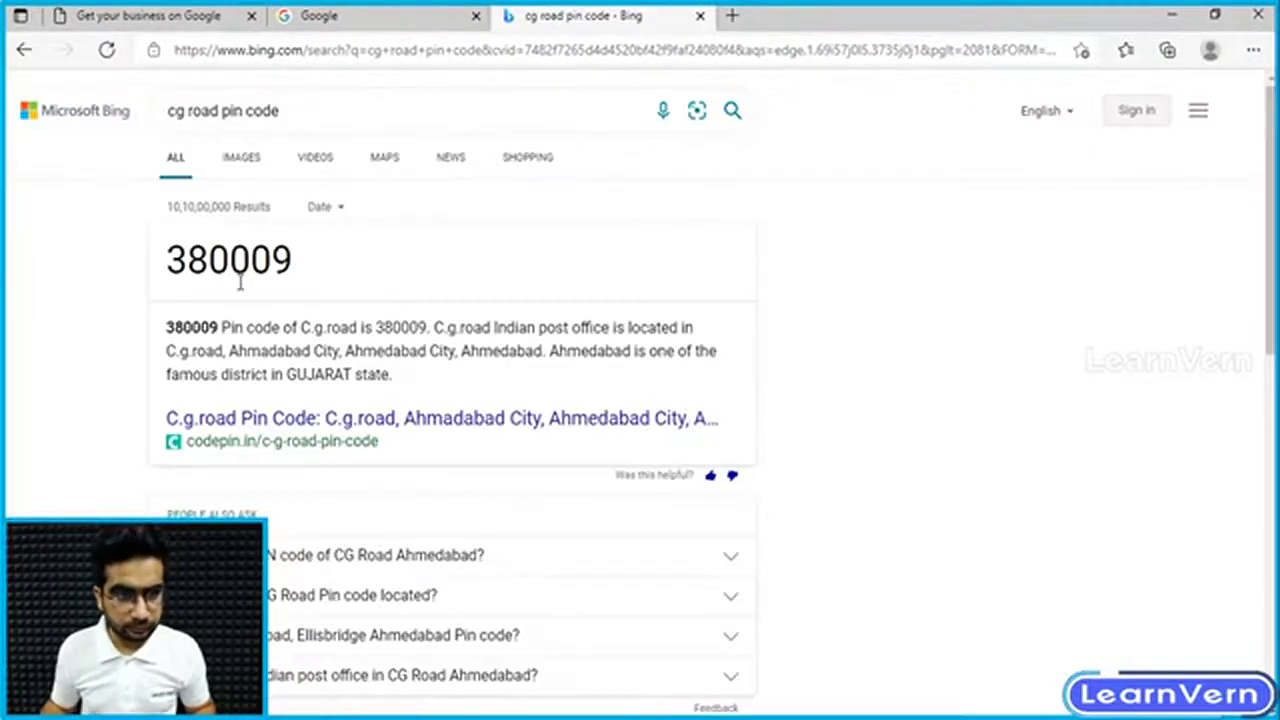
{"action": "double_click", "coordinate": [240, 284]}
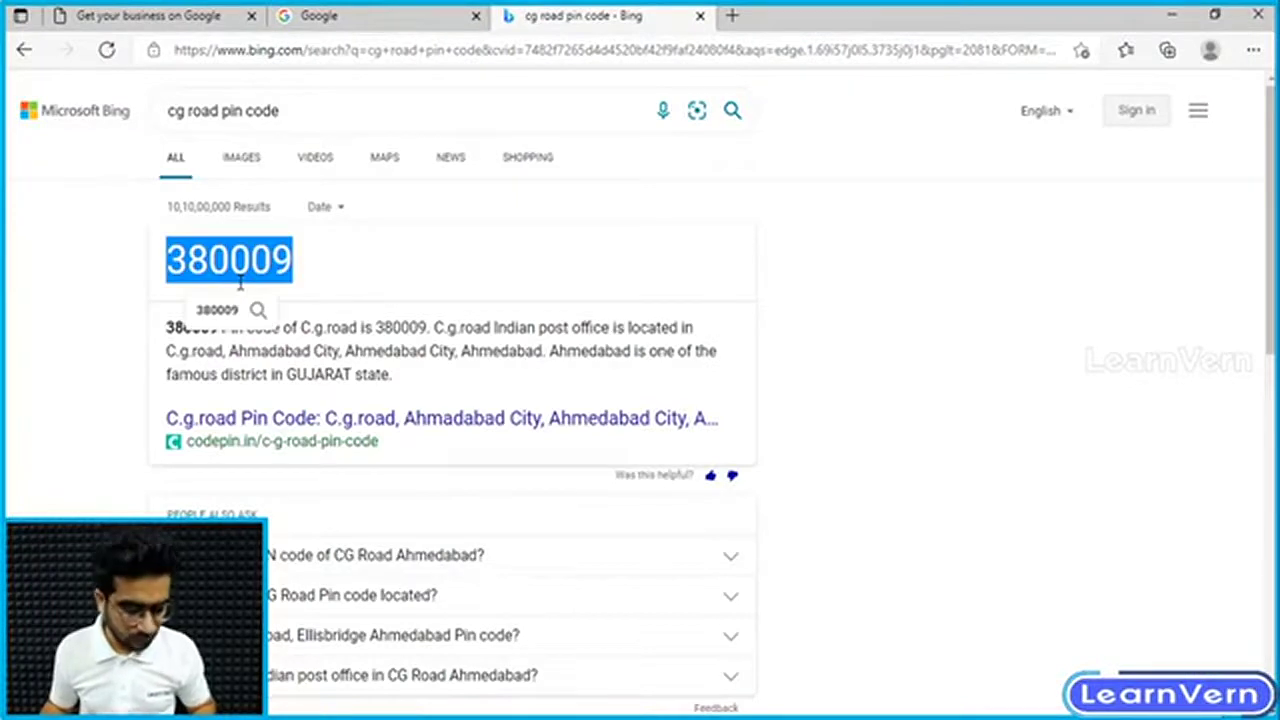
Return to the business profile form and fill in the city and the pincode of the address.
{"action": "left_click", "coordinate": [165, 15]}
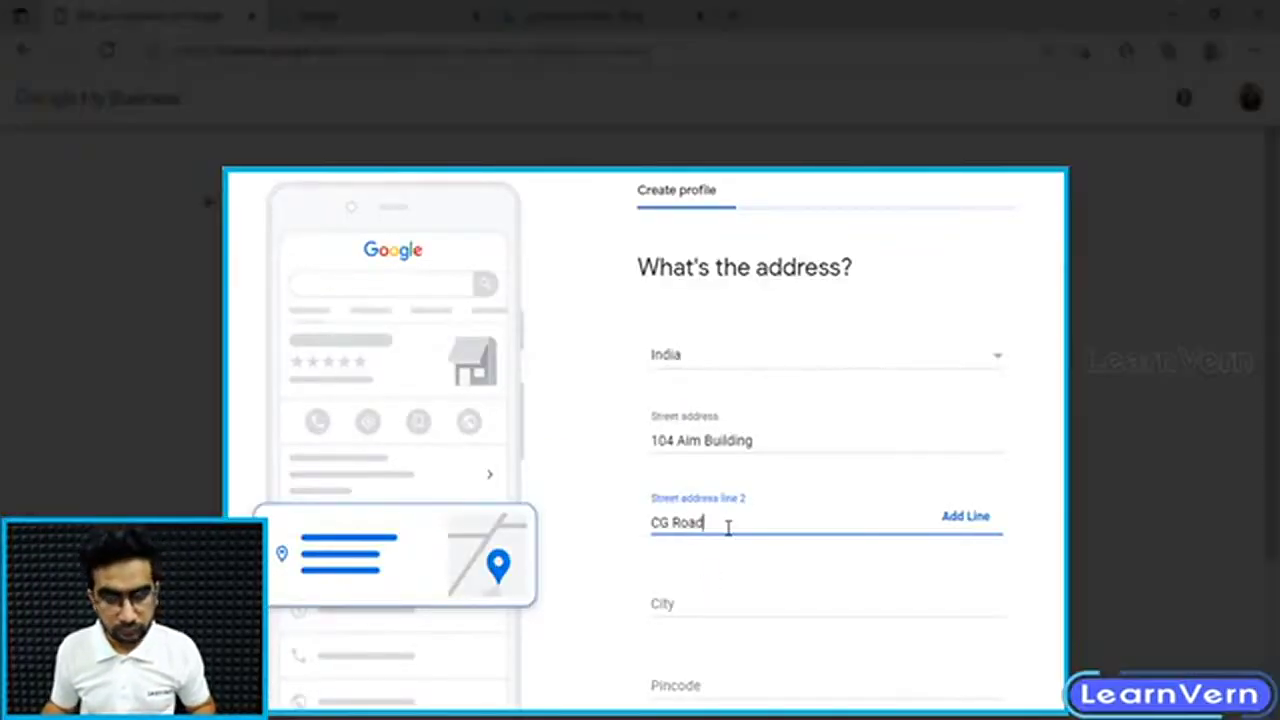
{"action": "left_click", "coordinate": [686, 603]}
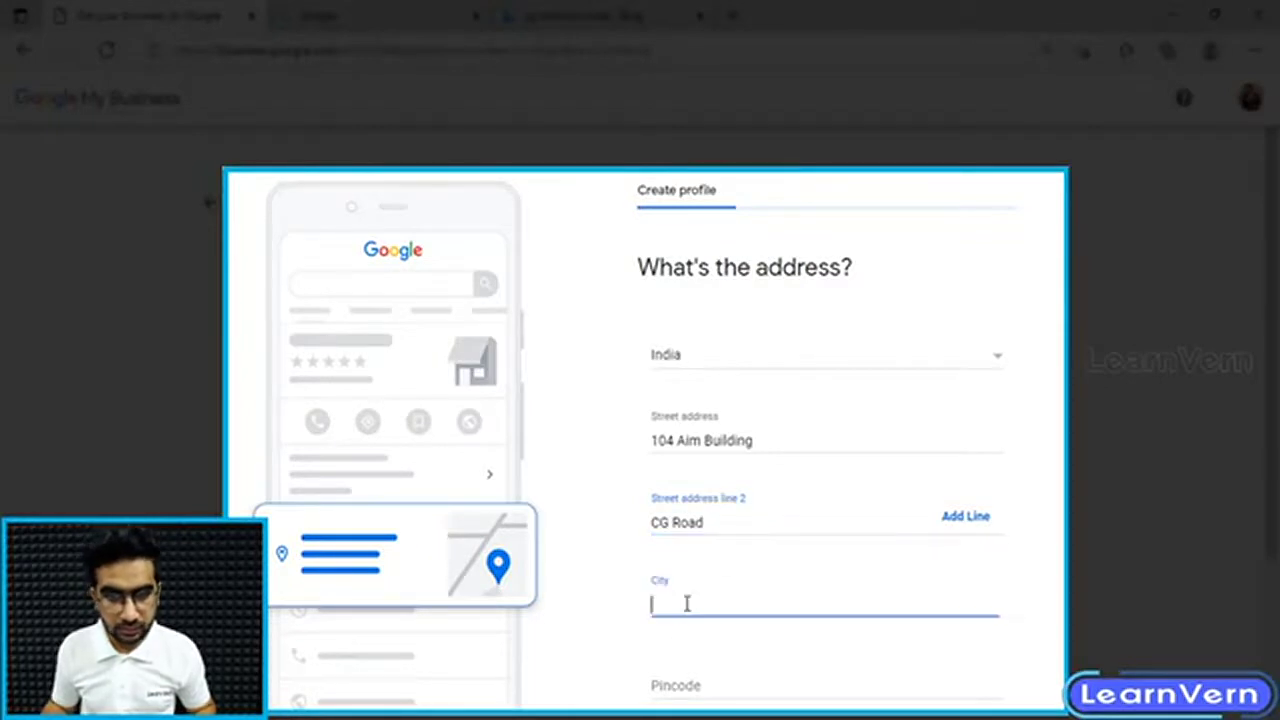
{"action": "type", "text": "Ahmedabad"}
{"action": "scroll", "coordinate": [686, 603], "scroll_direction": "down", "scroll_amount": 2}
{"action": "left_click", "coordinate": [722, 485]}
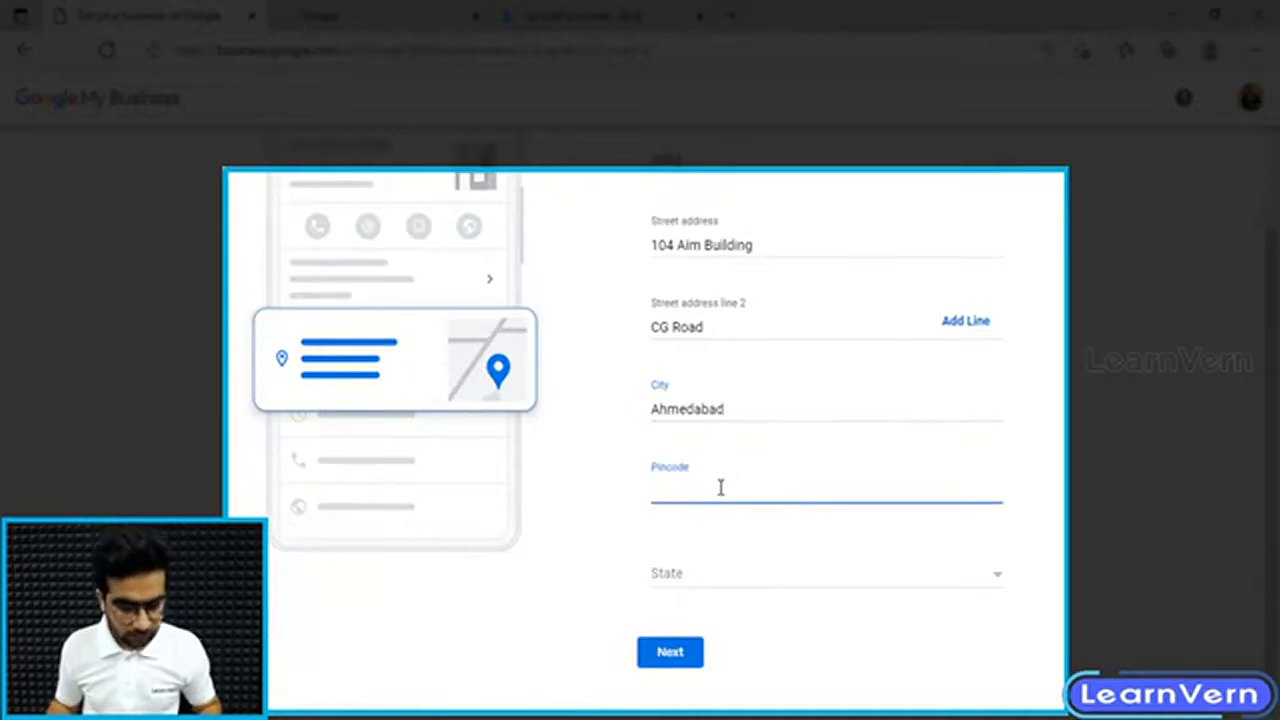
{"action": "type", "text": "380009"}
Choose Gujarat as the state and submit the business address.
{"action": "left_click", "coordinate": [688, 574]}
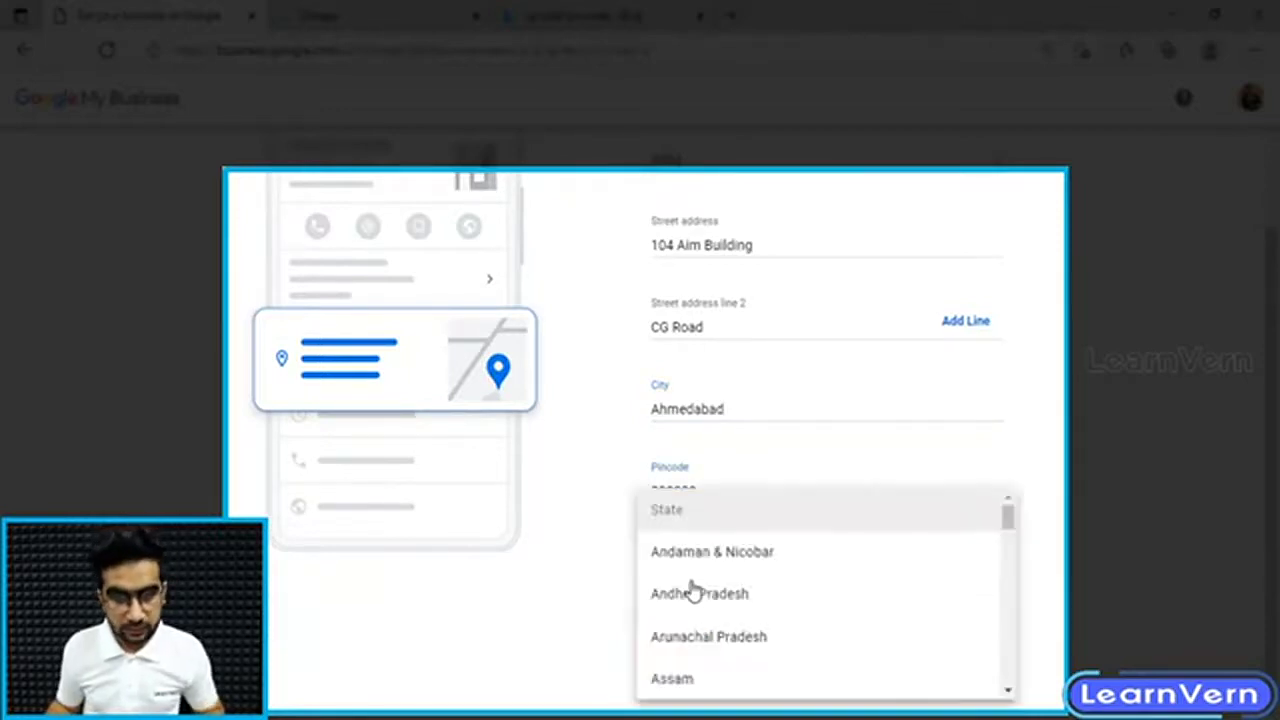
{"action": "type", "text": "gu"}
{"action": "left_click", "coordinate": [680, 636]}
{"action": "left_click", "coordinate": [676, 666]}
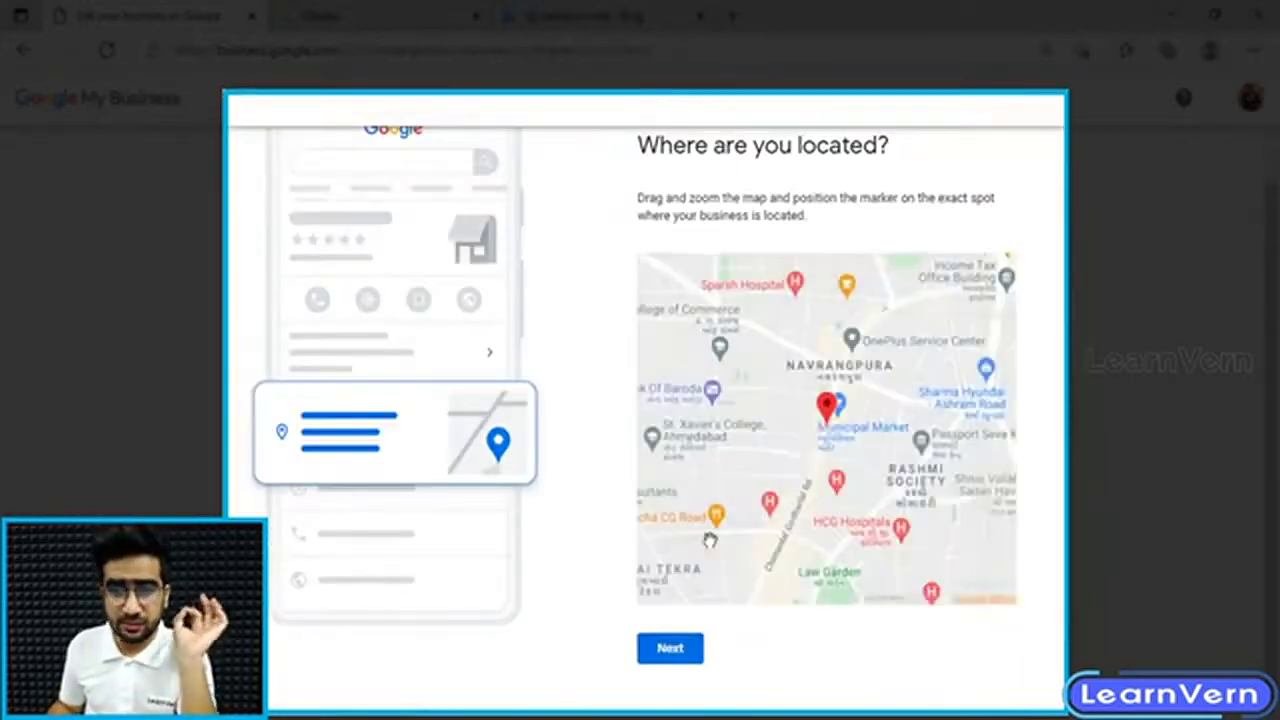
Position the business marker on the road just below YES Bank on the map, and confirm the location.
{"action": "mouse_move", "coordinate": [864, 456]}
{"action": "left_mouse_down"}
{"action": "mouse_move", "coordinate": [867, 466]}
{"action": "mouse_move", "coordinate": [860, 455]}
{"action": "left_mouse_up"}
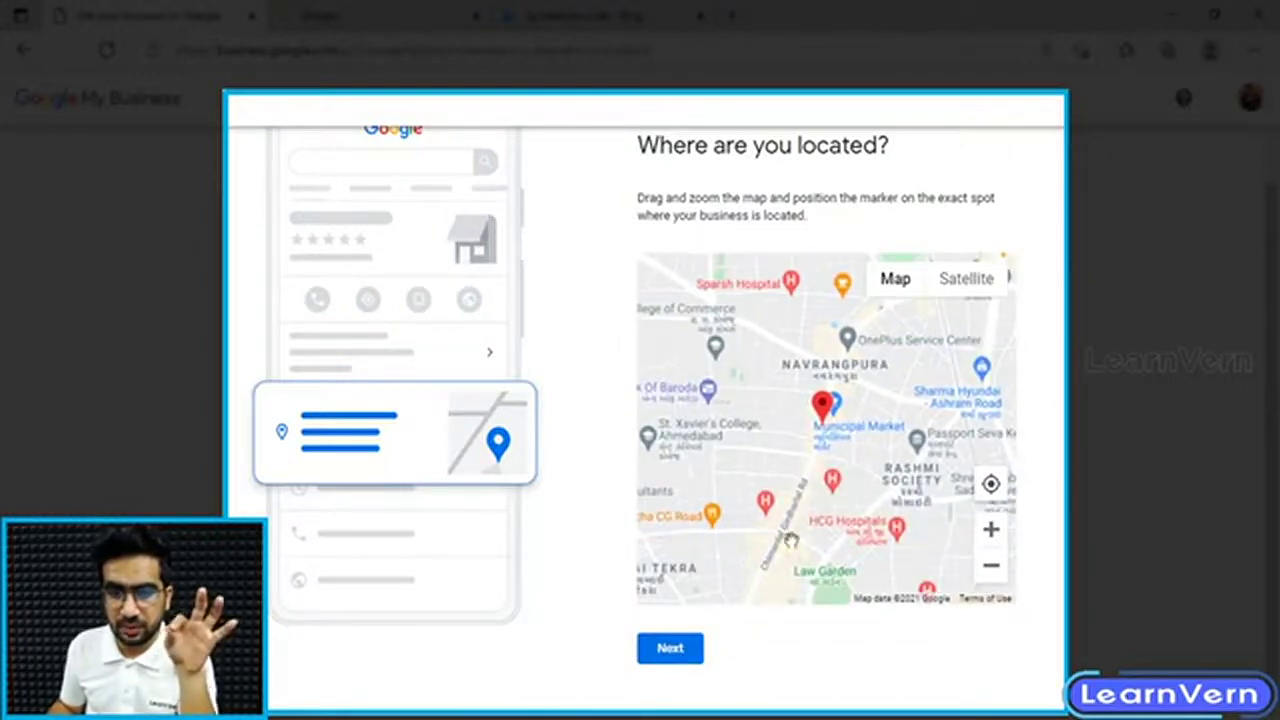
{"action": "scroll", "coordinate": [803, 489], "scroll_direction": "up", "scroll_amount": 3}
{"action": "mouse_move", "coordinate": [891, 455]}
{"action": "left_mouse_down"}
{"action": "mouse_move", "coordinate": [898, 607]}
{"action": "mouse_move", "coordinate": [874, 695]}
{"action": "left_mouse_up"}
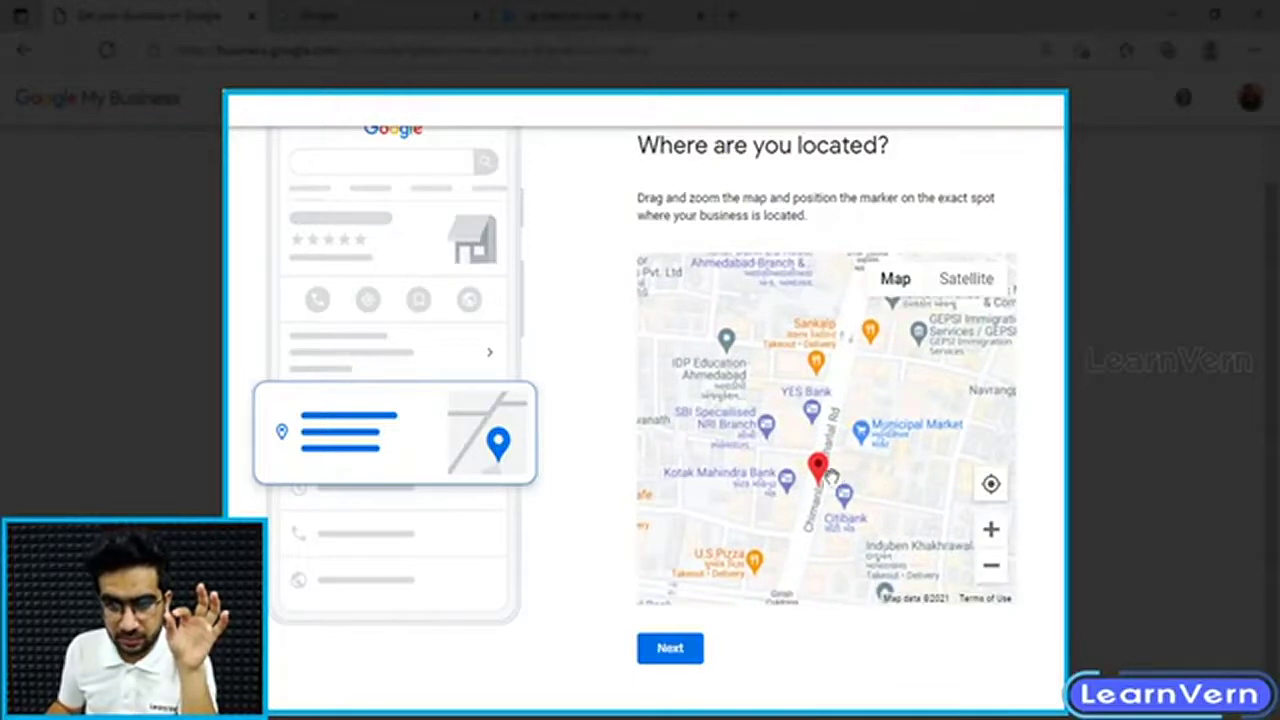
{"action": "mouse_move", "coordinate": [819, 478]}
{"action": "left_mouse_down"}
{"action": "mouse_move", "coordinate": [841, 393]}
{"action": "mouse_move", "coordinate": [822, 455]}
{"action": "mouse_move", "coordinate": [801, 418]}
{"action": "mouse_move", "coordinate": [813, 432]}
{"action": "left_mouse_up"}
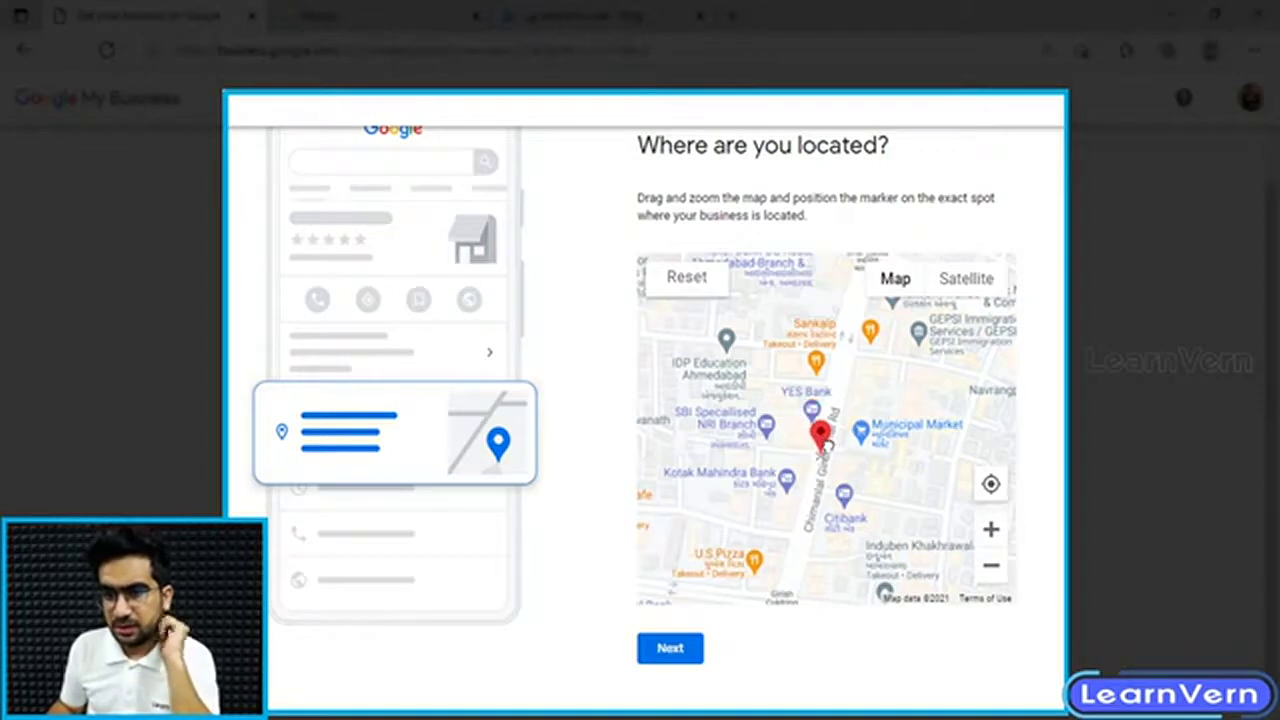
{"action": "left_click", "coordinate": [684, 656]}
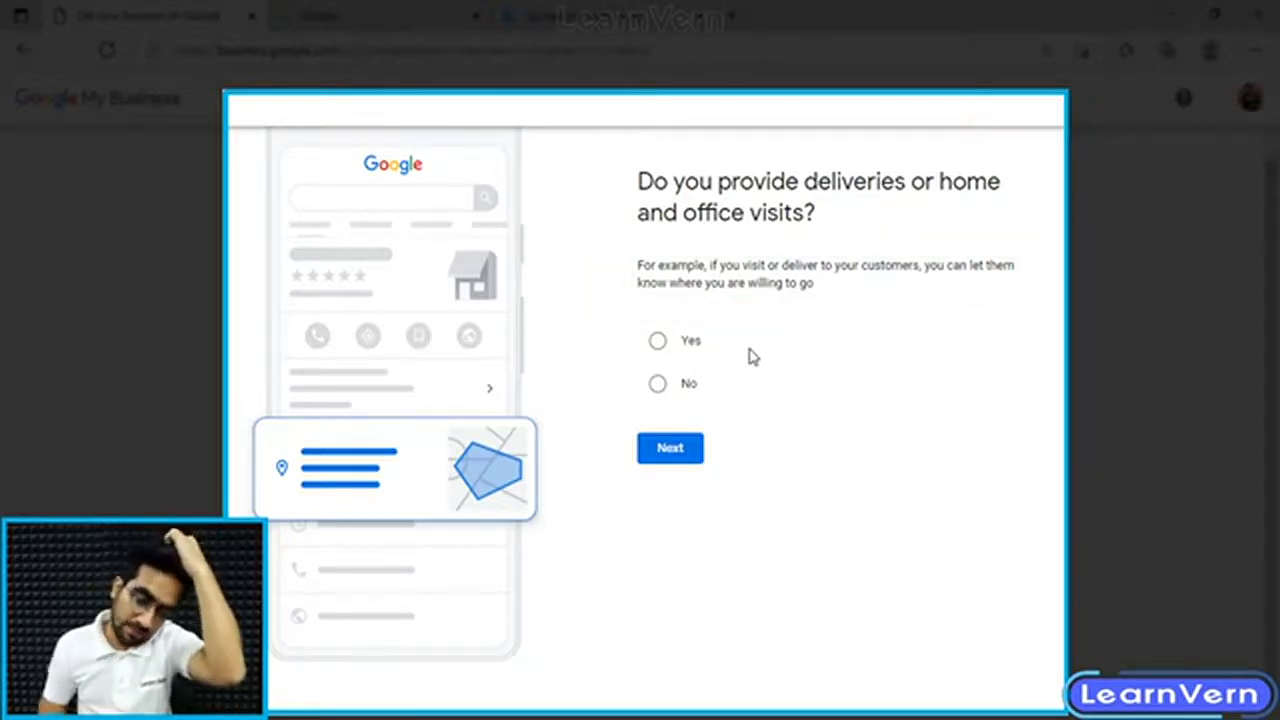
Answer Yes to providing deliveries or home and office visits, and continue to the service areas.
{"action": "left_click", "coordinate": [692, 345]}
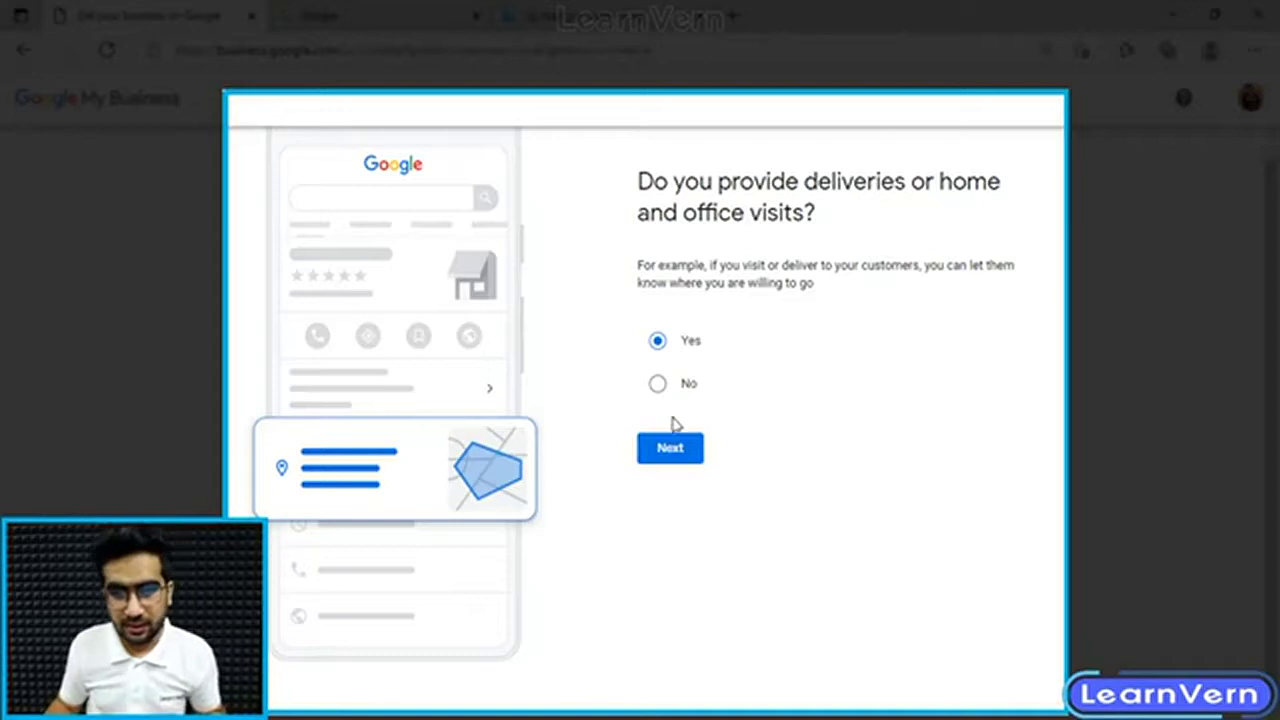
{"action": "left_click", "coordinate": [664, 448]}
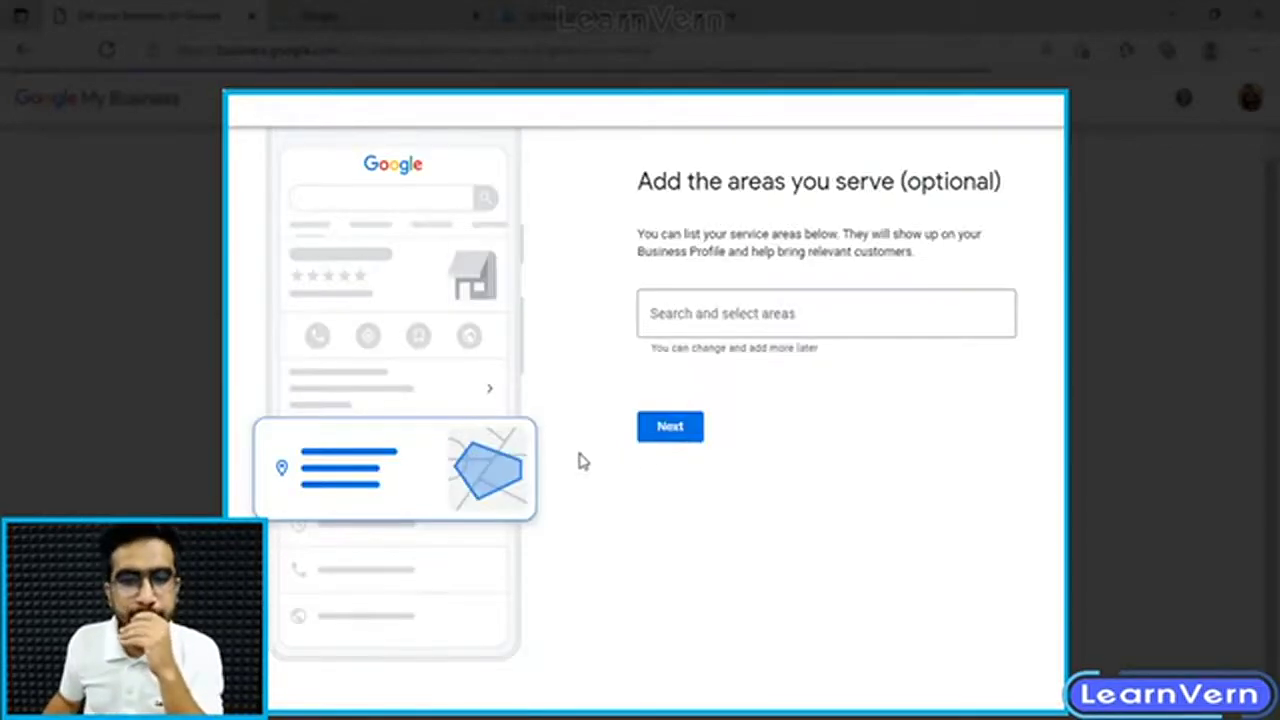
{"action": "left_click", "coordinate": [708, 334]}
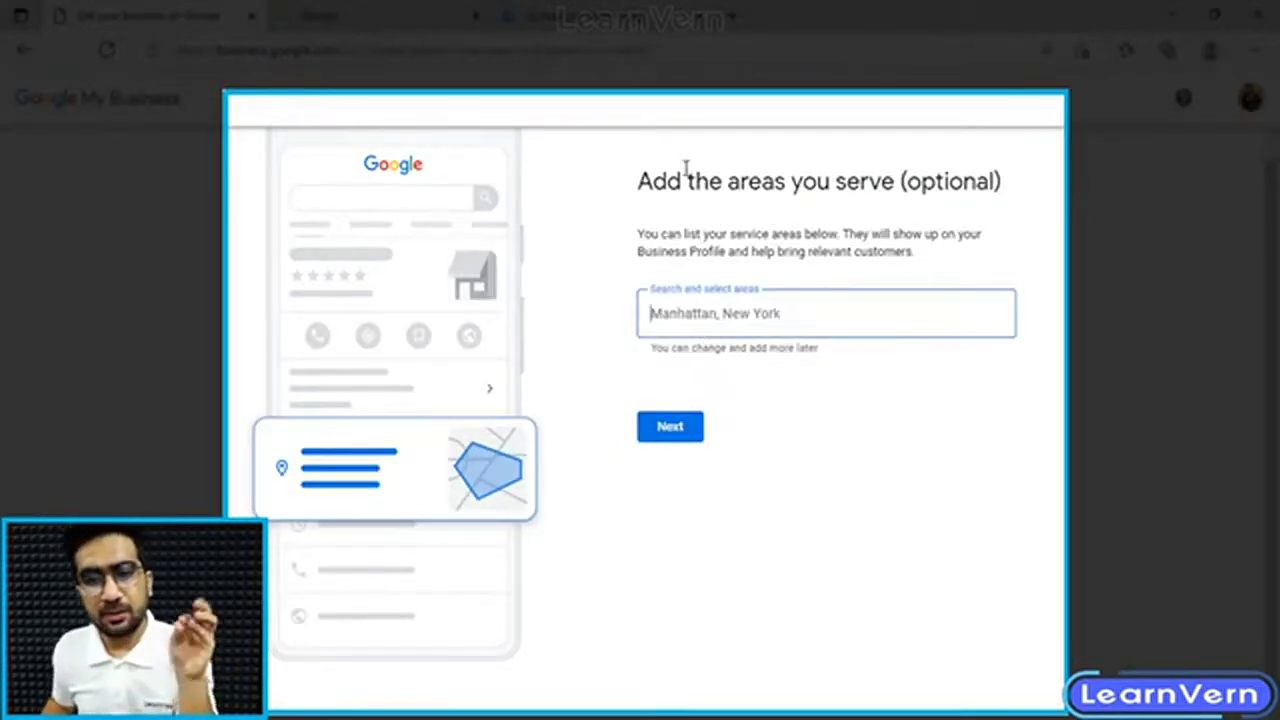
{"action": "left_click", "coordinate": [671, 194]}
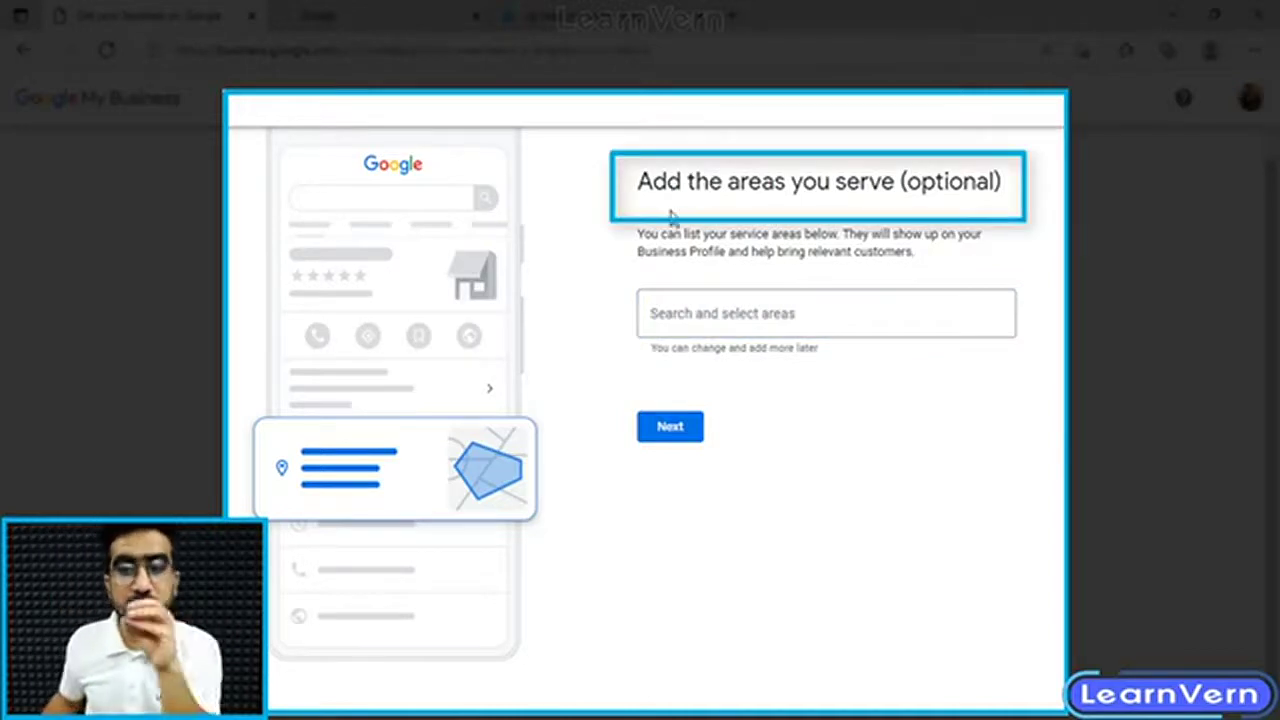
{"action": "triple_click", "coordinate": [946, 187]}
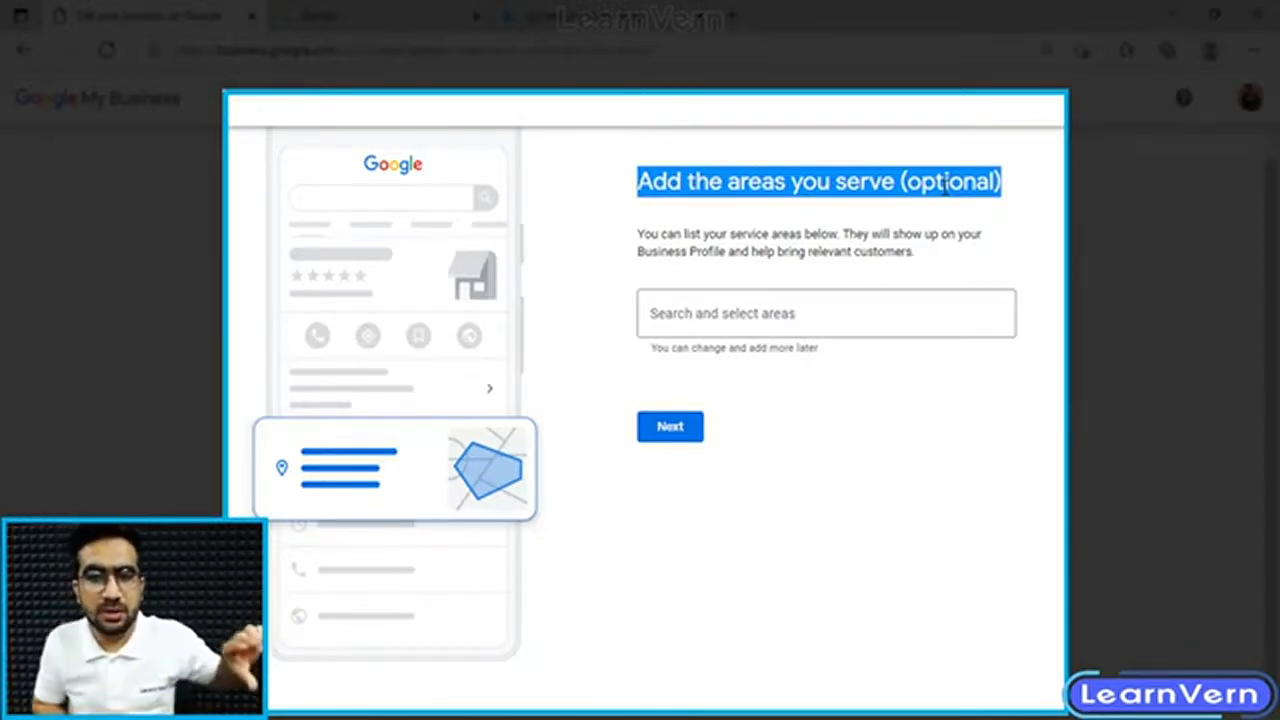
{"action": "left_click", "coordinate": [836, 180]}
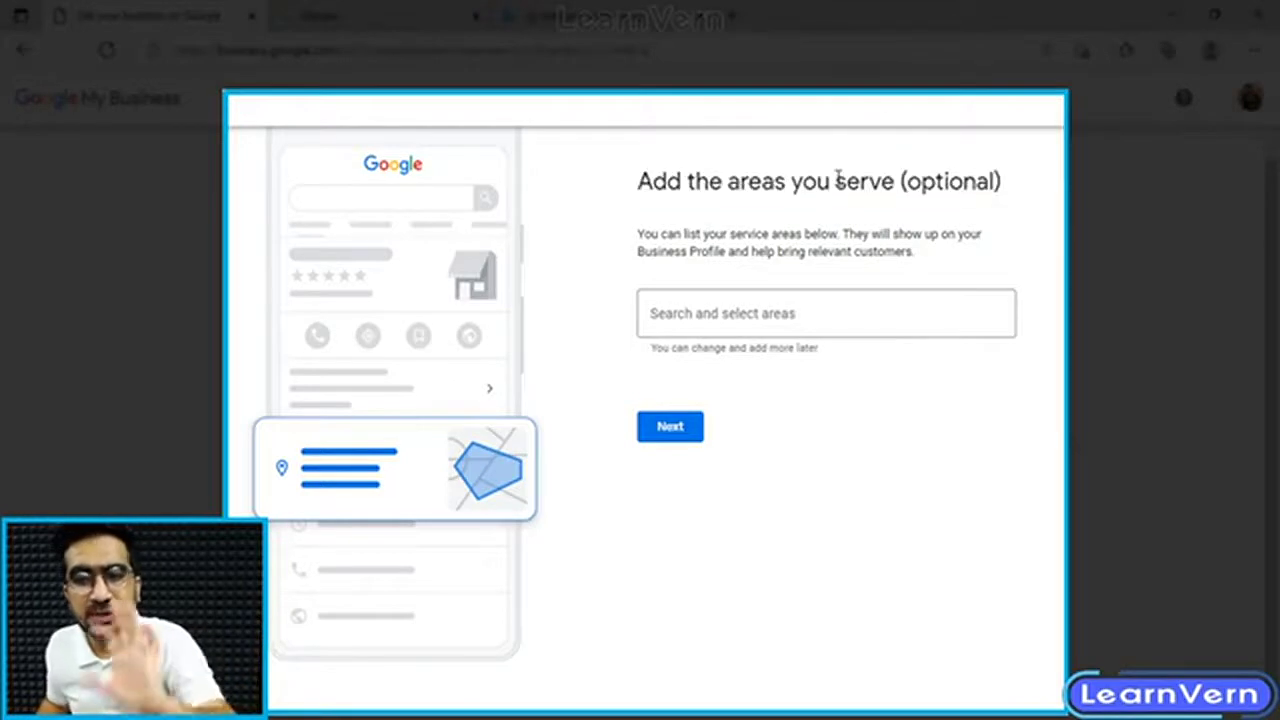
Add Ahmedabad, Gujarat and Mumbai, Maharashtra to the areas the business serves.
{"action": "double_click", "coordinate": [760, 182]}
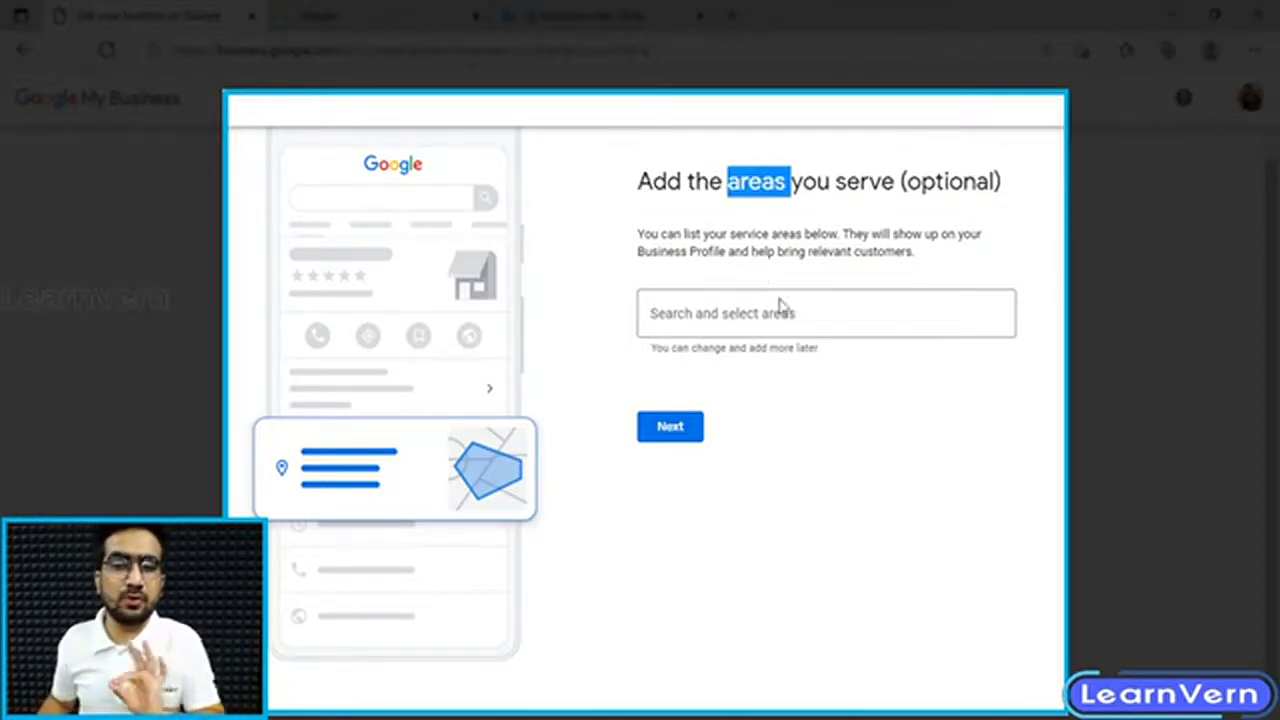
{"action": "left_click", "coordinate": [819, 332]}
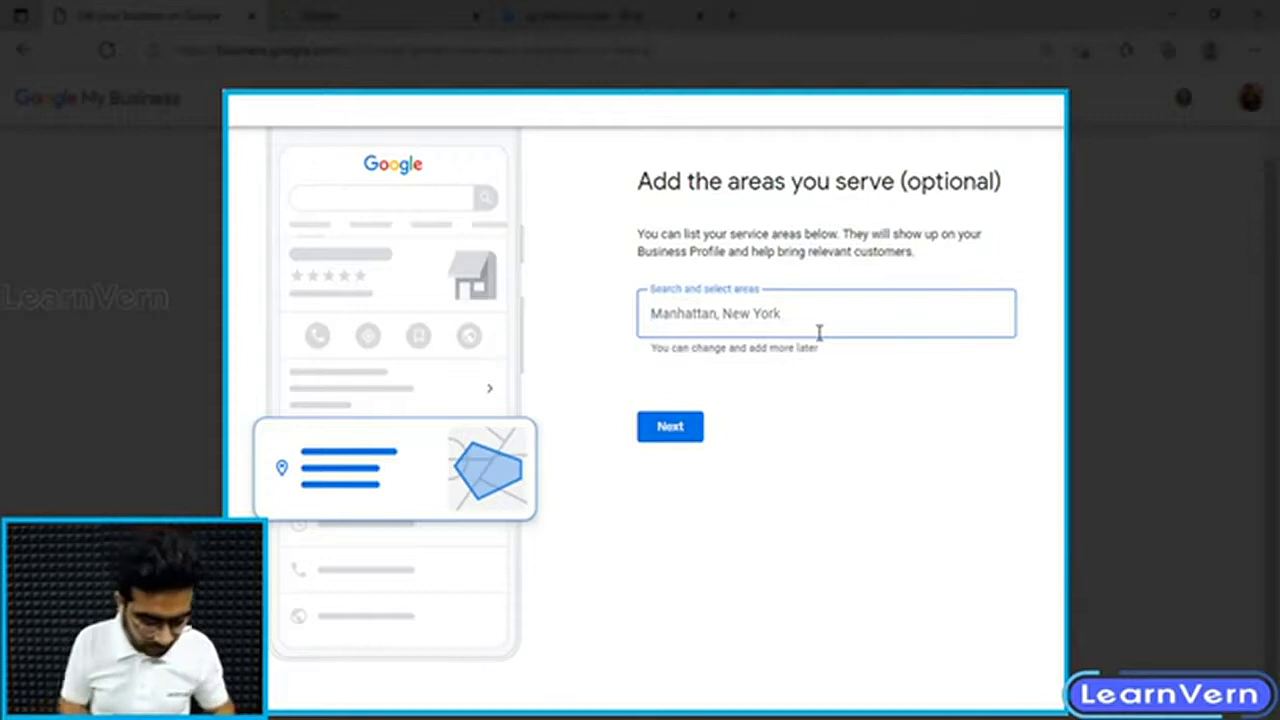
{"action": "type", "text": "ahmed"}
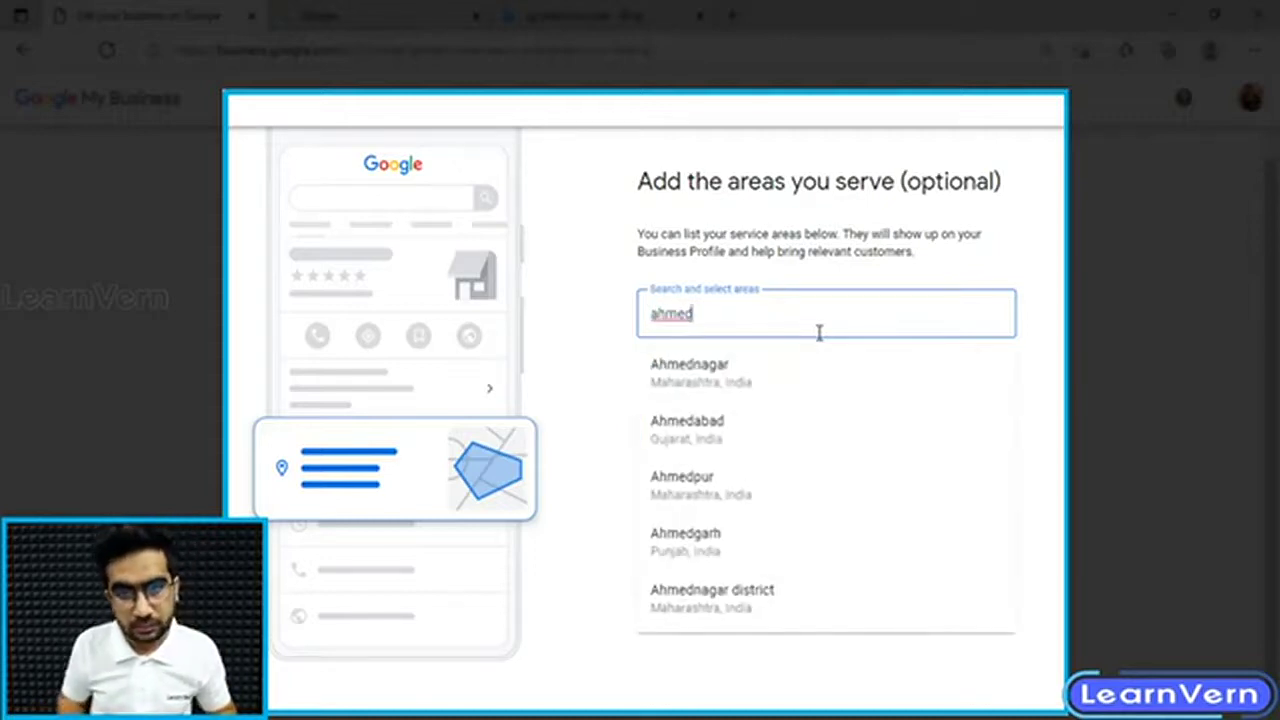
{"action": "type", "text": "a"}
{"action": "key", "text": "Down"}
{"action": "key", "text": "Return"}
{"action": "type", "text": "m"}
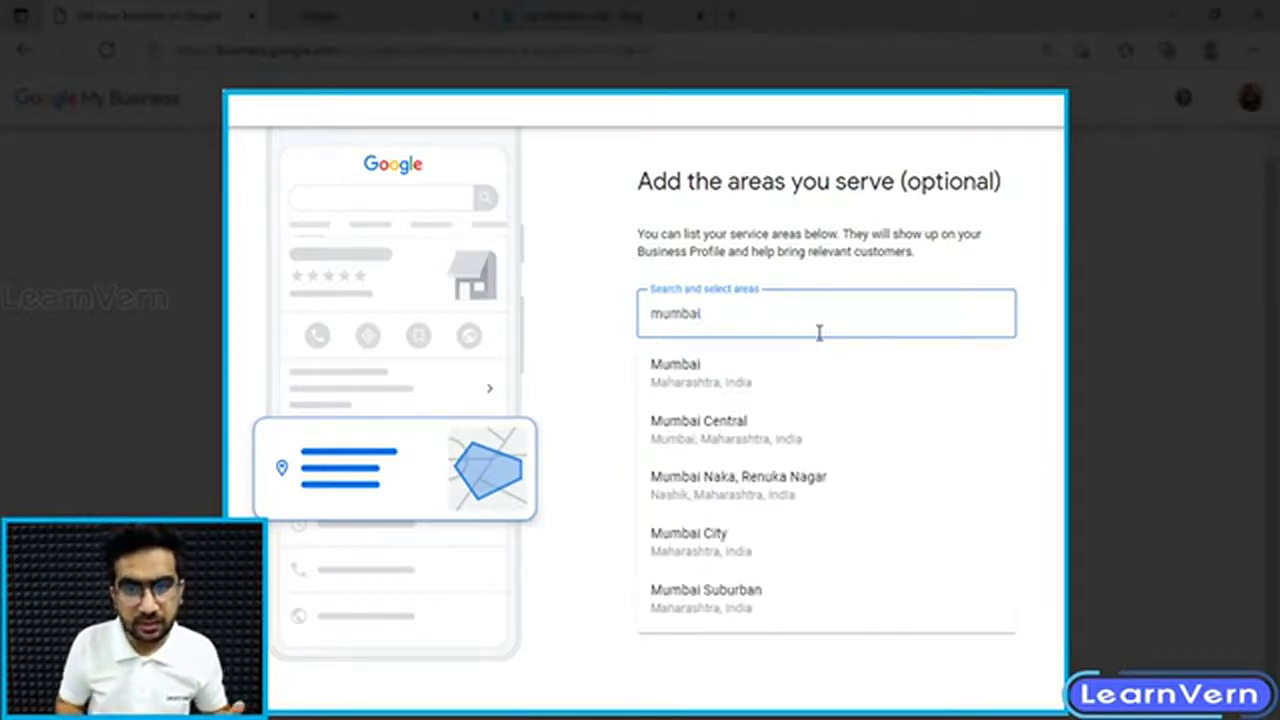
{"action": "left_click", "coordinate": [757, 376]}
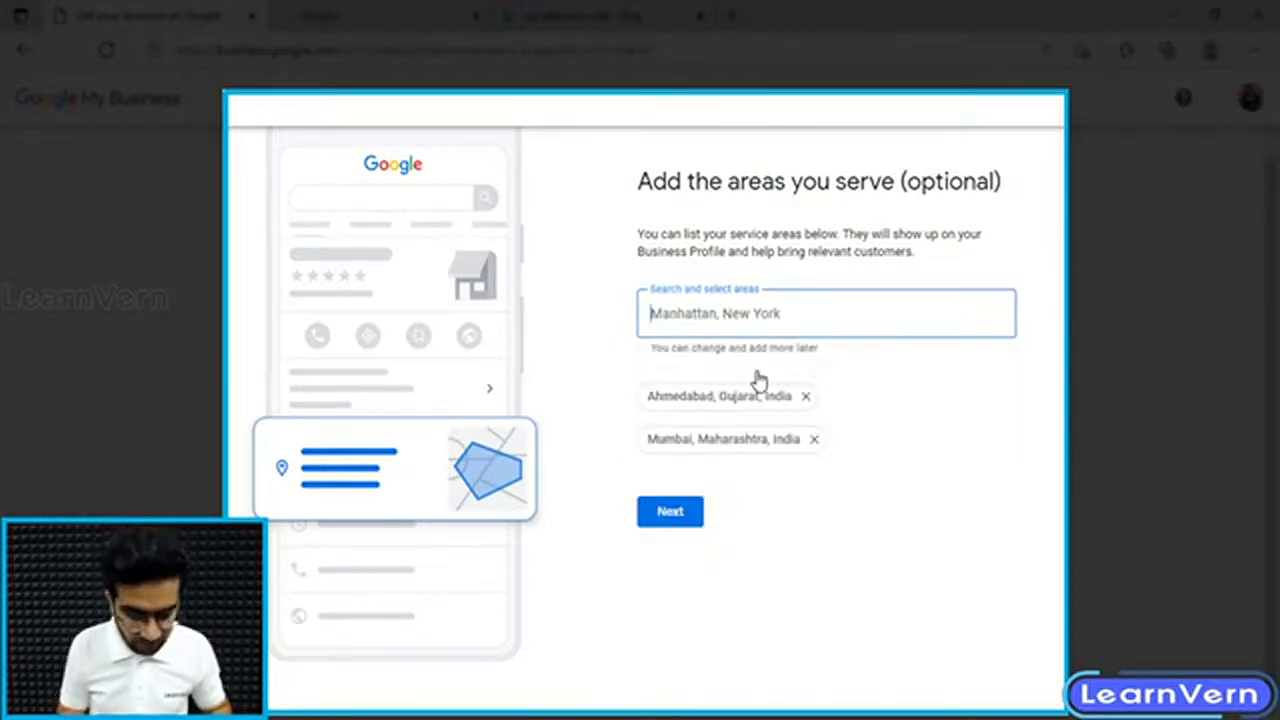
Add Pune, Hyderabad and the Ahmedabad pincode area 380009 to the service areas.
{"action": "type", "text": "o"}
{"action": "key", "text": "BackSpace"}
{"action": "type", "text": "pune"}
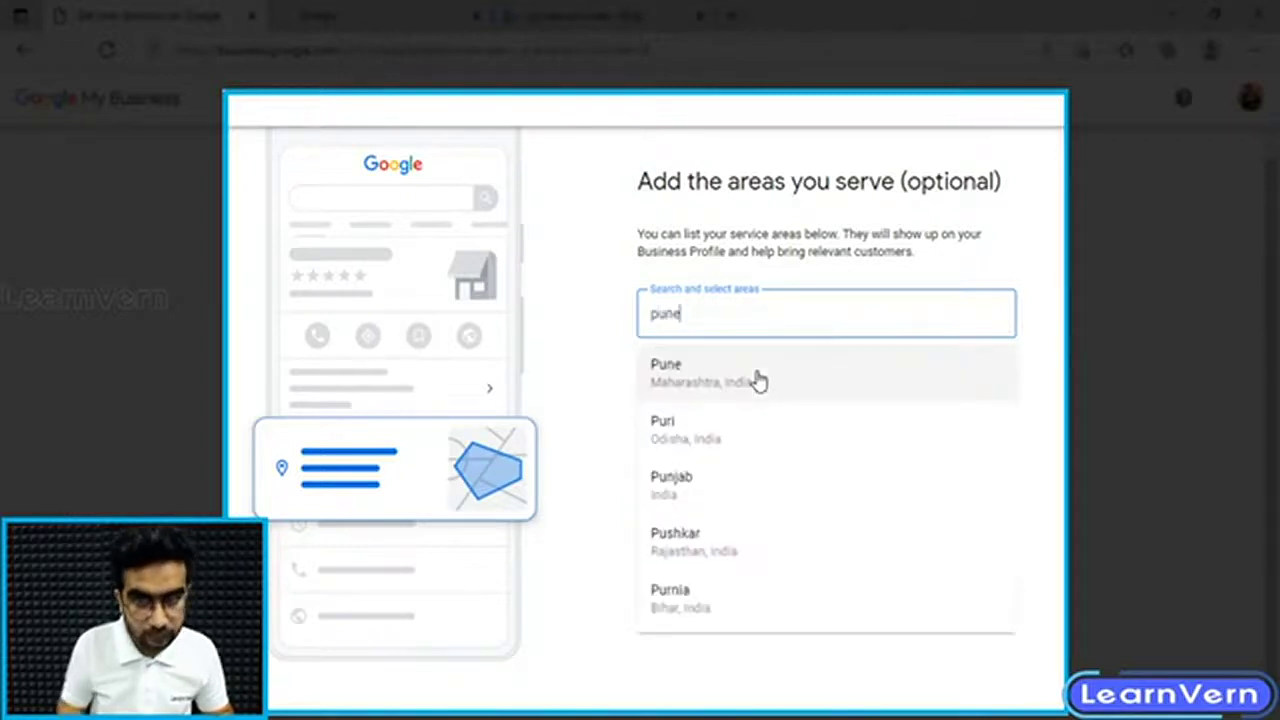
{"action": "left_click", "coordinate": [757, 380]}
{"action": "type", "text": "hyde"}
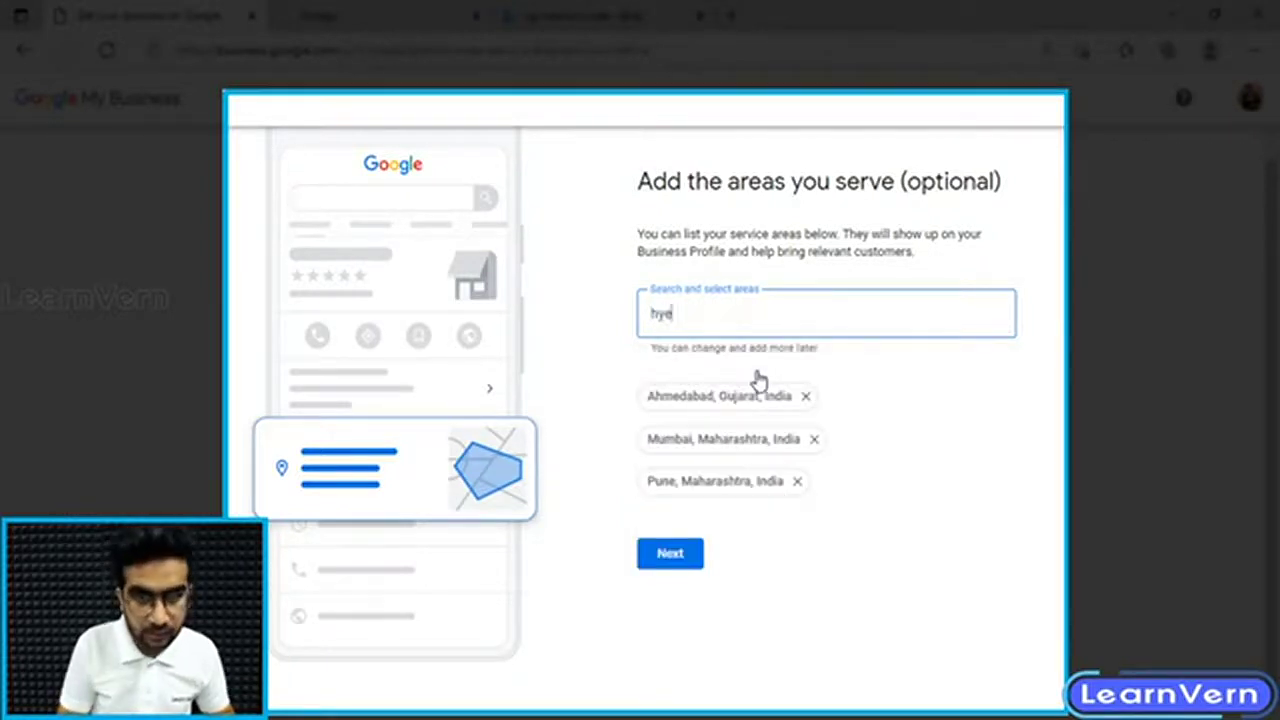
{"action": "left_click", "coordinate": [757, 380]}
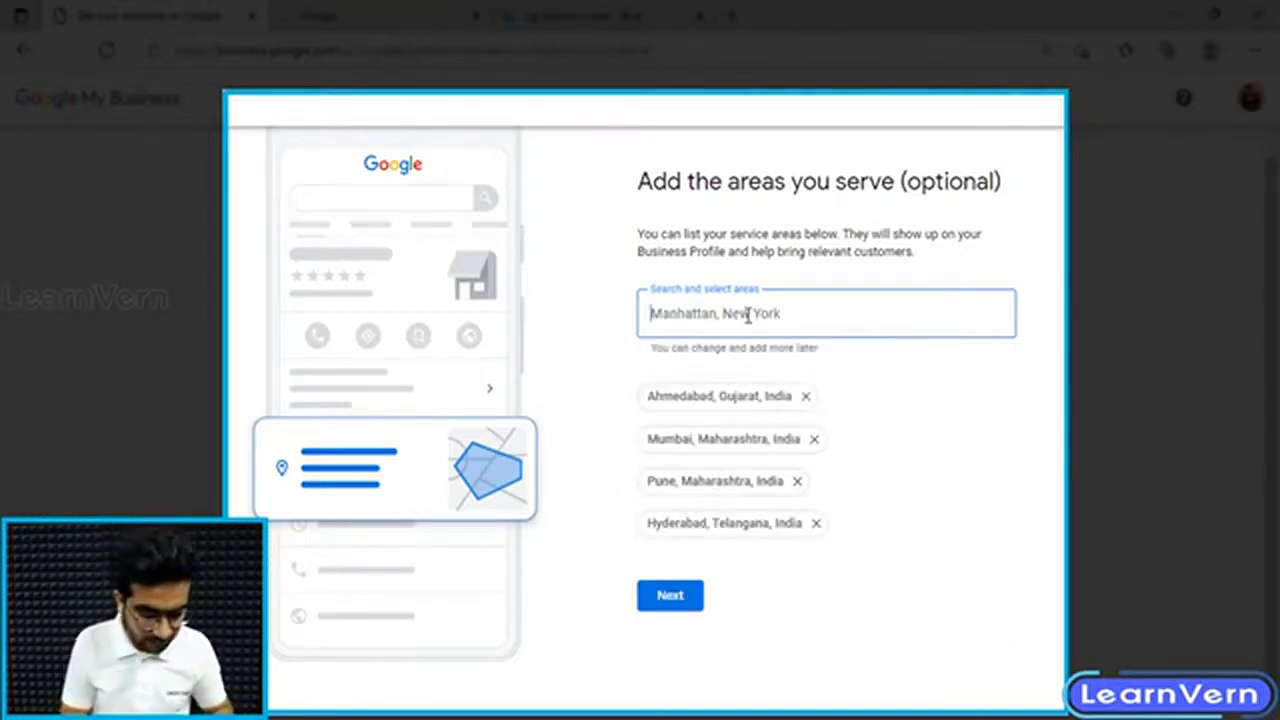
{"action": "type", "text": "380009"}
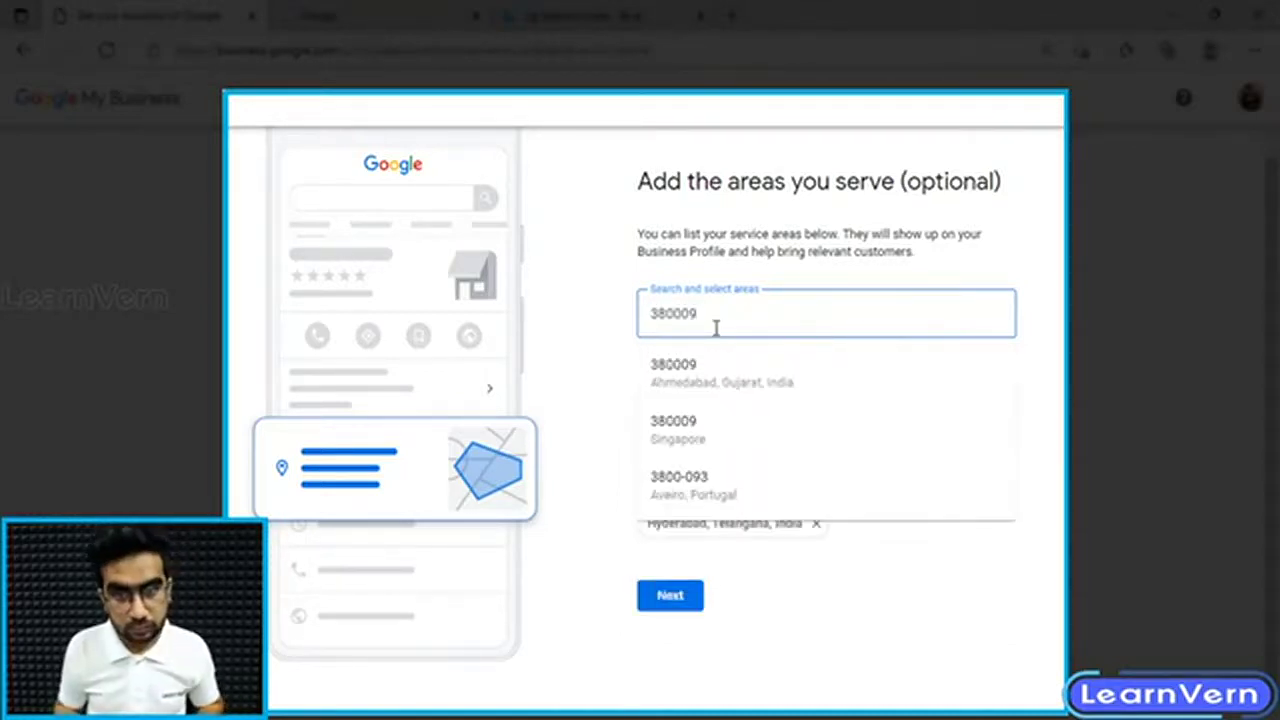
{"action": "left_click", "coordinate": [702, 378]}
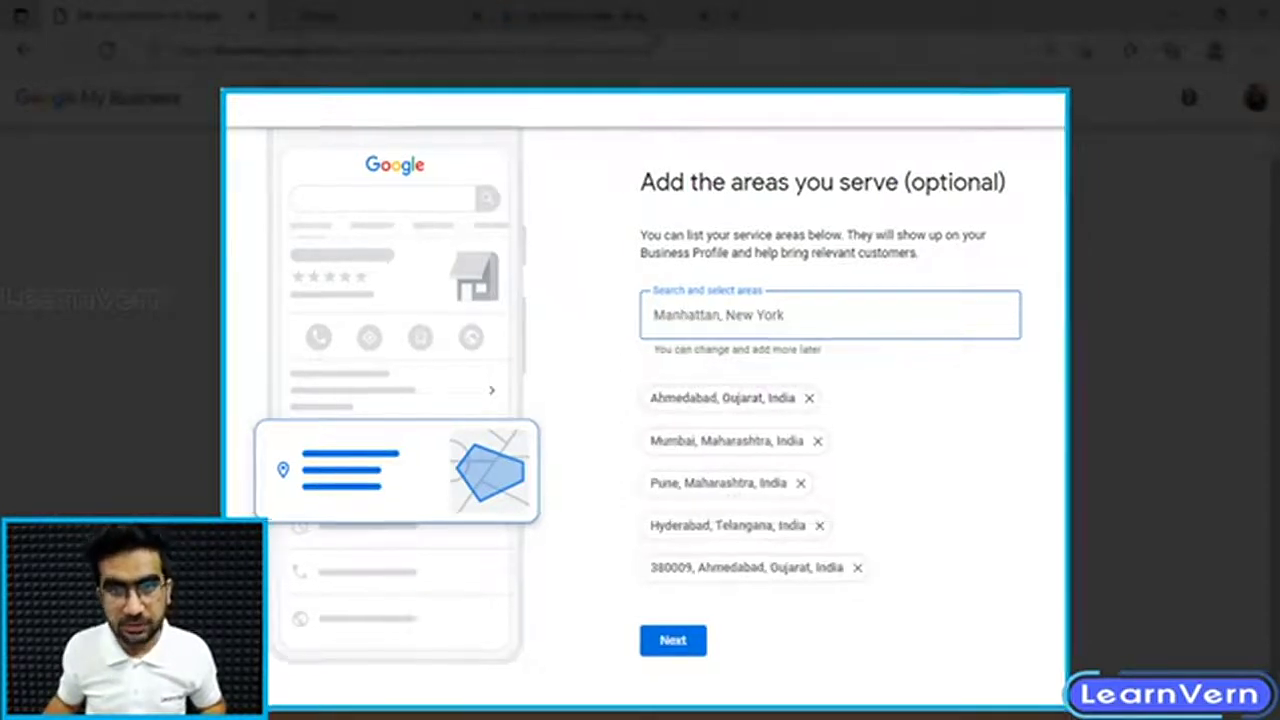
Switch to the Bing search page, search for "sg highway pin code" and copy the resulting pincode.
{"action": "left_click", "coordinate": [925, 15]}
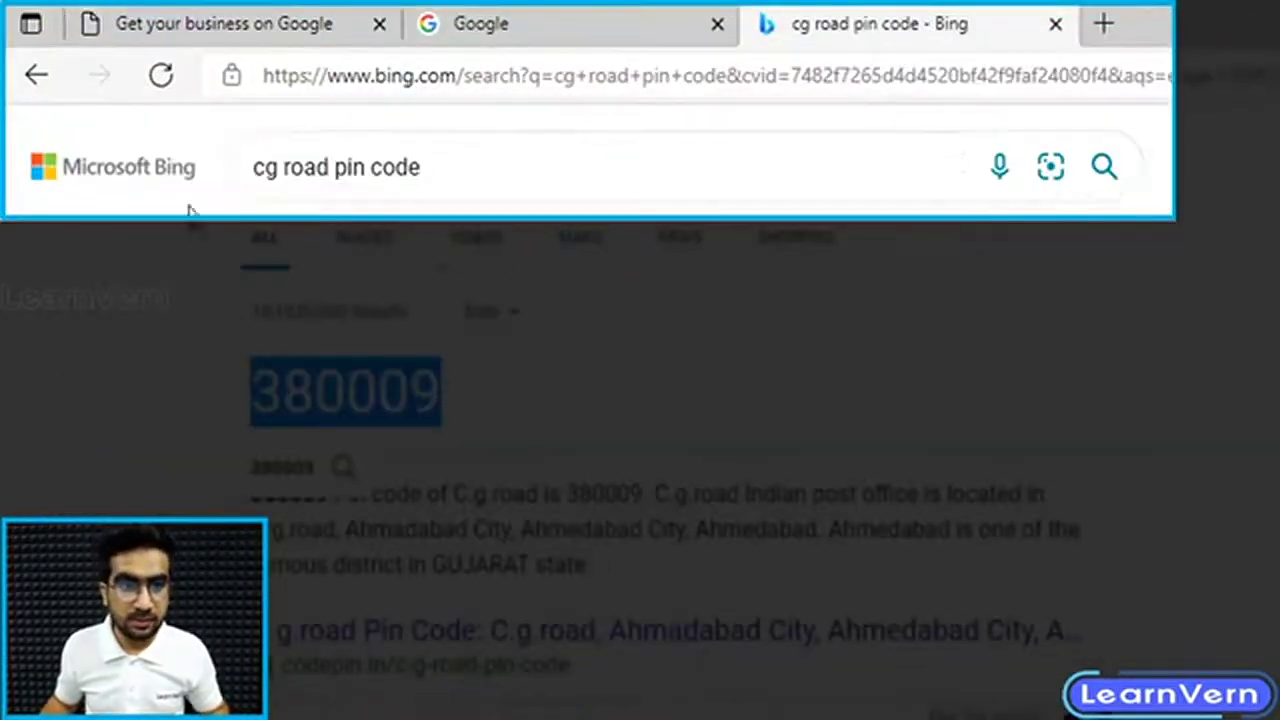
{"action": "left_click_drag", "start_coordinate": [329, 170], "coordinate": [20, 172]}
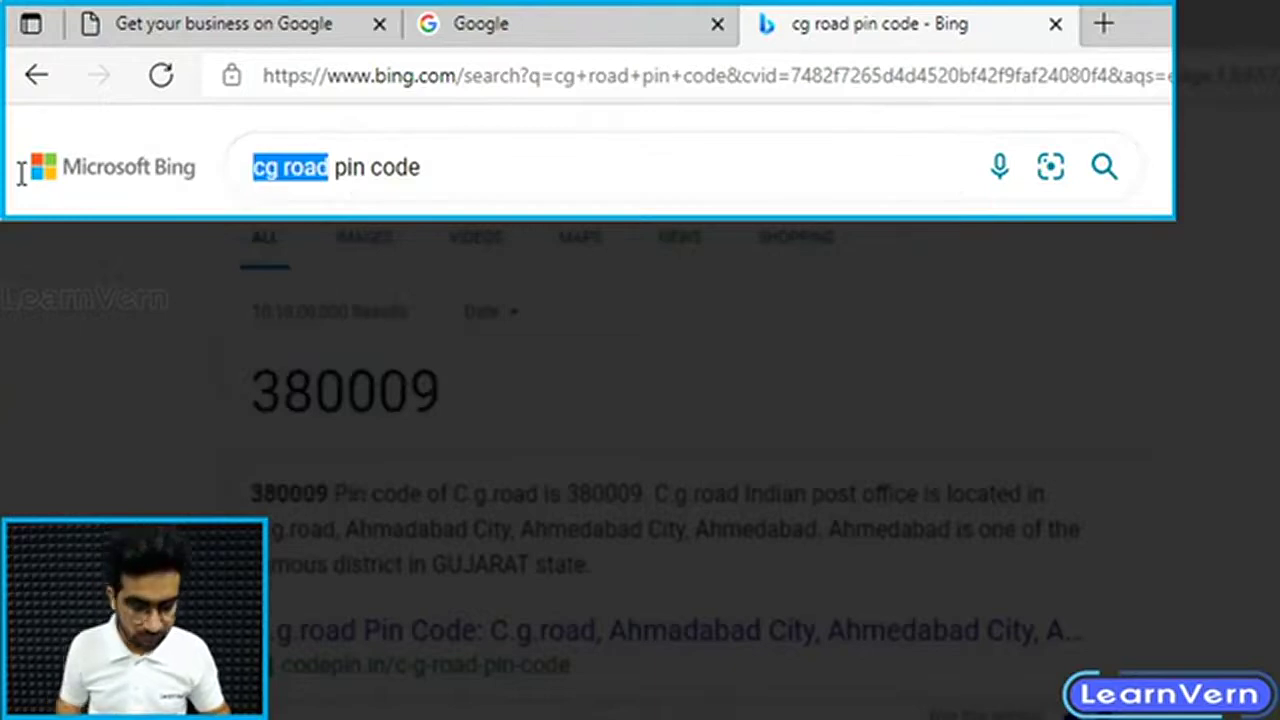
{"action": "type", "text": "sg highway"}
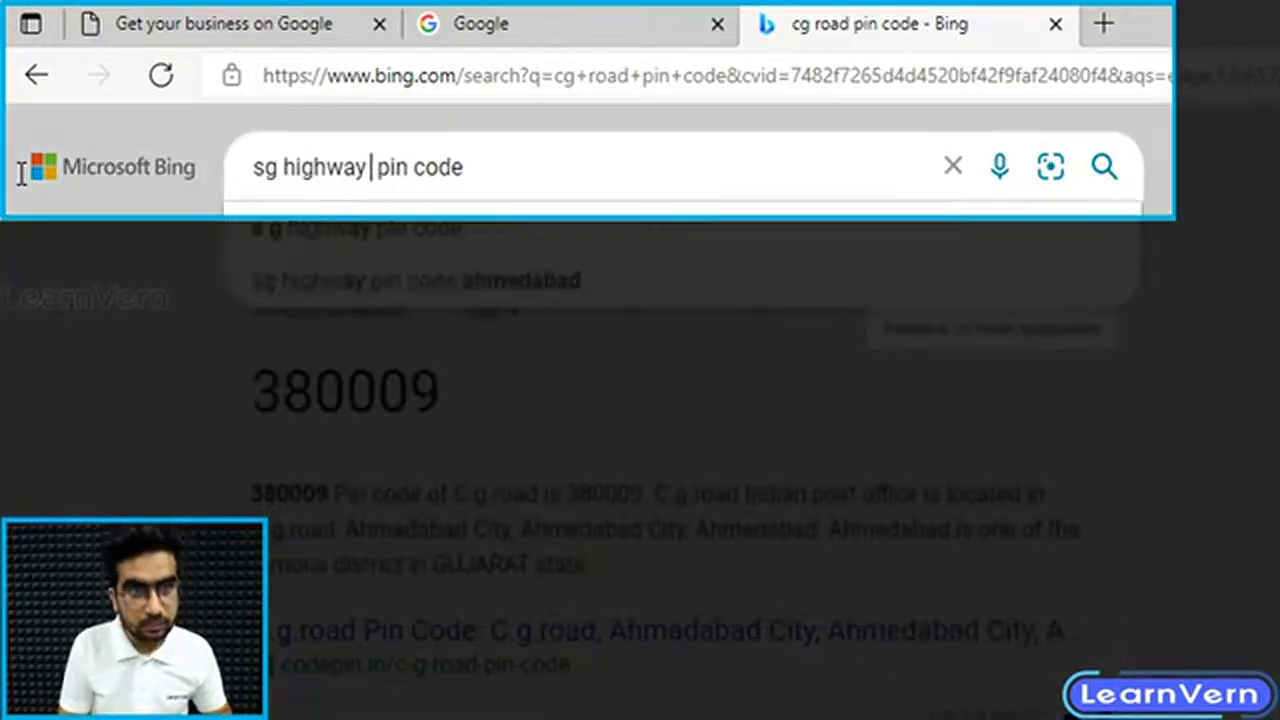
{"action": "key", "text": "Return"}
{"action": "double_click", "coordinate": [305, 400]}
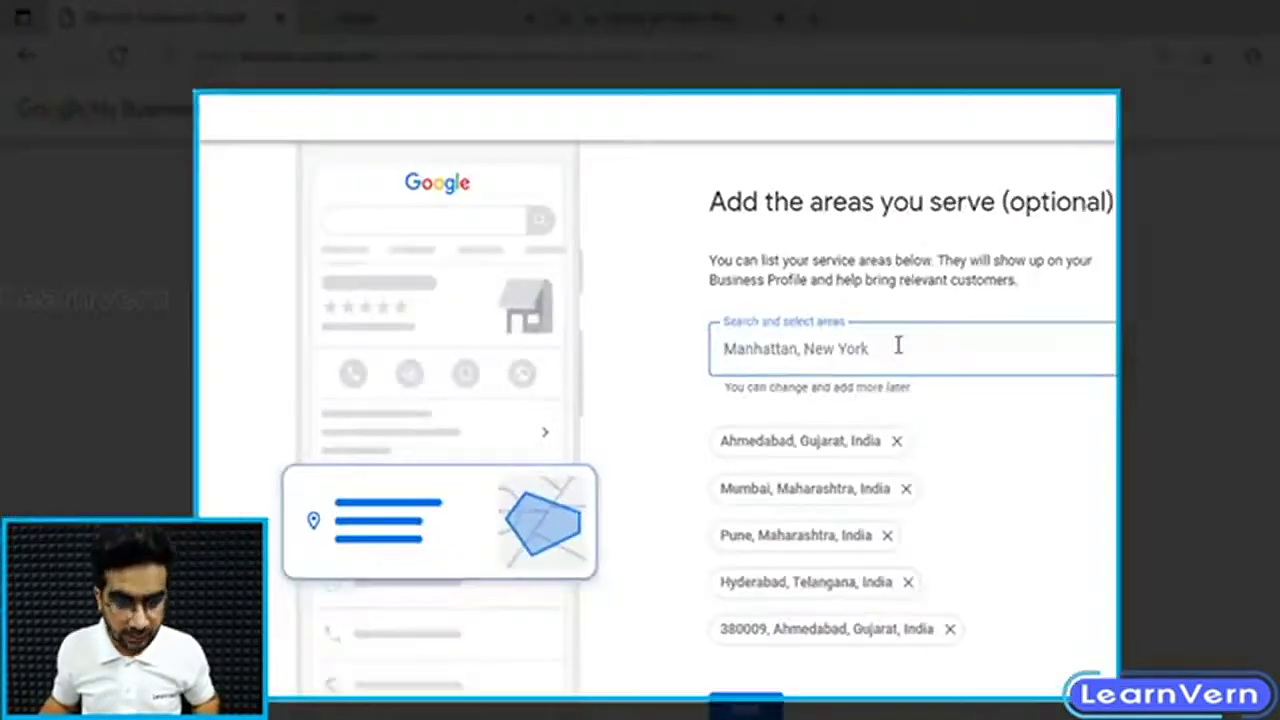
Return to the business profile form, add 380054 in Ahmedabad, Gujarat as a service area, and continue to the contact details.
{"action": "type", "text": "380054"}
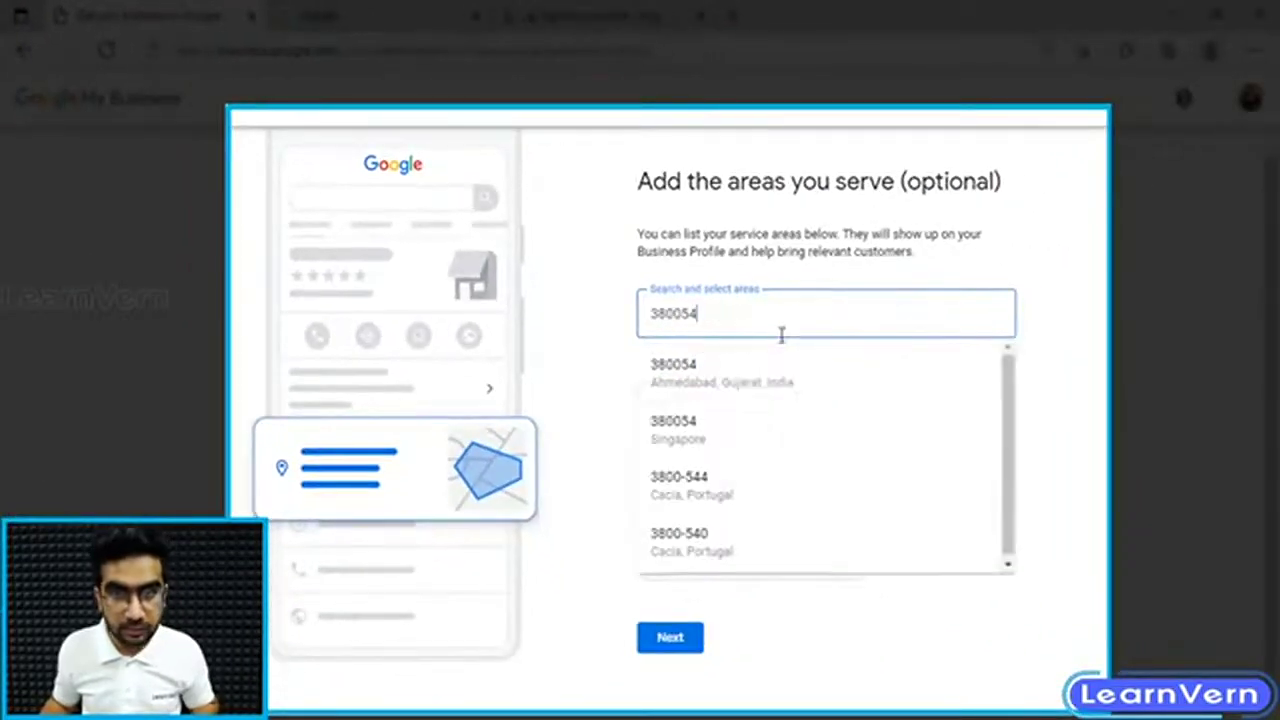
{"action": "left_click", "coordinate": [745, 383]}
{"action": "left_click", "coordinate": [670, 680]}
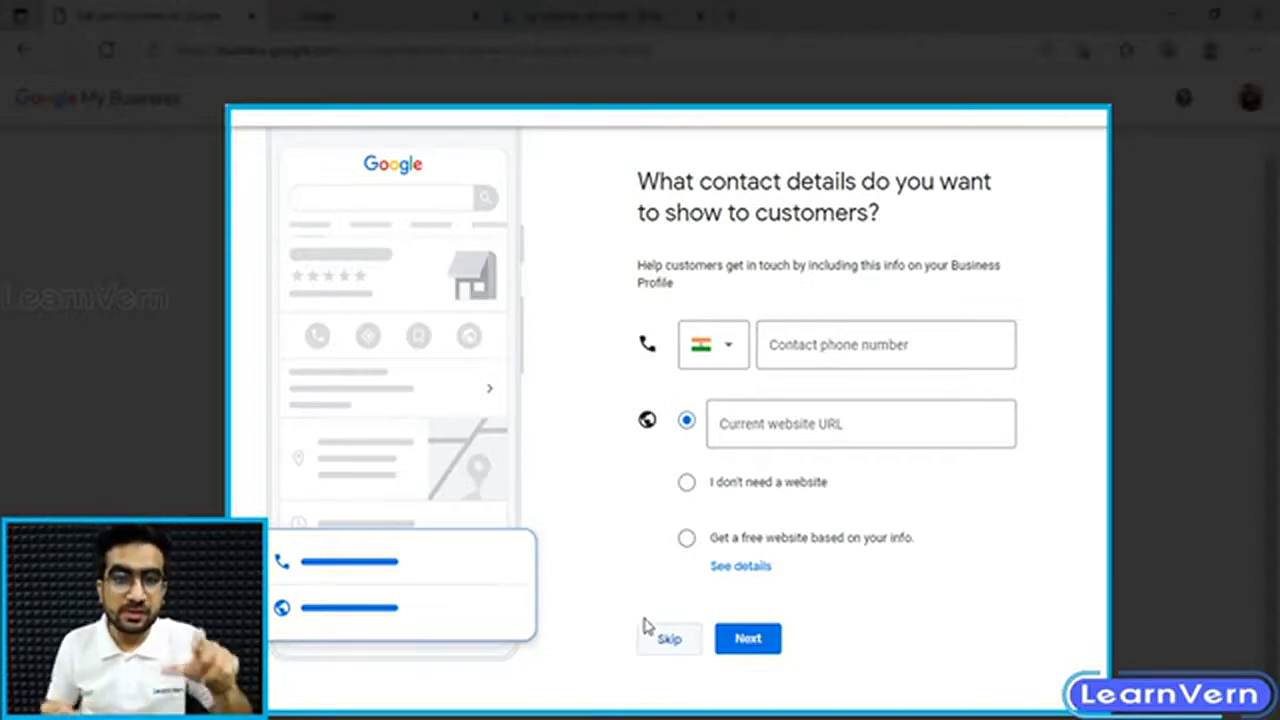
Enter the business's contact phone number to show to customers.
{"action": "left_click", "coordinate": [868, 351]}
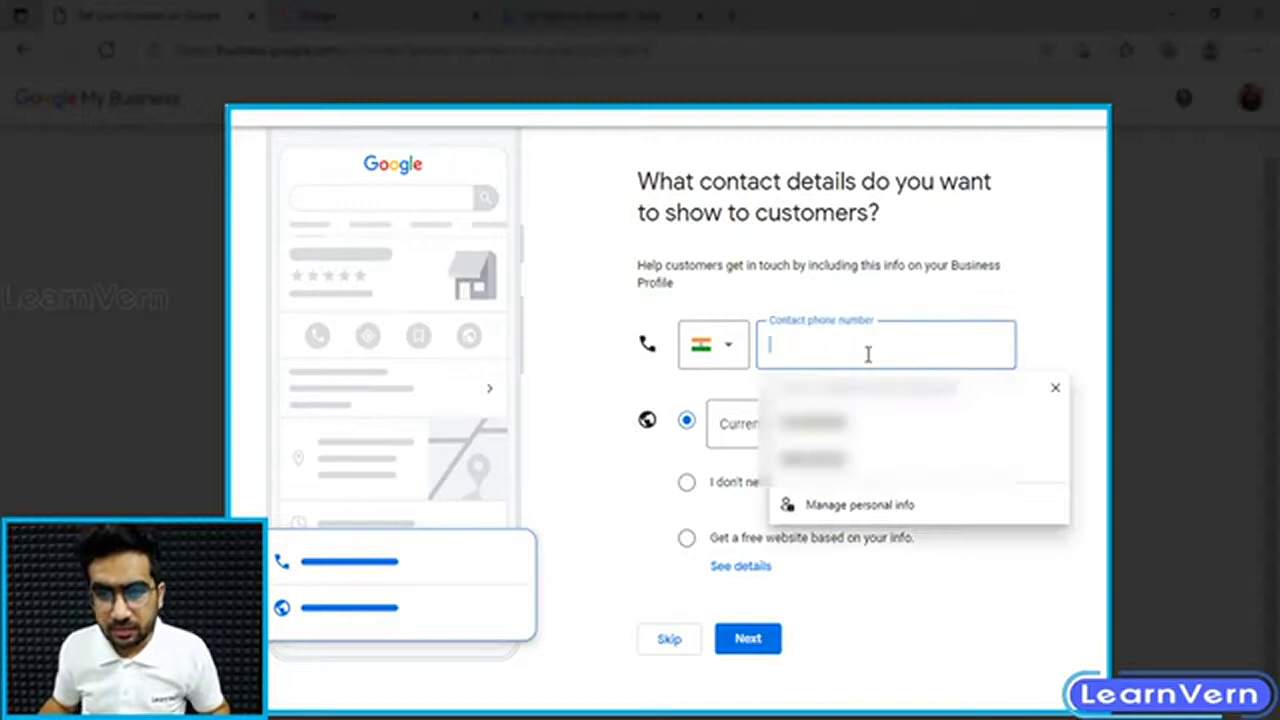
{"action": "type", "text": "7"}
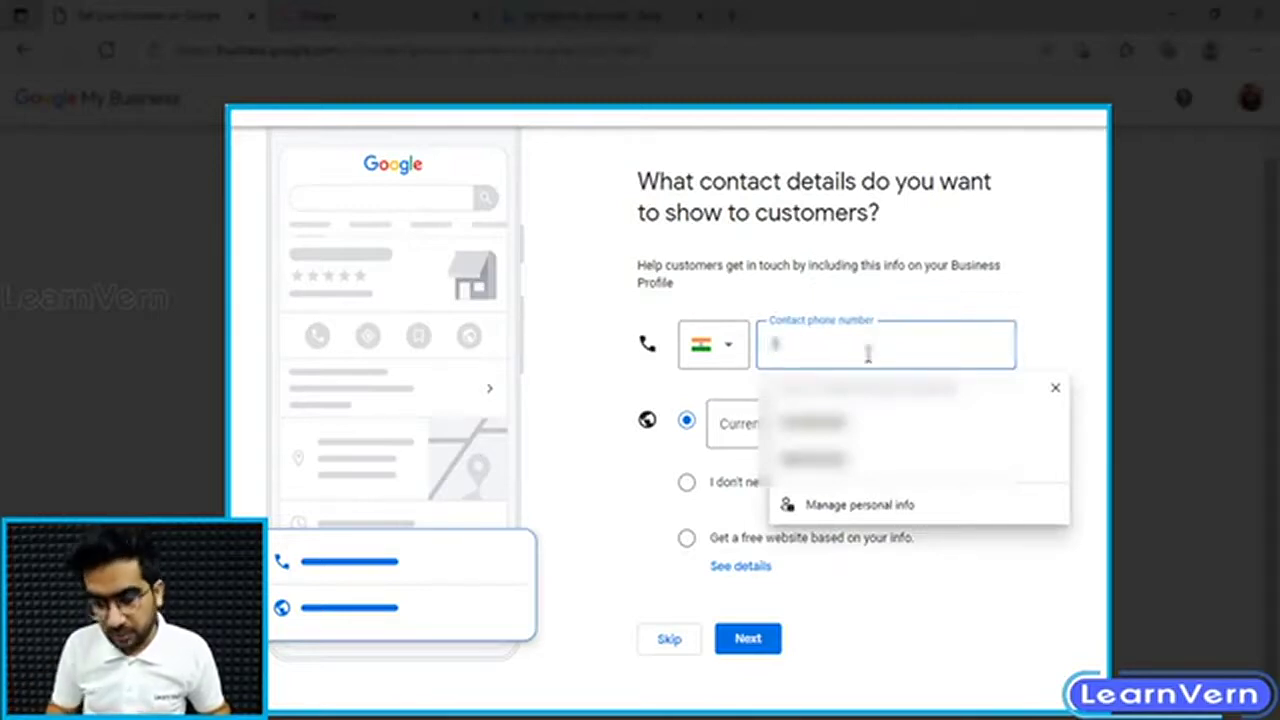
{"action": "type", "text": "600"}
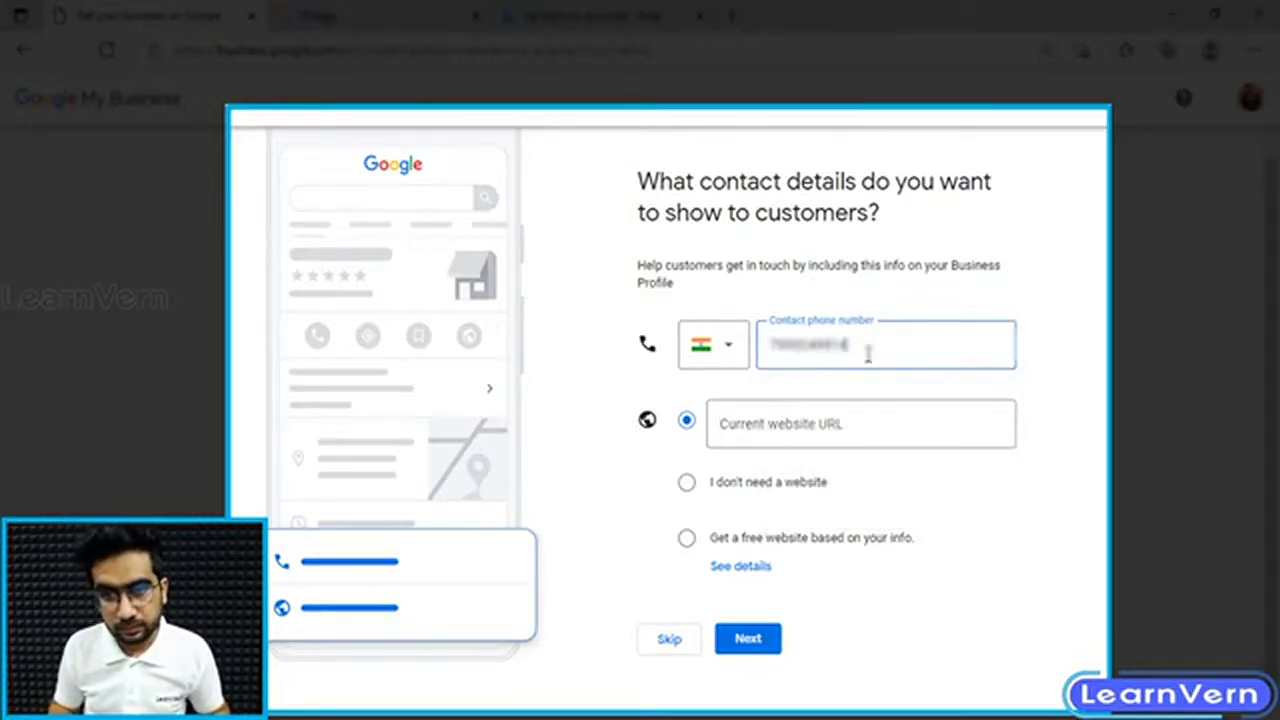
{"action": "left_click", "coordinate": [1052, 514]}
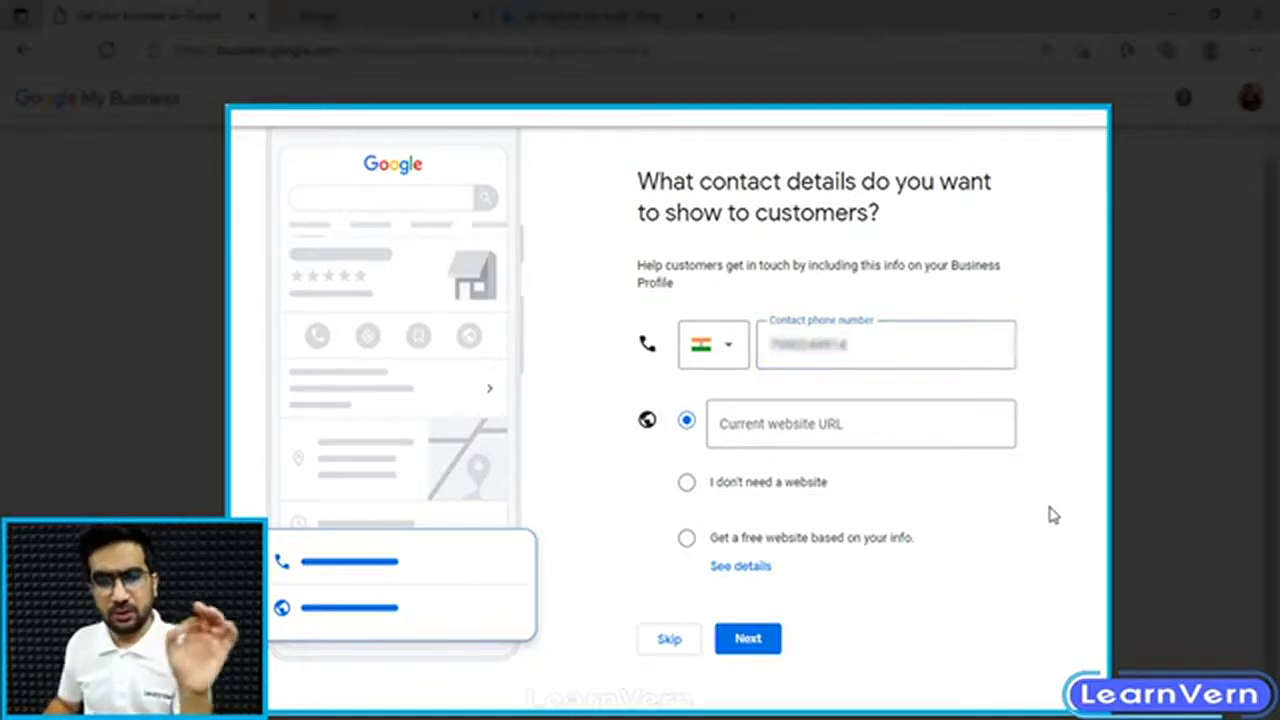
{"action": "left_click", "coordinate": [855, 440]}
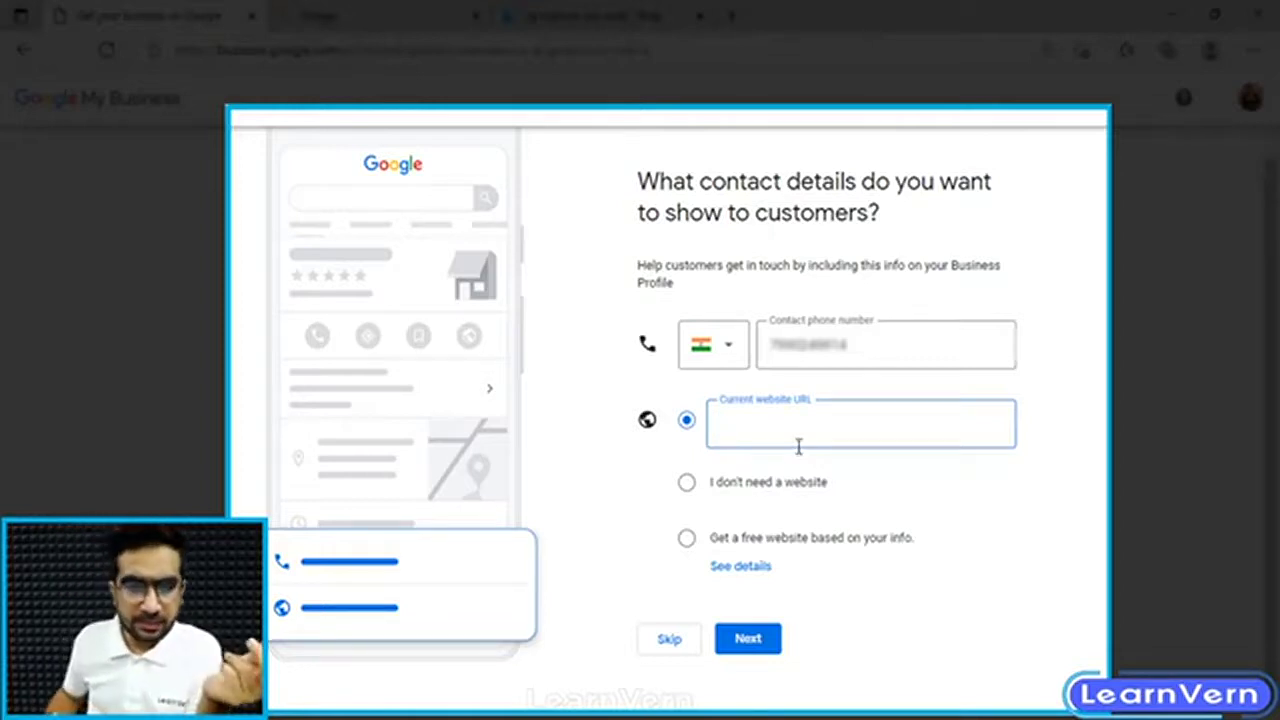
{"action": "left_click", "coordinate": [790, 502]}
{"action": "left_click", "coordinate": [684, 484]}
{"action": "left_click", "coordinate": [686, 421]}
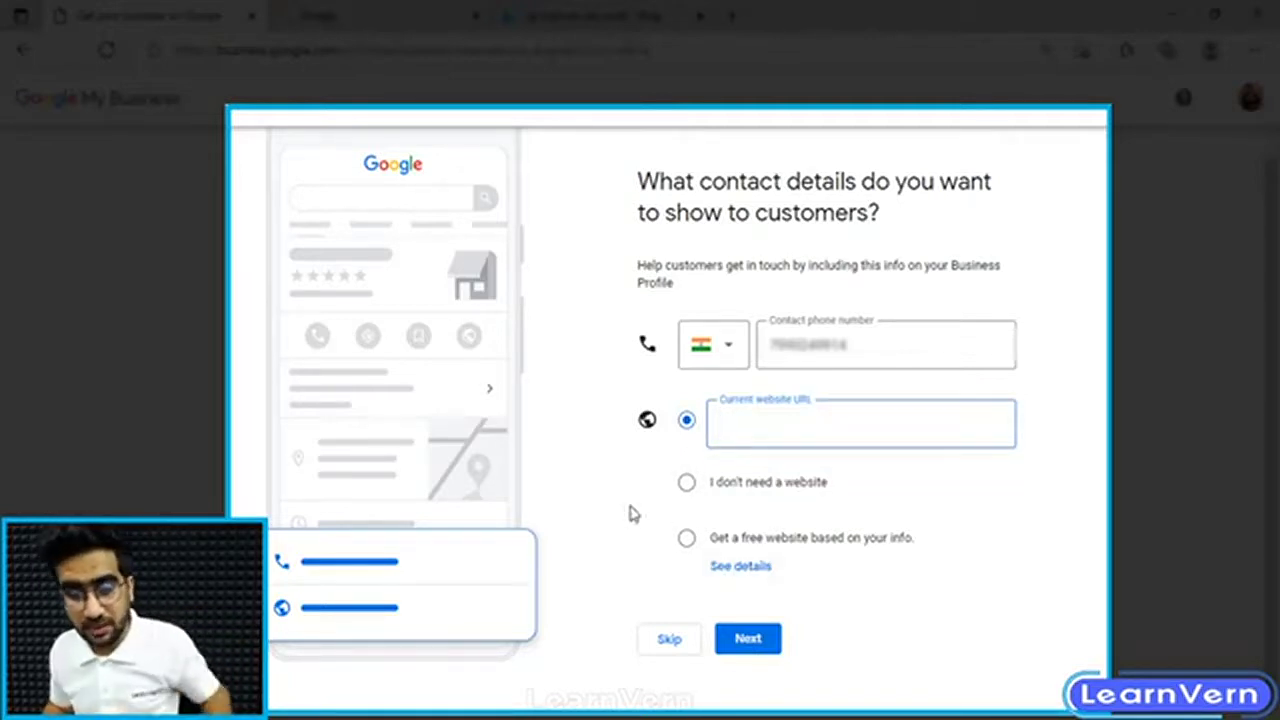
Choose to get a free website based on the business info and submit the contact details.
{"action": "left_click", "coordinate": [686, 540]}
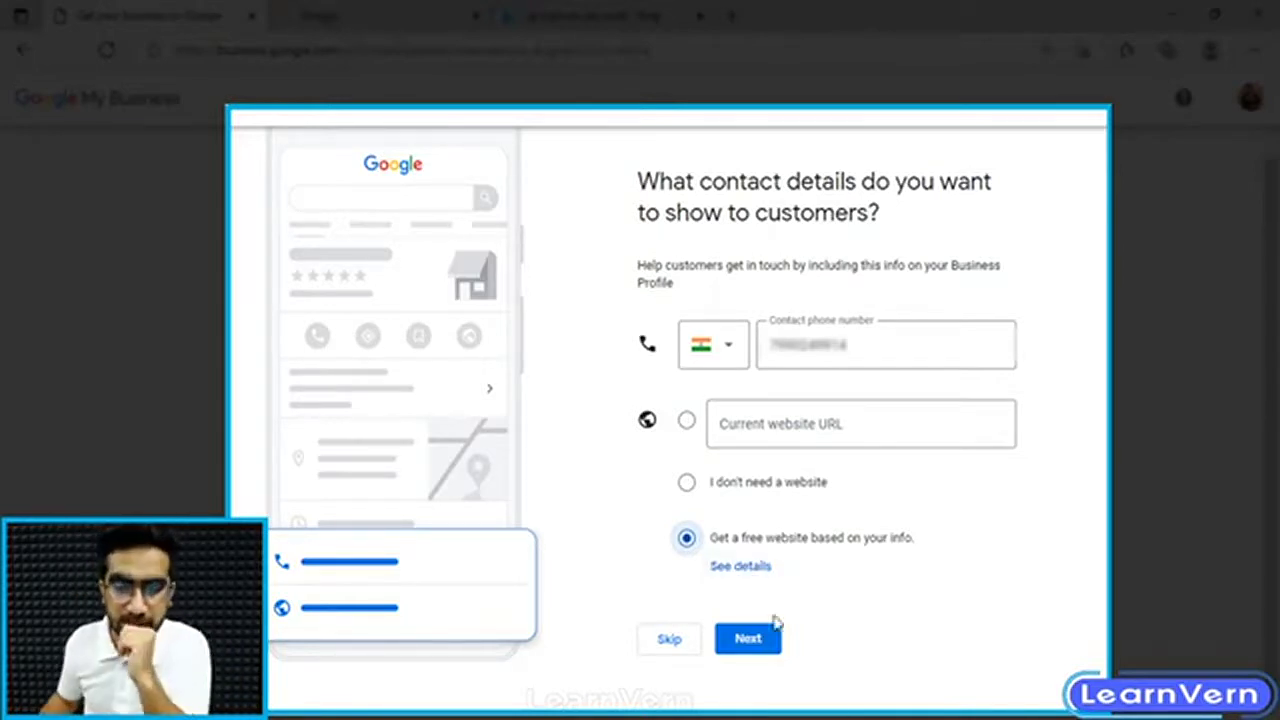
{"action": "left_click", "coordinate": [748, 642]}
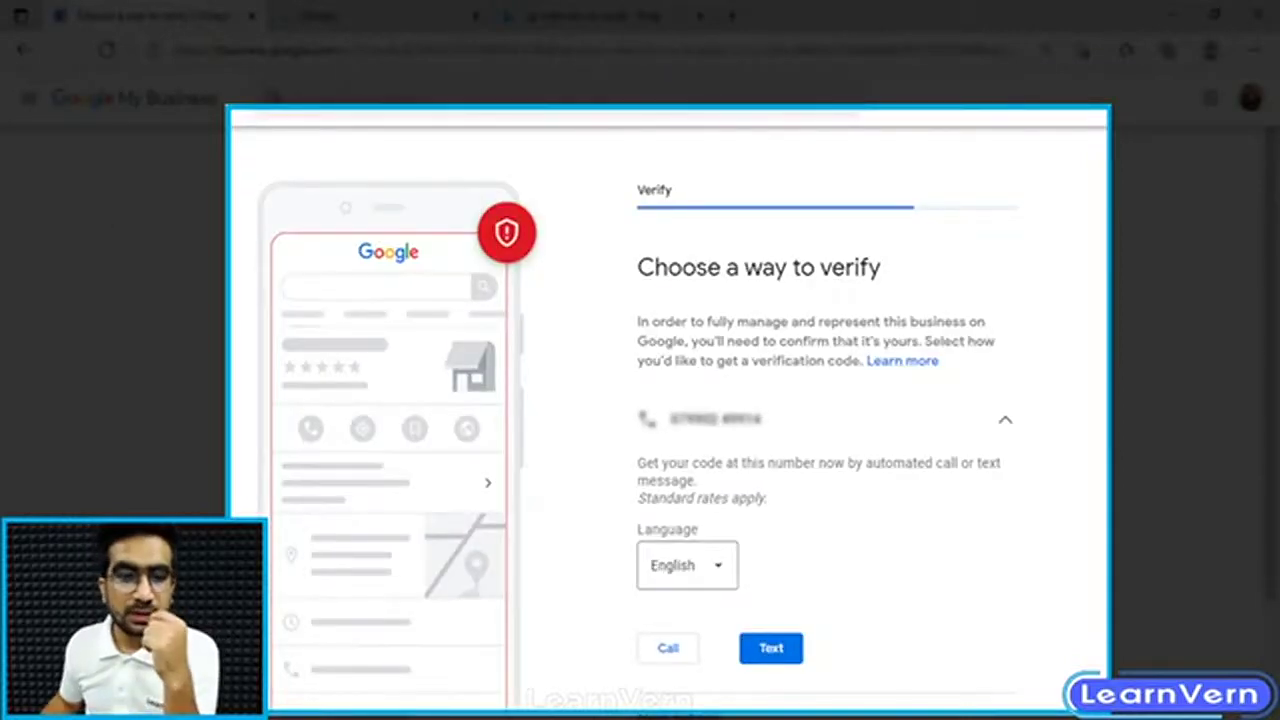
Request the verification code by text message, enter the 6-digit verification code to verify the business, and continue.
{"action": "left_click", "coordinate": [775, 651]}
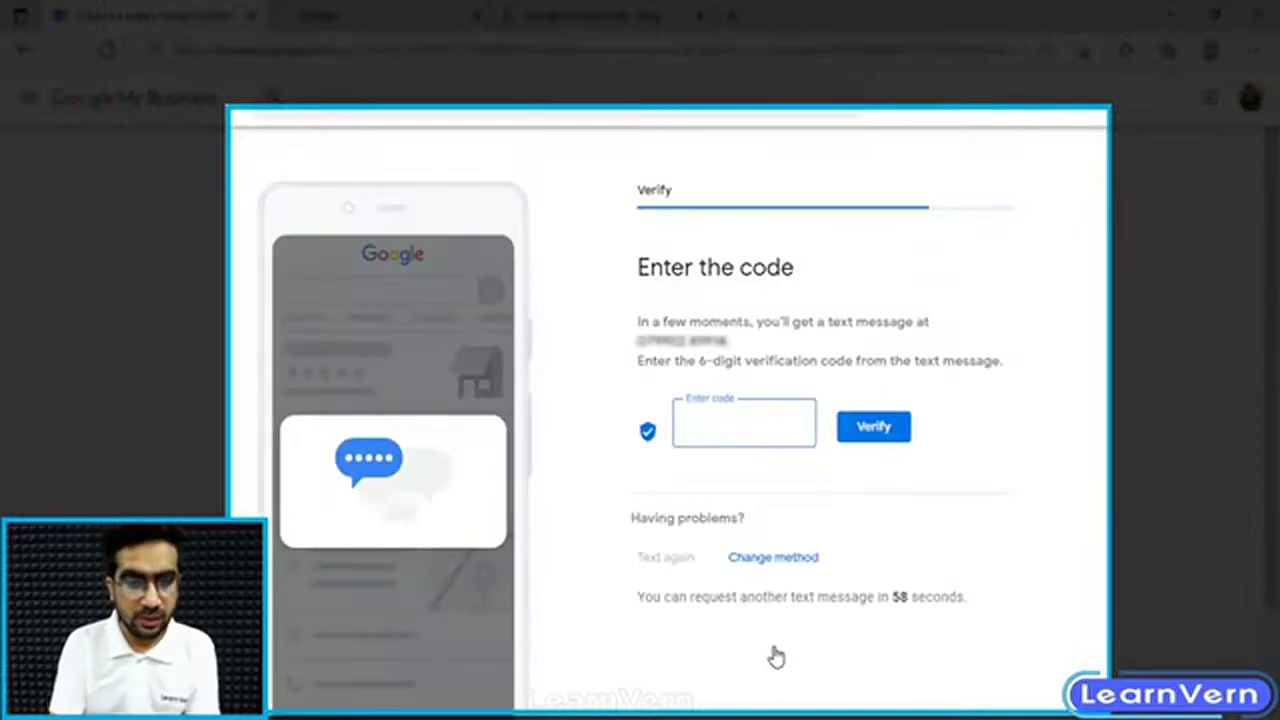
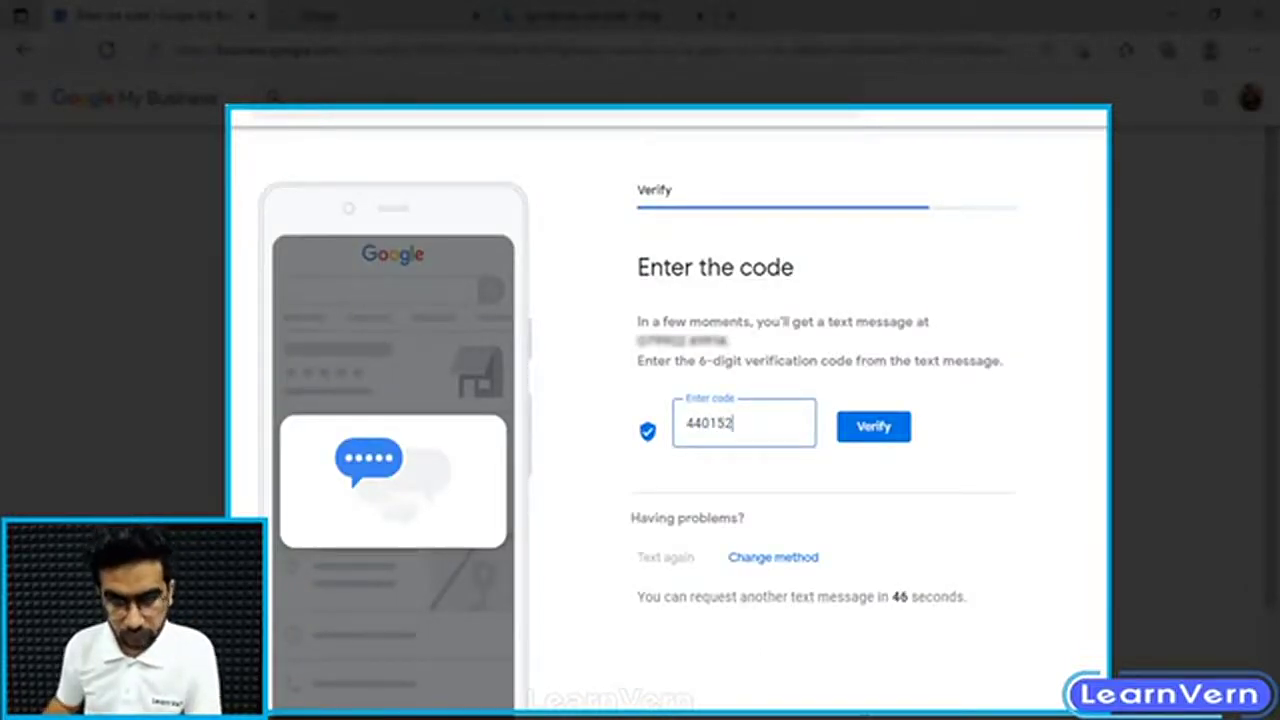
{"action": "left_click", "coordinate": [873, 428]}
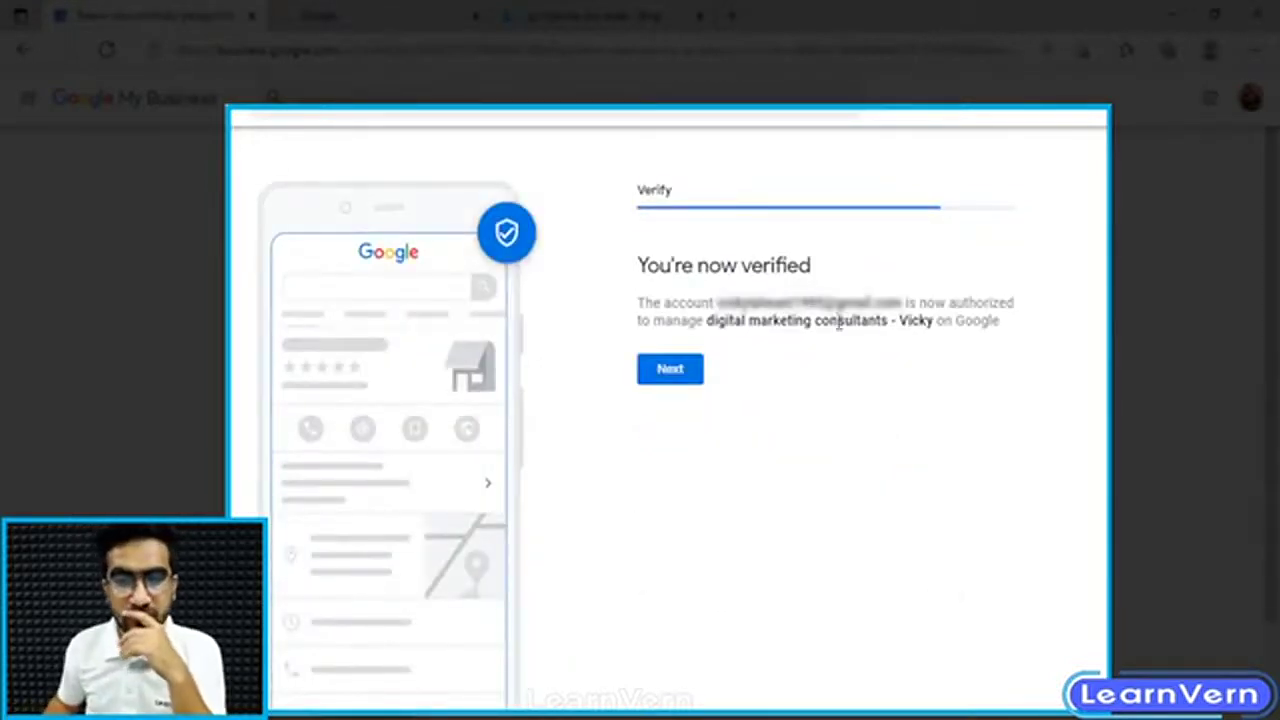
{"action": "left_click", "coordinate": [684, 375]}
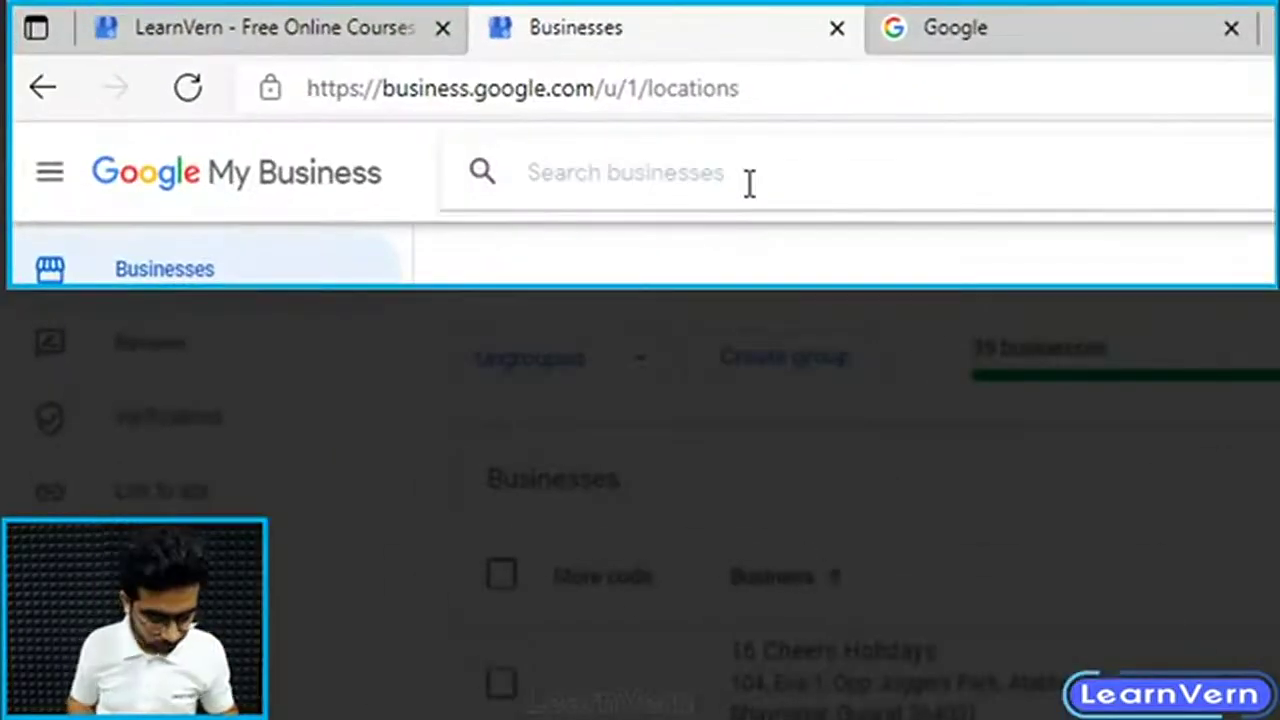
Search the managed businesses for "digital mar" and open the digital marketing consultants listing on CG Road.
{"action": "type", "text": "digital mar"}
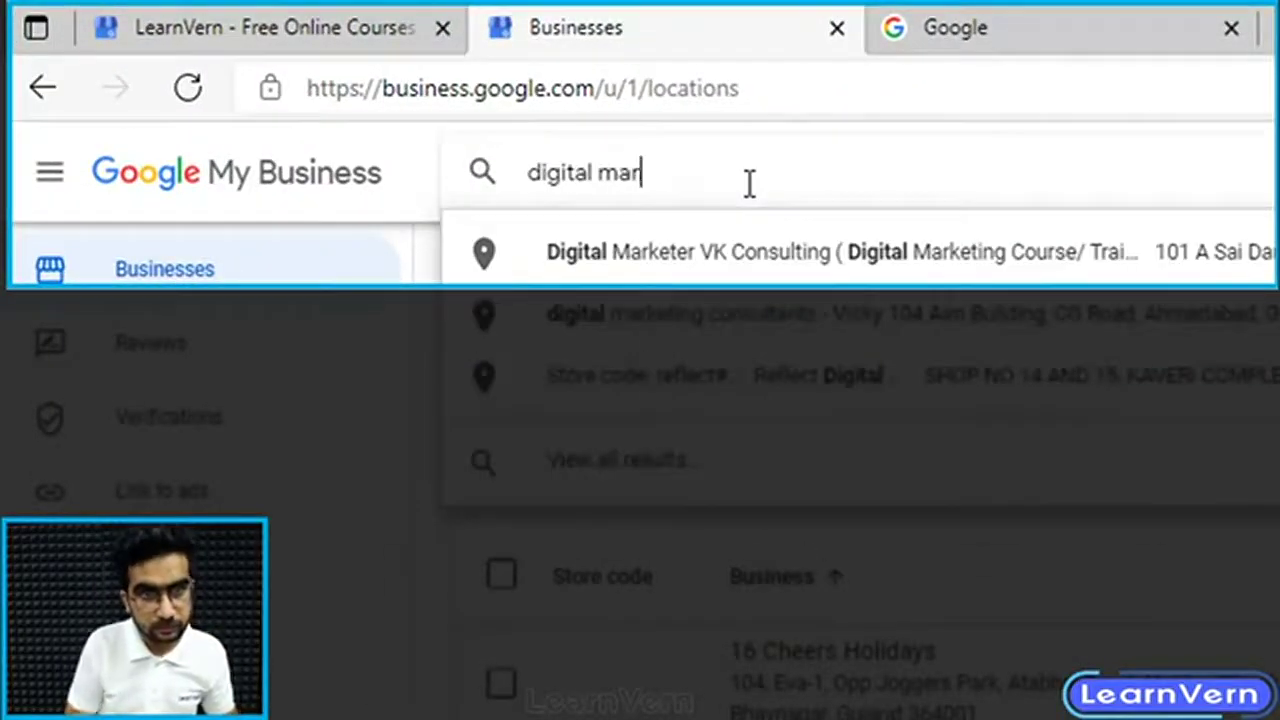
{"action": "left_click", "coordinate": [815, 340]}
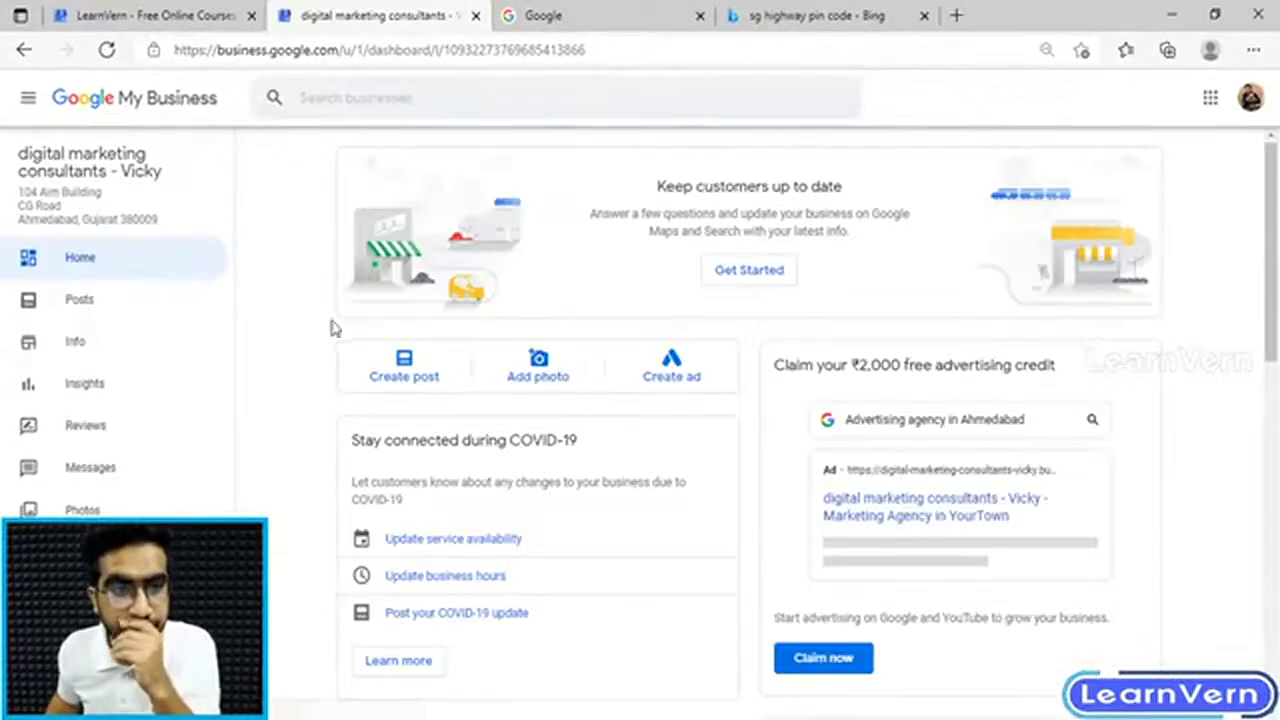
Look through the new business's dashboard home, from the business name and address to the website card.
{"action": "scroll", "coordinate": [489, 430], "scroll_direction": "down", "scroll_amount": 8}
{"action": "scroll", "coordinate": [489, 432], "scroll_direction": "up", "scroll_amount": 8}
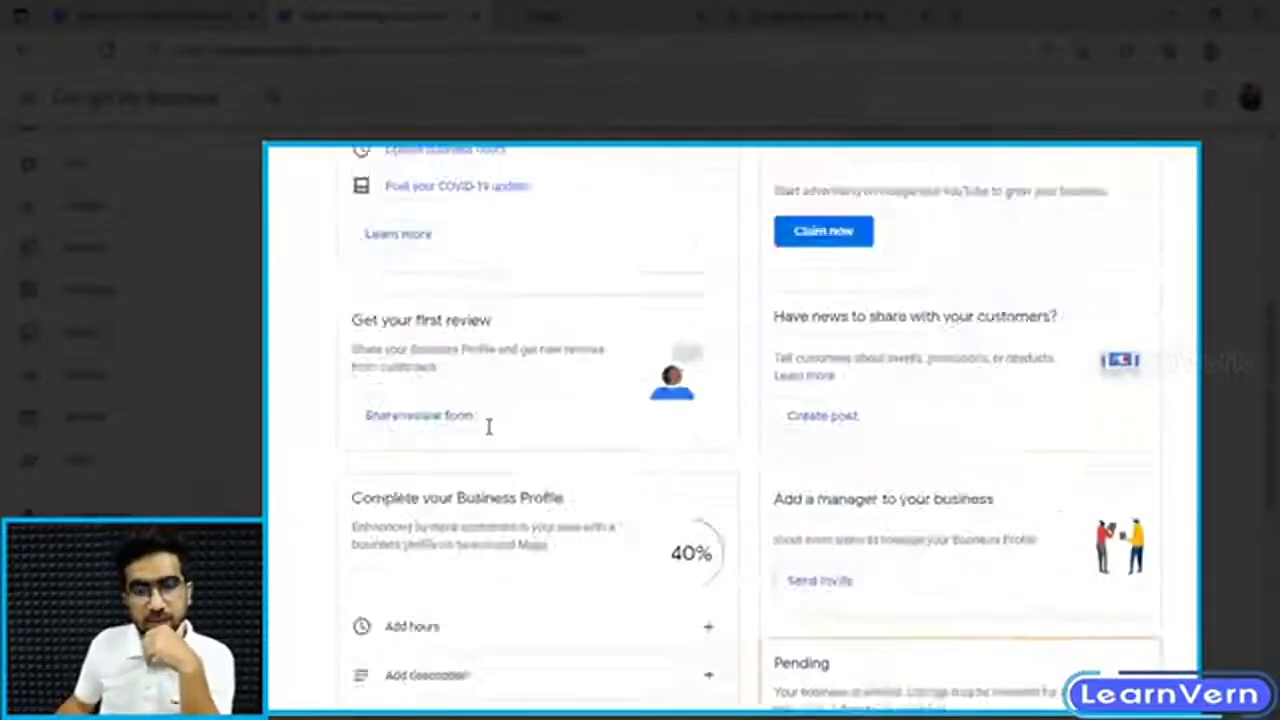
{"action": "scroll", "coordinate": [88, 316], "scroll_direction": "up", "scroll_amount": 3}
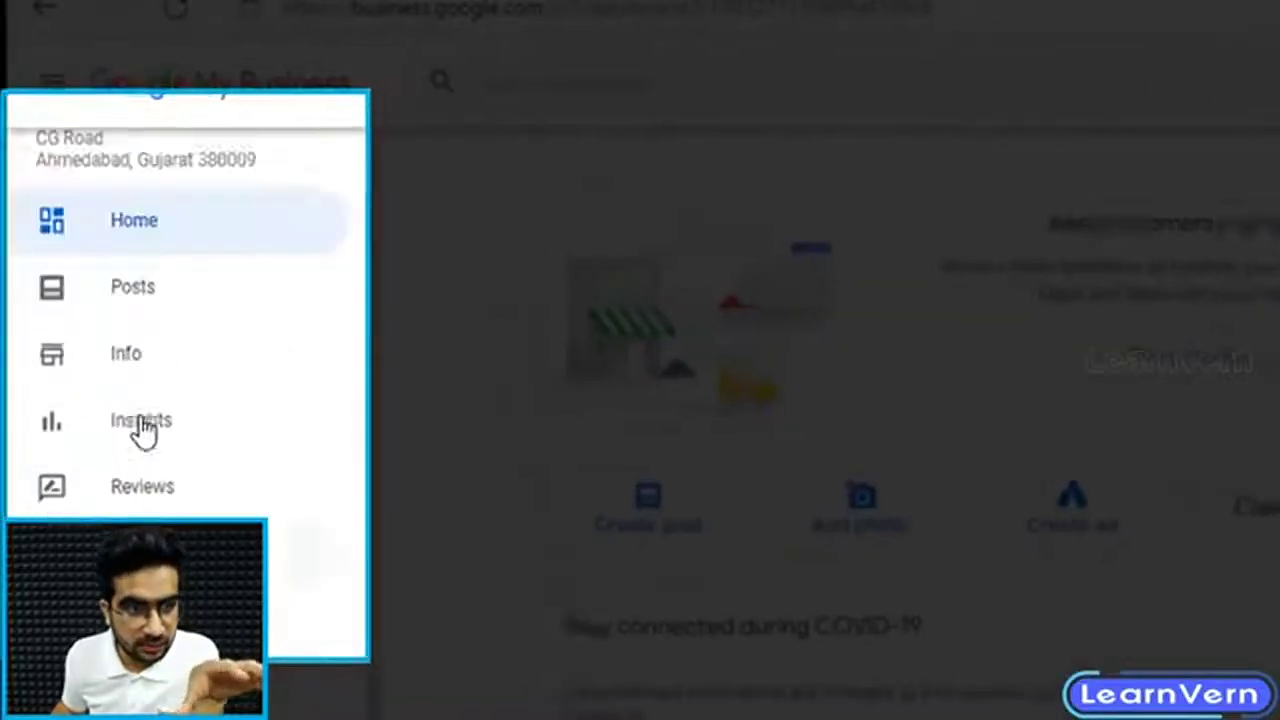
{"action": "double_click", "coordinate": [145, 192]}
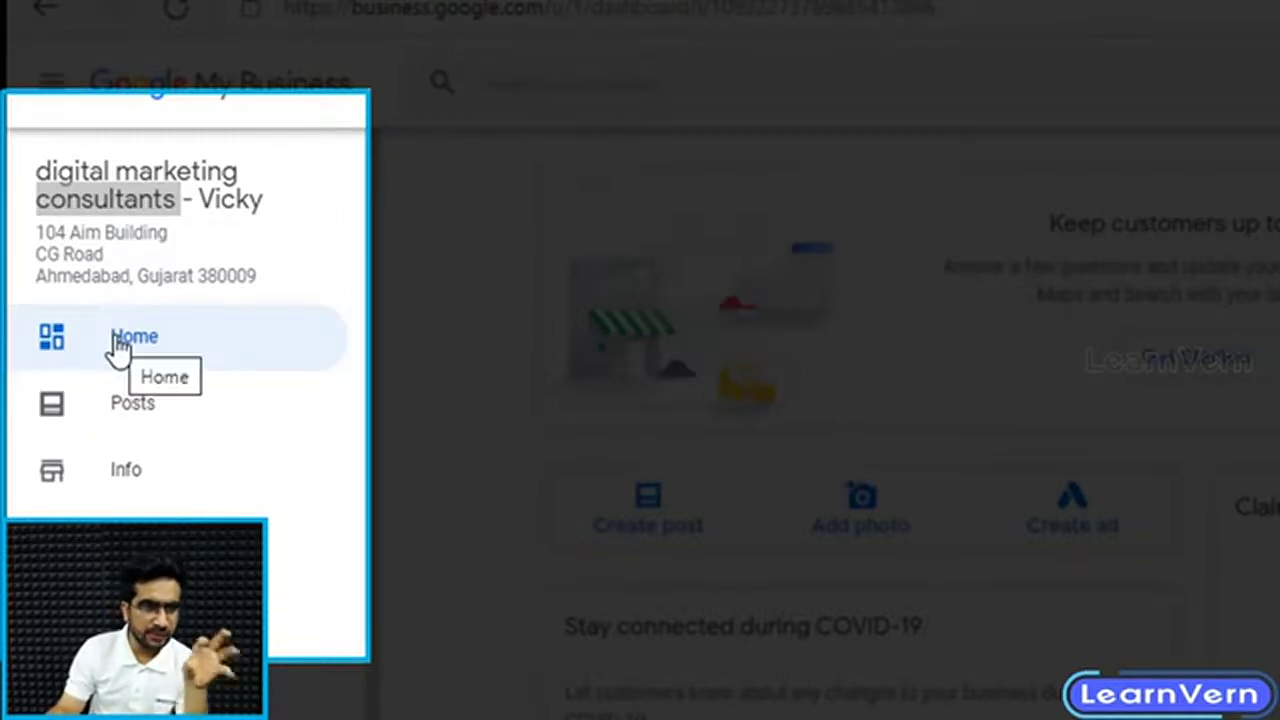
{"action": "scroll", "coordinate": [1071, 378], "scroll_direction": "down", "scroll_amount": 7}
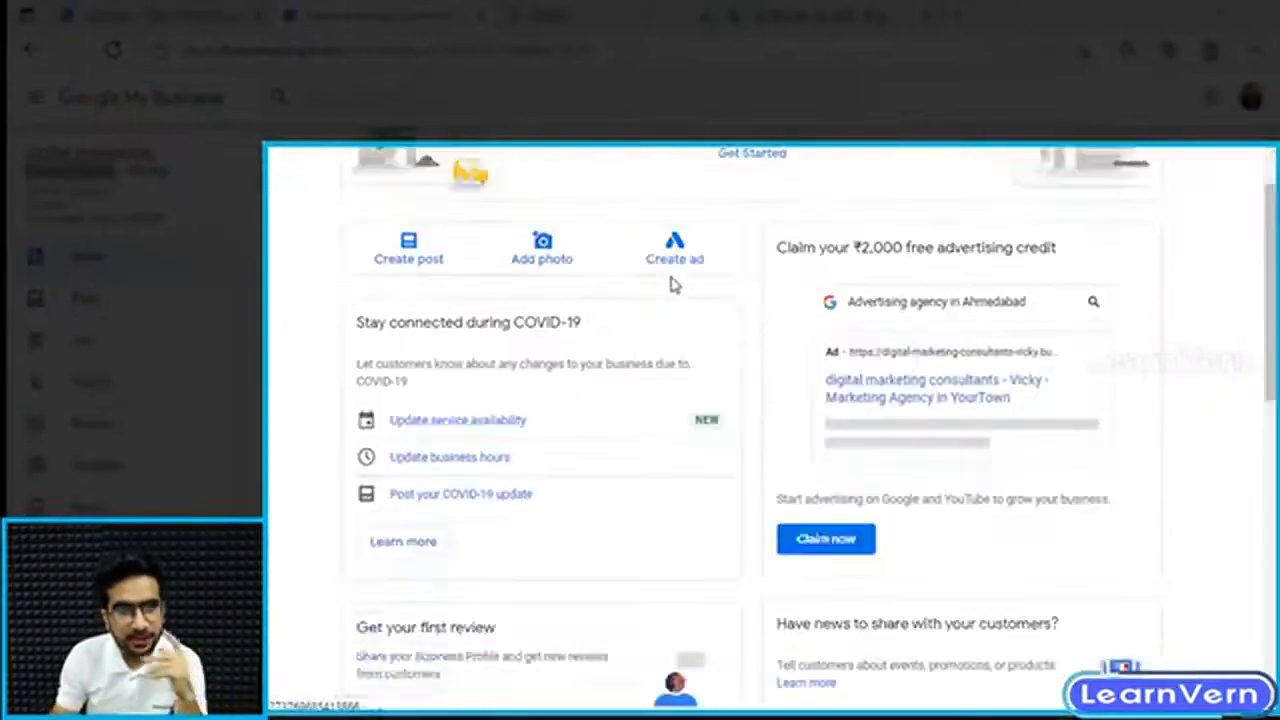
{"action": "scroll", "coordinate": [655, 305], "scroll_direction": "down", "scroll_amount": 3}
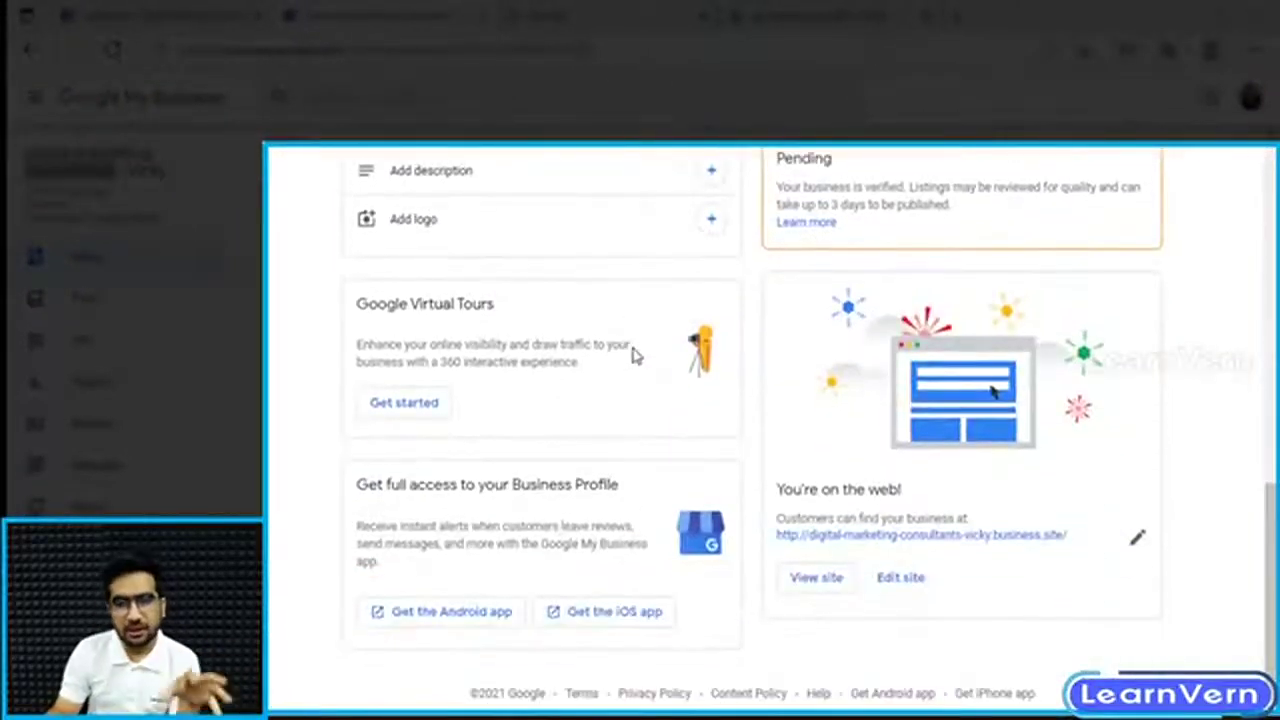
Open the create-post form from the dashboard, look through its COVID-19 update fields, and close it without publishing.
{"action": "scroll", "coordinate": [633, 356], "scroll_direction": "up", "scroll_amount": 10}
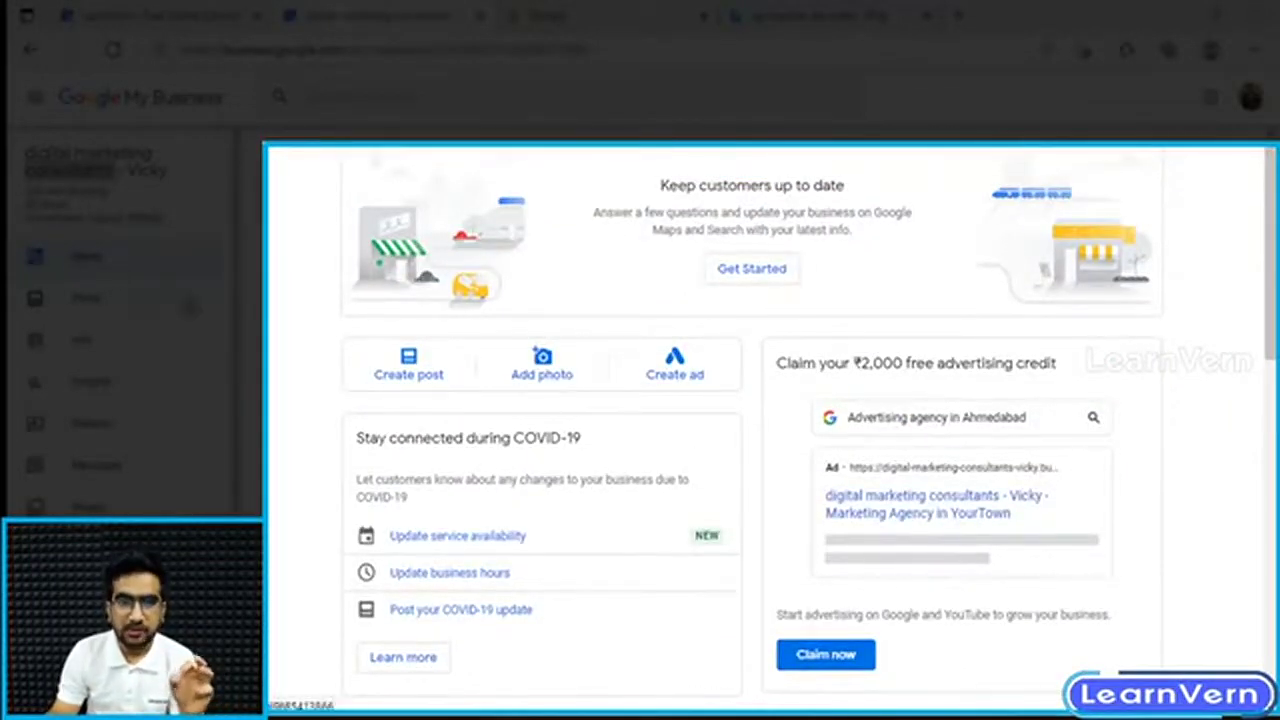
{"action": "scroll", "coordinate": [603, 472], "scroll_direction": "down", "scroll_amount": 3}
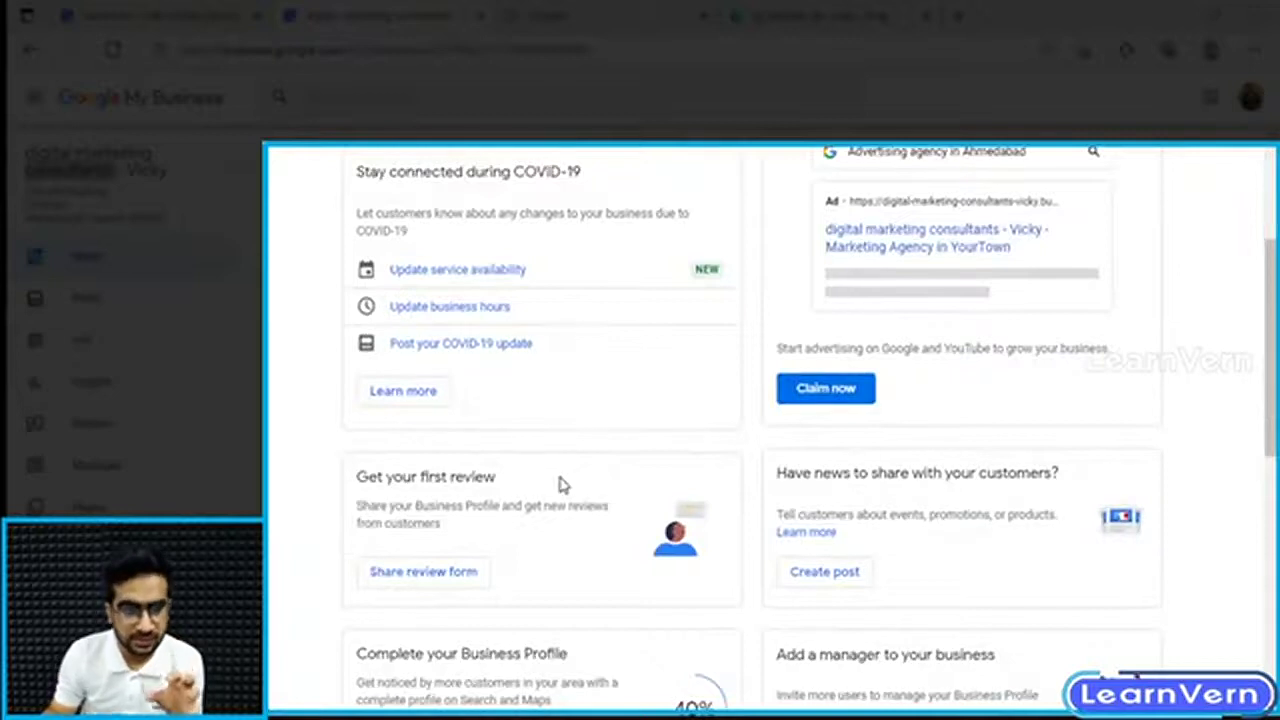
{"action": "scroll", "coordinate": [558, 483], "scroll_direction": "up", "scroll_amount": 3}
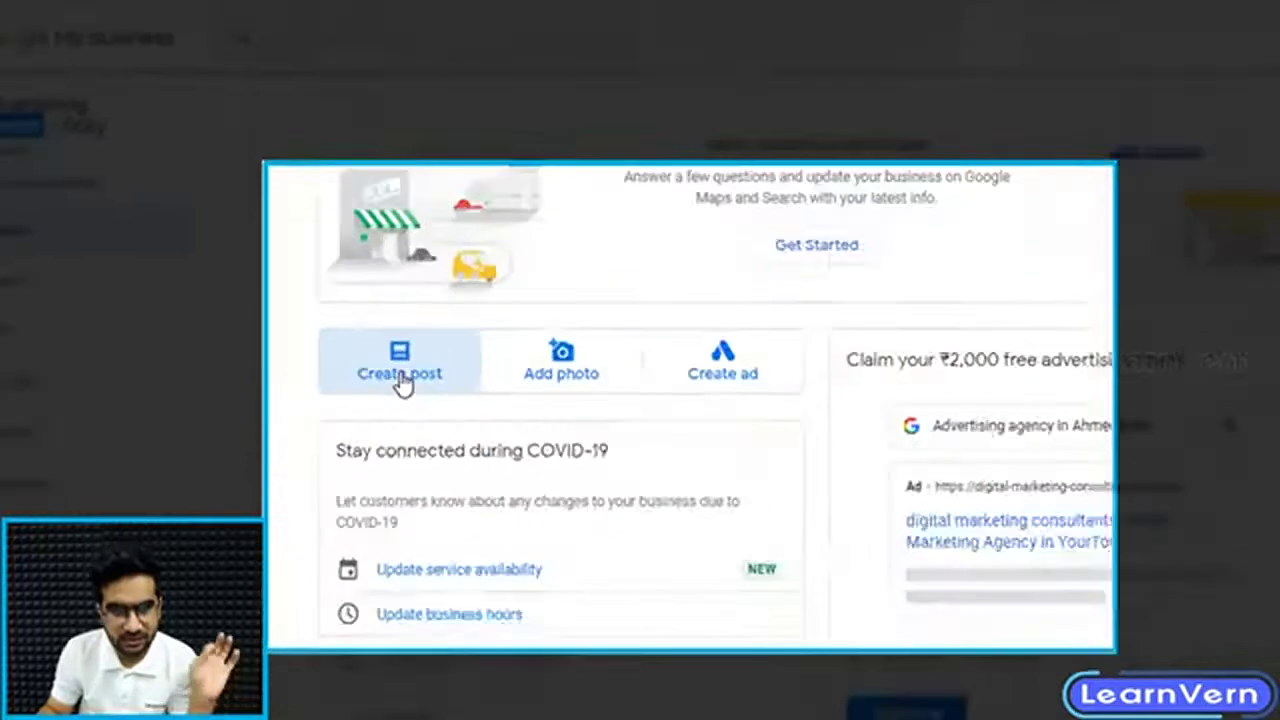
{"action": "left_click", "coordinate": [400, 355]}
{"action": "scroll", "coordinate": [557, 400], "scroll_direction": "down", "scroll_amount": 1}
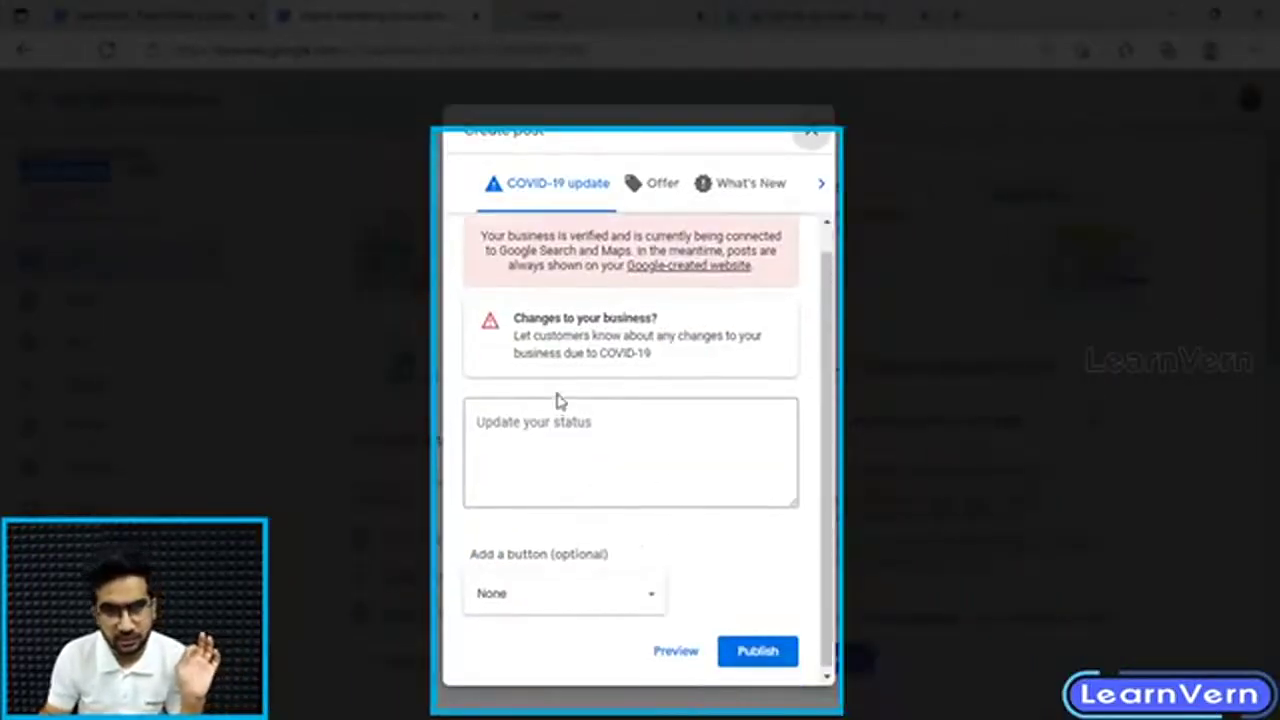
{"action": "scroll", "coordinate": [670, 400], "scroll_direction": "up", "scroll_amount": 1}
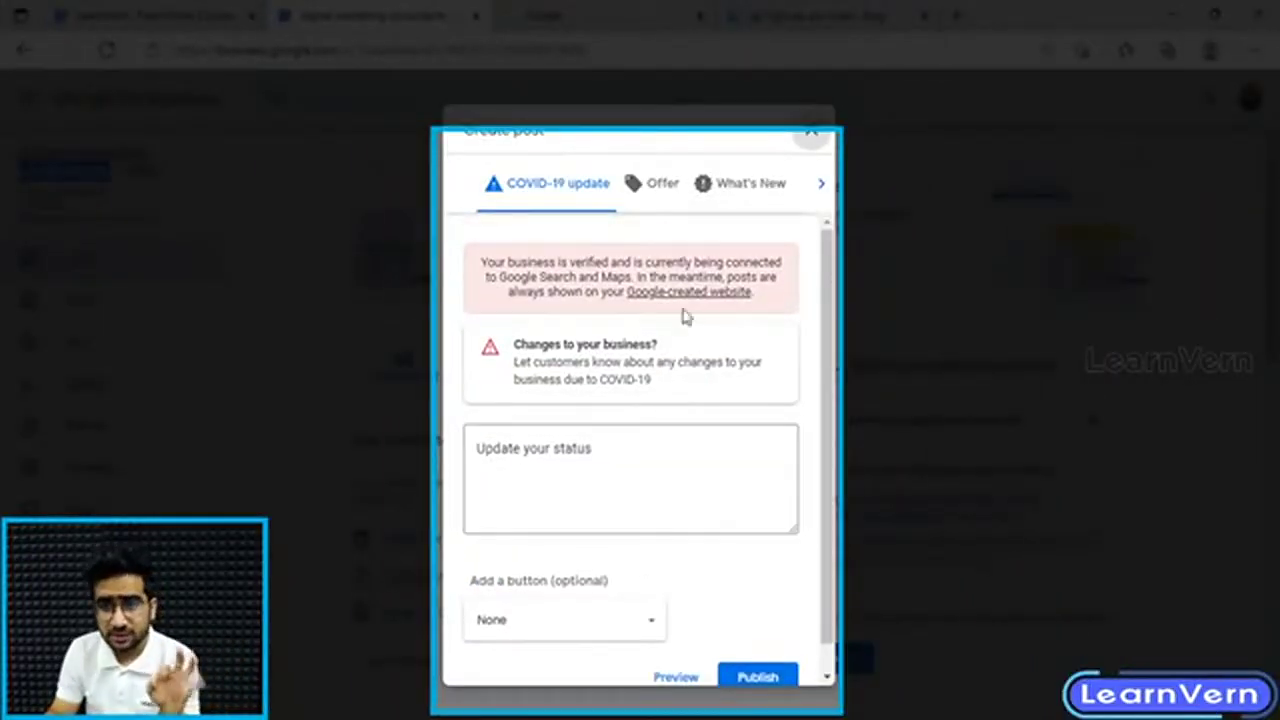
{"action": "left_click", "coordinate": [810, 136]}
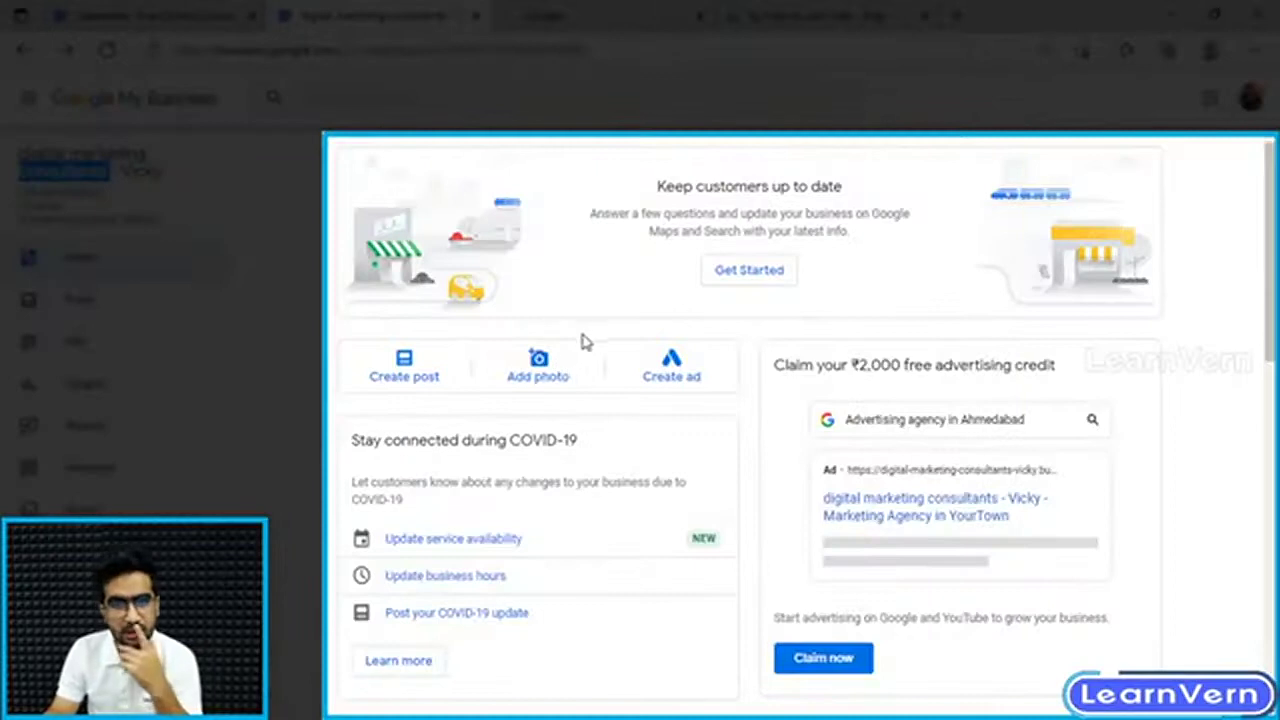
Update the service availability to offer online appointments without an appointment link, and decline the Google bookings sign-up.
{"action": "scroll", "coordinate": [652, 395], "scroll_direction": "down", "scroll_amount": 3}
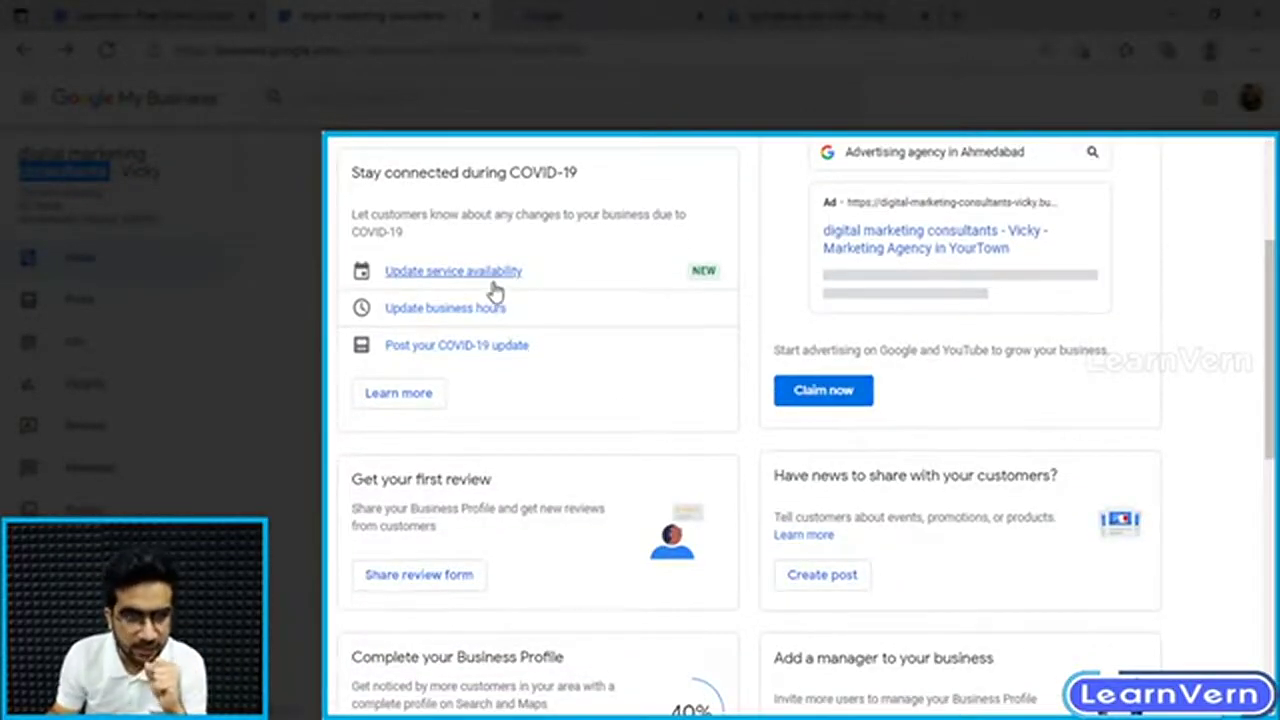
{"action": "left_click", "coordinate": [490, 276]}
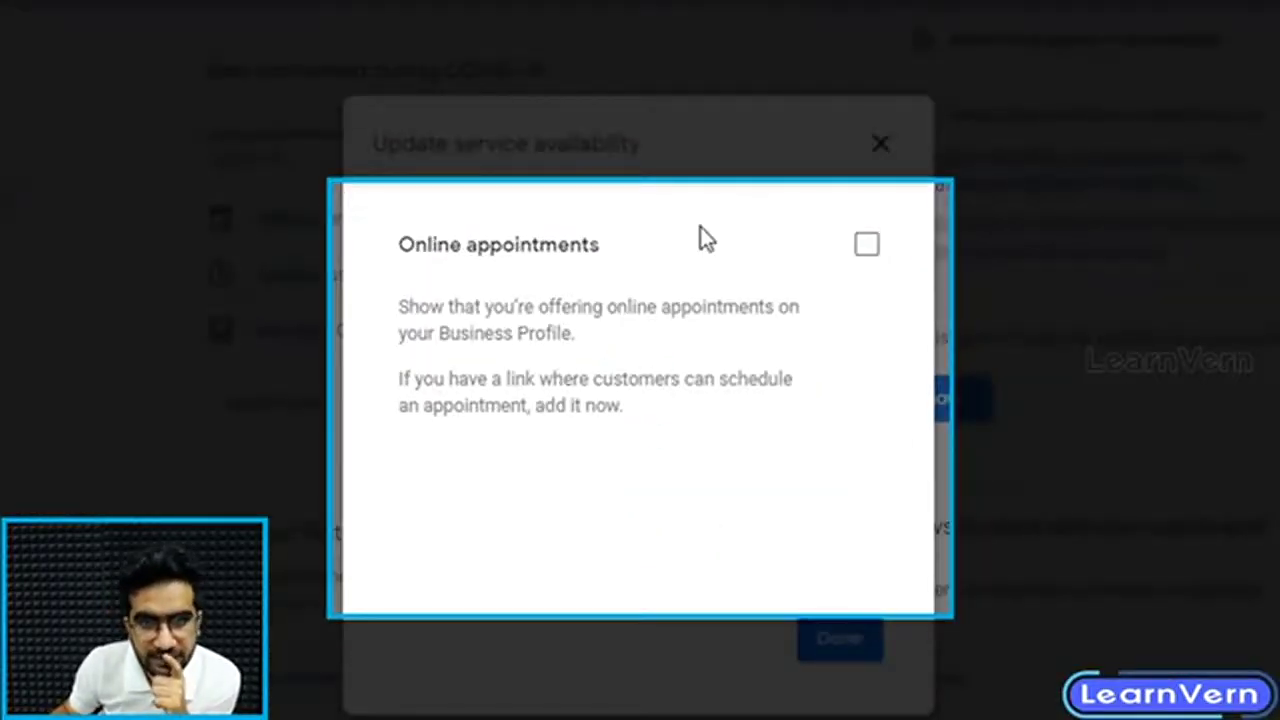
{"action": "left_click", "coordinate": [864, 247]}
{"action": "left_click", "coordinate": [723, 506]}
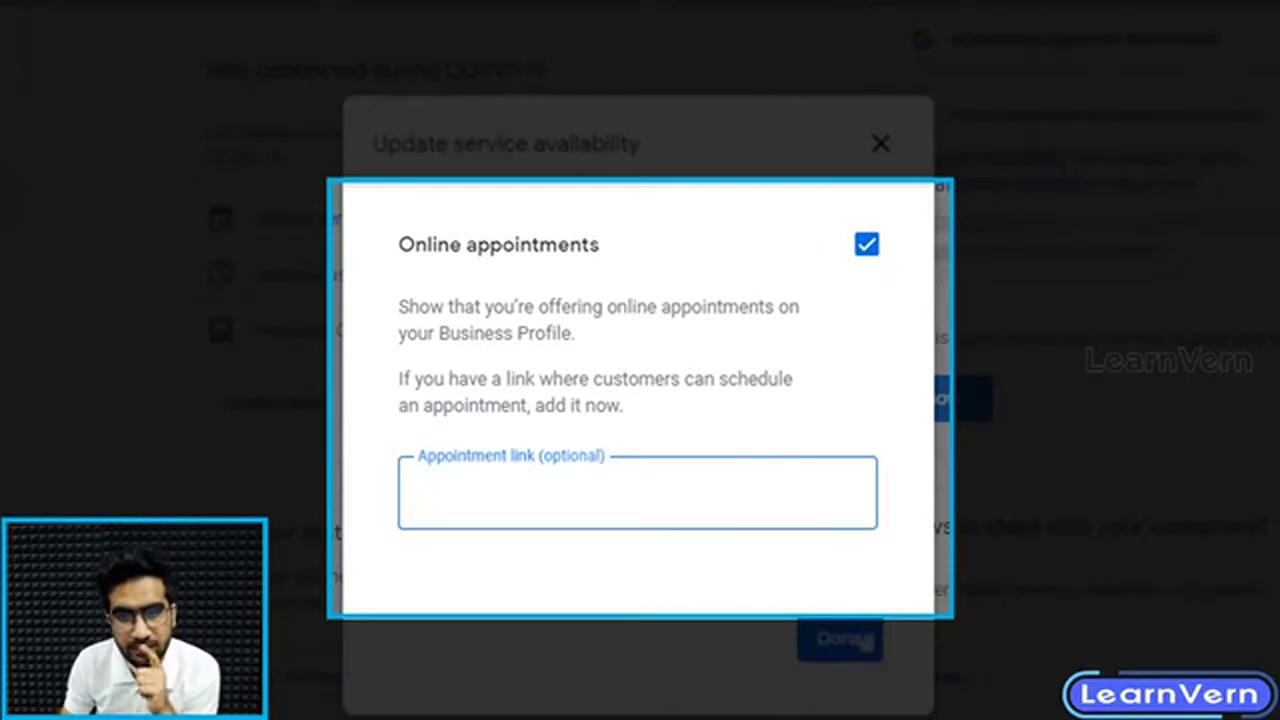
{"action": "left_click", "coordinate": [858, 645]}
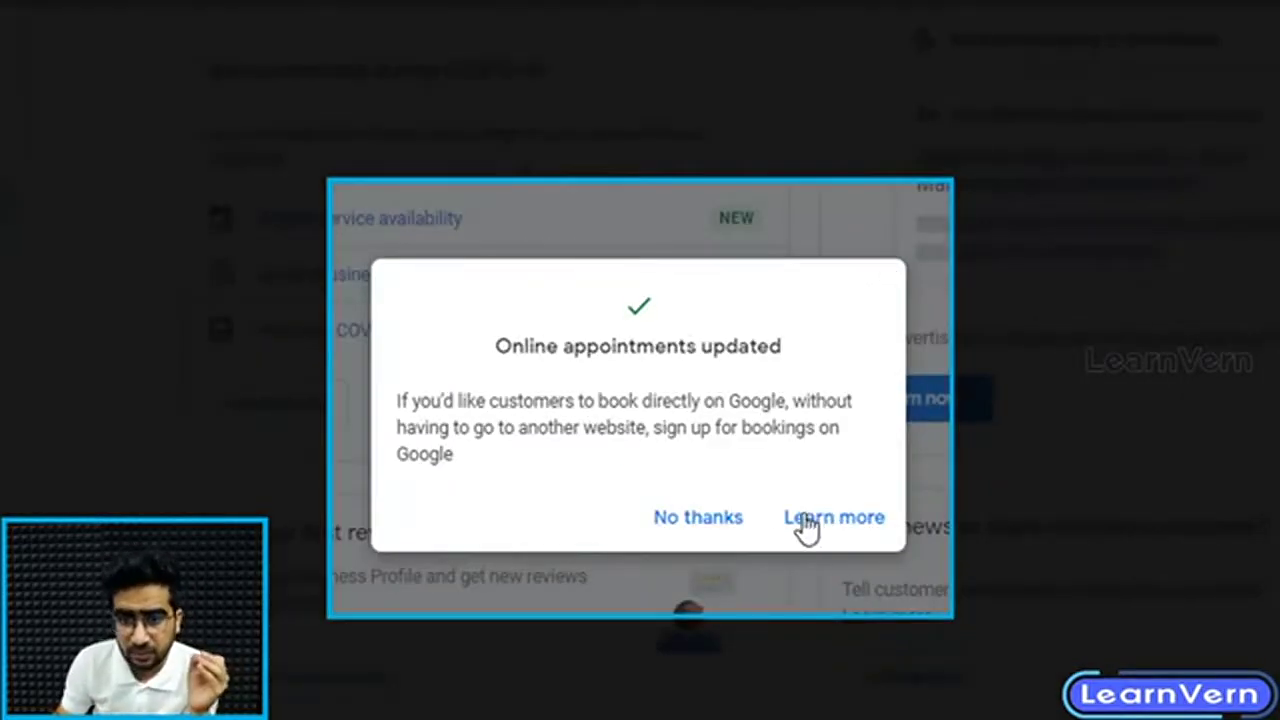
{"action": "left_click", "coordinate": [698, 518]}
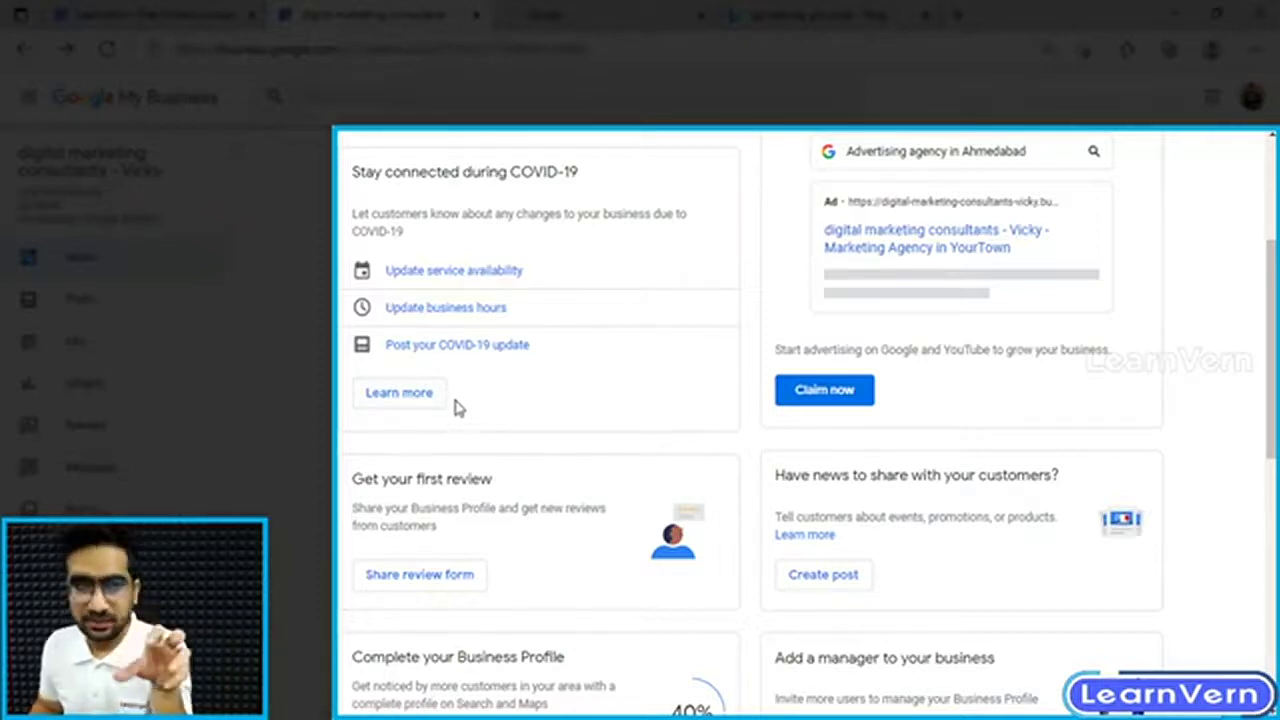
Compare the new business's dashboard cards, including the COVID-19 options, with the Digital Marketer VK Consulting dashboard.
{"action": "scroll", "coordinate": [460, 400], "scroll_direction": "up", "scroll_amount": 3}
{"action": "scroll", "coordinate": [473, 390], "scroll_direction": "down", "scroll_amount": 10}
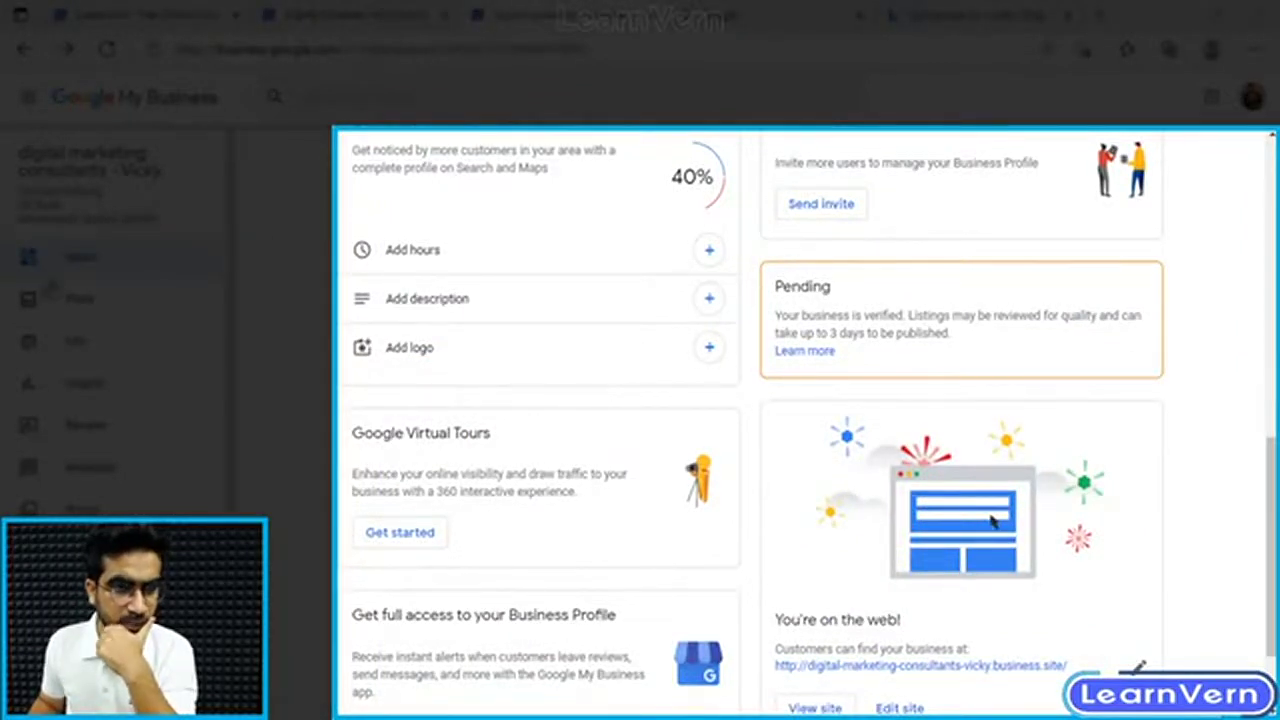
{"action": "scroll", "coordinate": [555, 387], "scroll_direction": "up", "scroll_amount": 5}
{"action": "scroll", "coordinate": [555, 387], "scroll_direction": "down", "scroll_amount": 2}
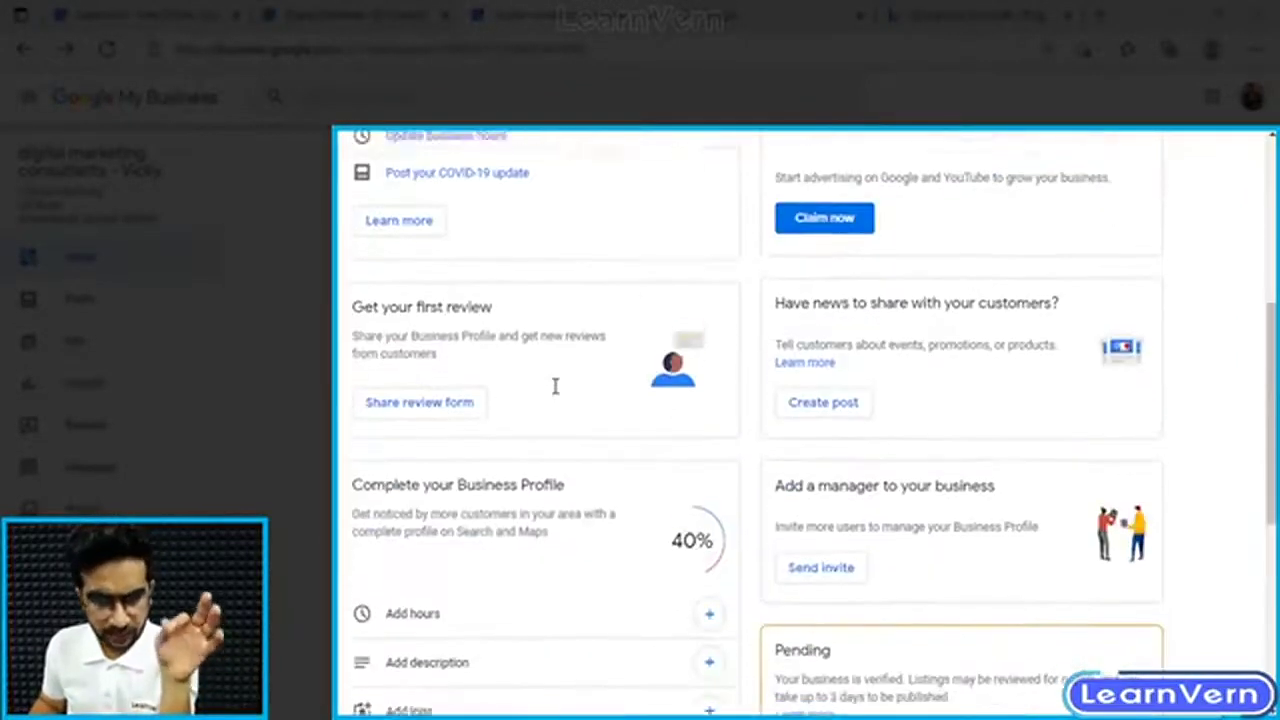
{"action": "scroll", "coordinate": [505, 358], "scroll_direction": "up", "scroll_amount": 2}
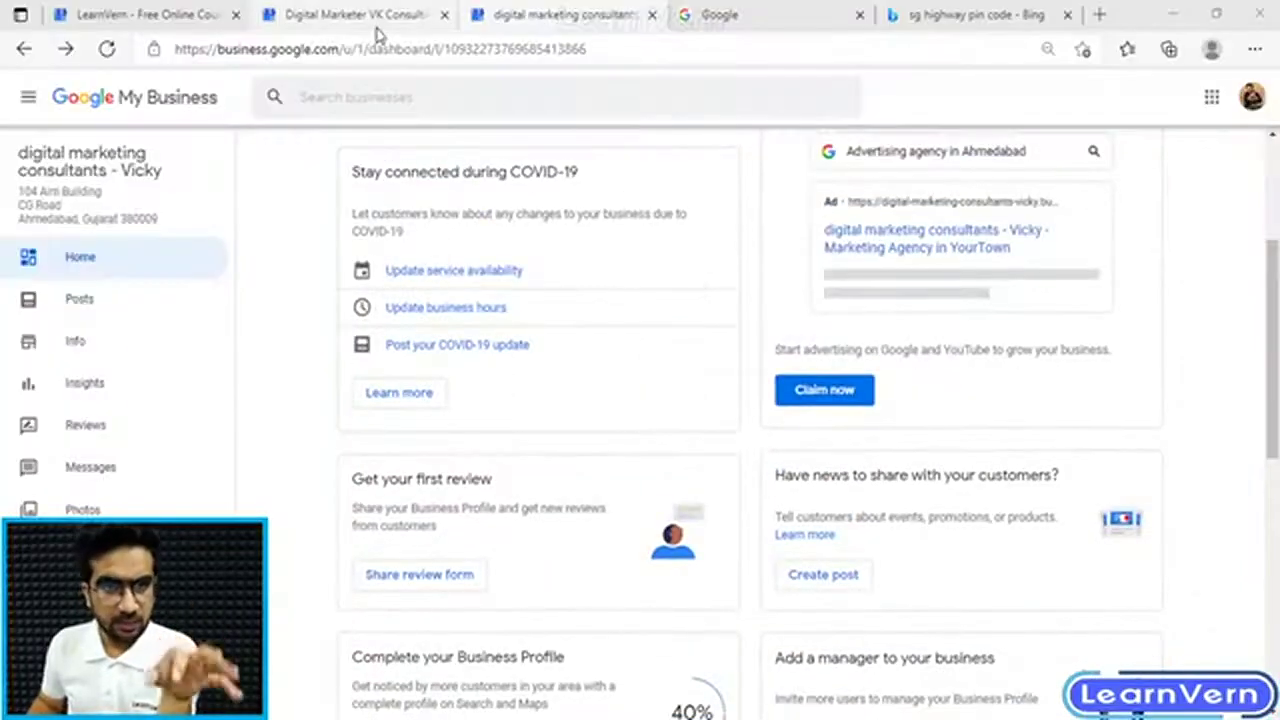
{"action": "left_click", "coordinate": [365, 14]}
{"action": "scroll", "coordinate": [472, 345], "scroll_direction": "up", "scroll_amount": 2}
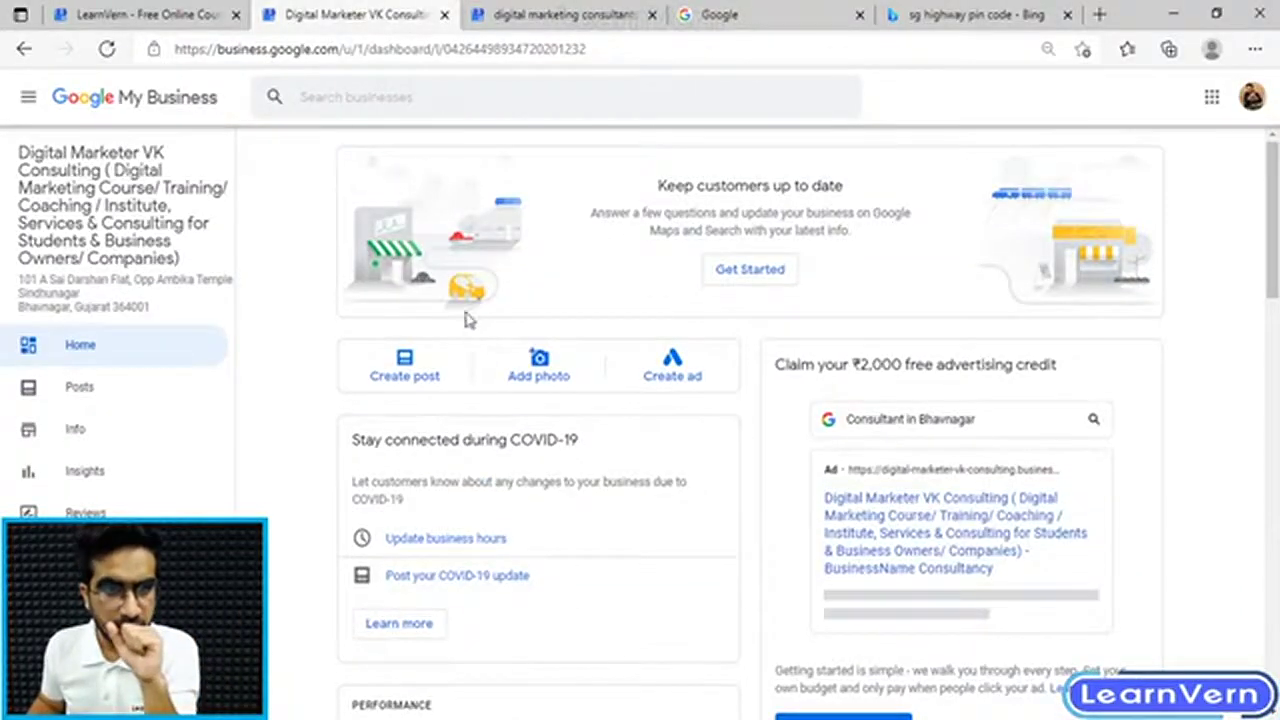
{"action": "scroll", "coordinate": [428, 226], "scroll_direction": "down", "scroll_amount": 1}
{"action": "left_click", "coordinate": [525, 22]}
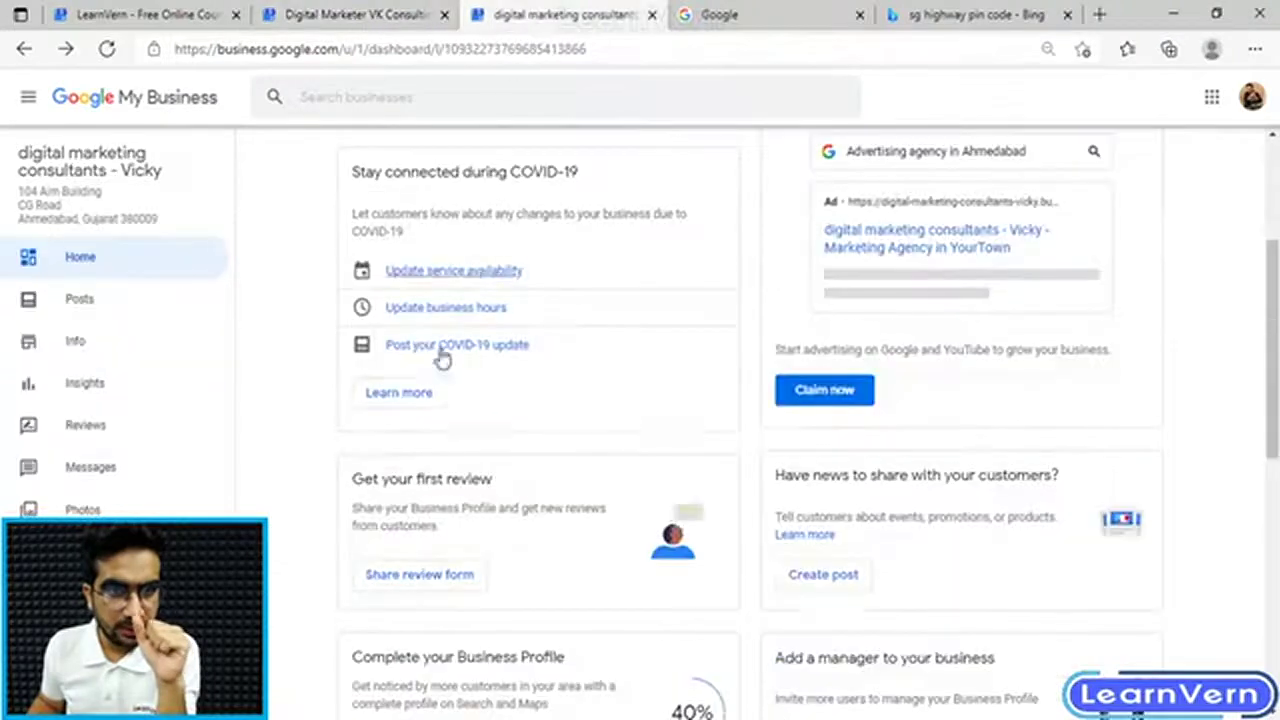
{"action": "scroll", "coordinate": [437, 408], "scroll_direction": "up", "scroll_amount": 3}
{"action": "scroll", "coordinate": [447, 540], "scroll_direction": "down", "scroll_amount": 1}
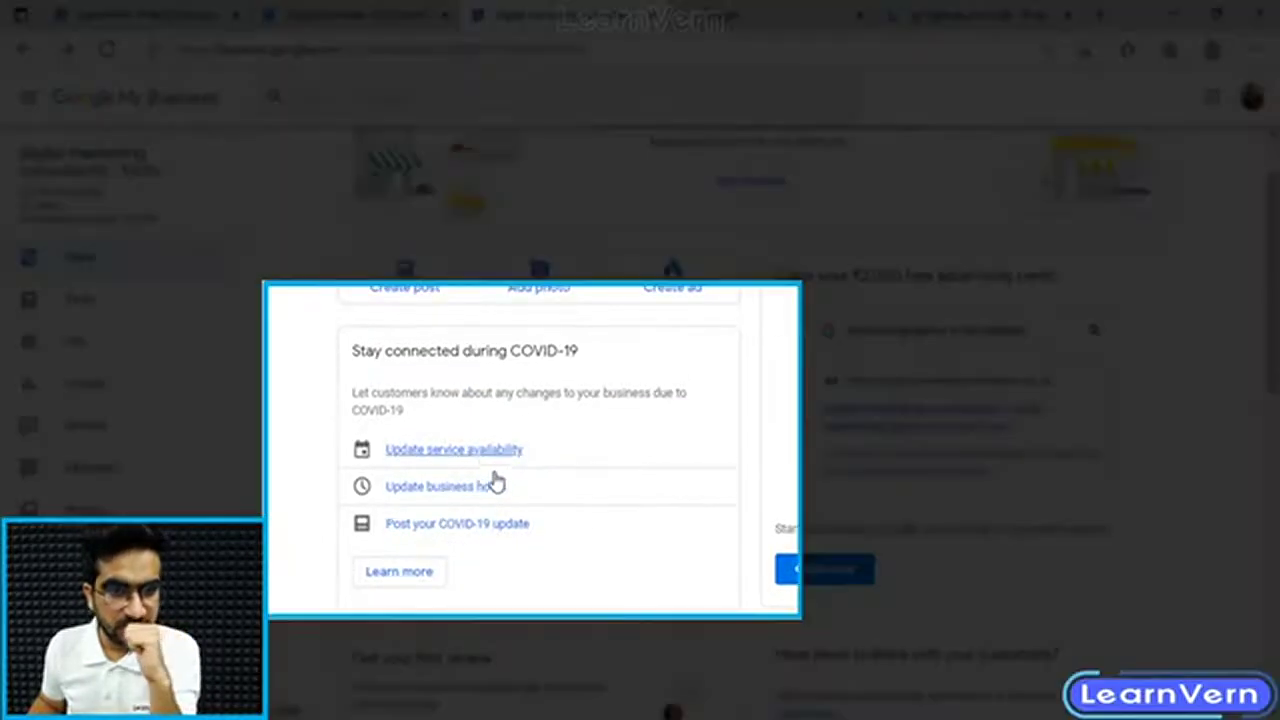
{"action": "left_click", "coordinate": [328, 16]}
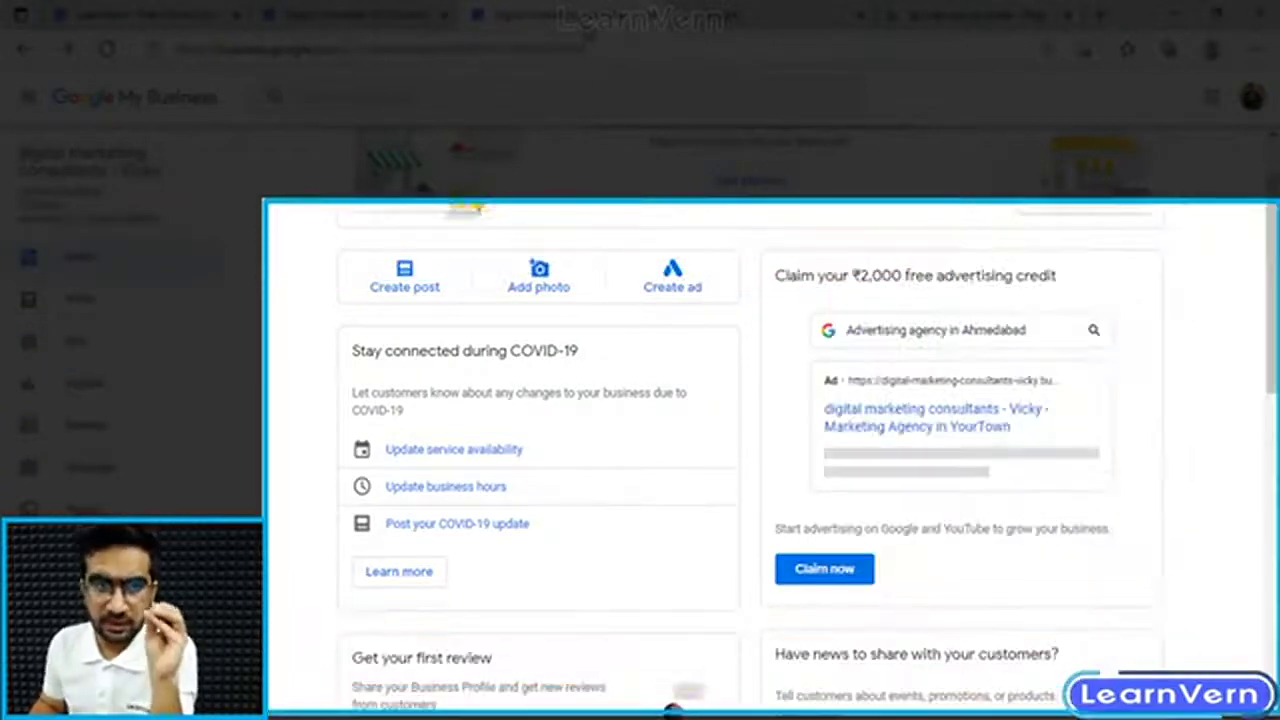
Examine the free advertising credit card, including its sample search query, ad preview and claim link.
{"action": "scroll", "coordinate": [590, 240], "scroll_direction": "down", "scroll_amount": 2}
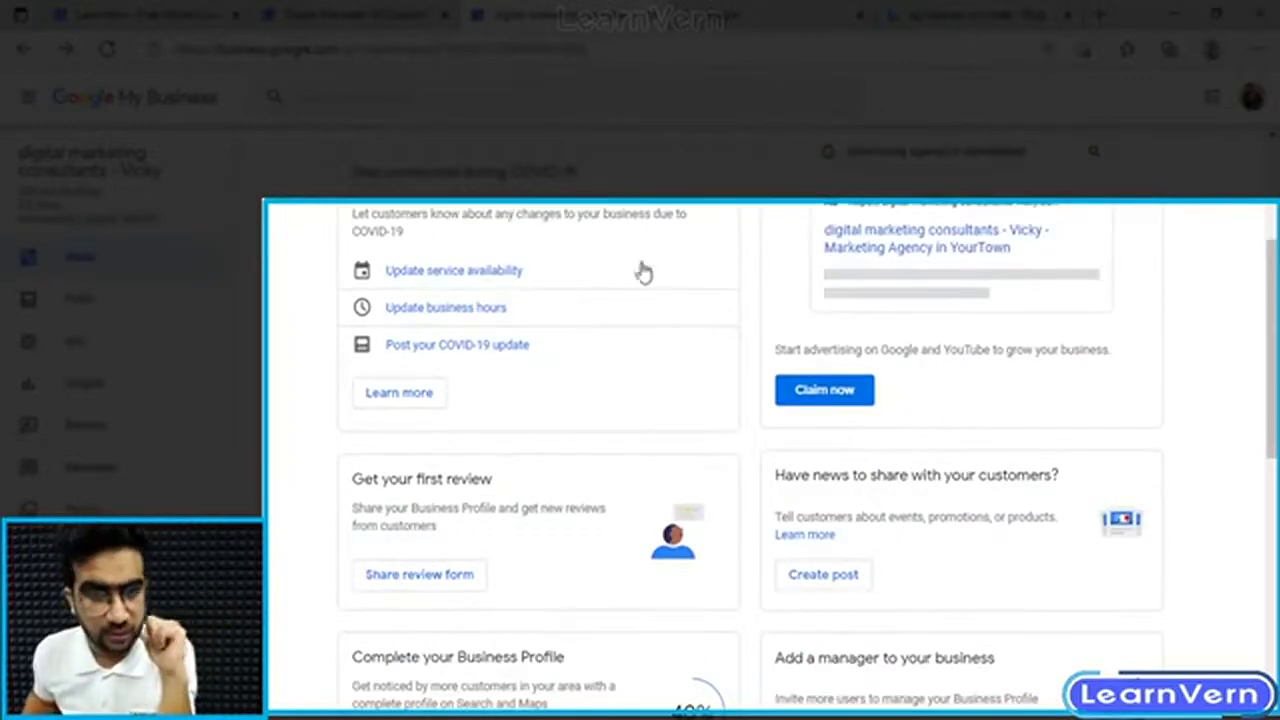
{"action": "scroll", "coordinate": [600, 495], "scroll_direction": "up", "scroll_amount": 3}
{"action": "scroll", "coordinate": [629, 534], "scroll_direction": "down", "scroll_amount": 2}
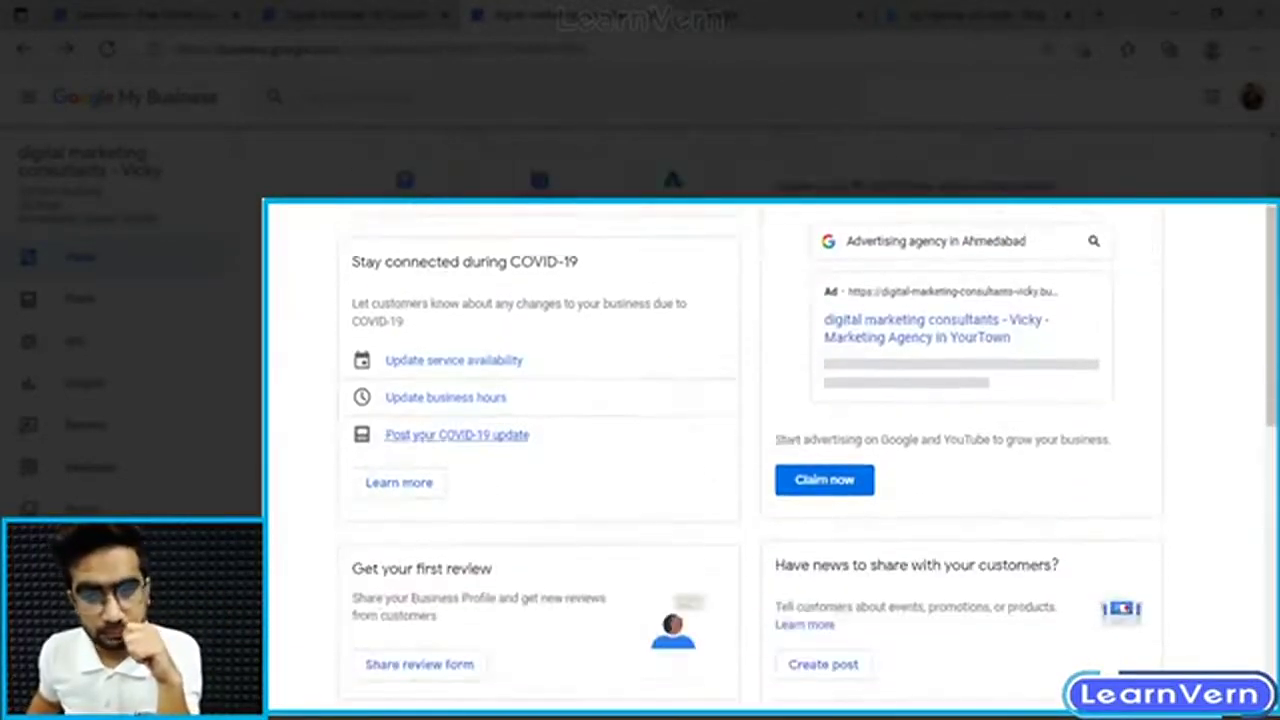
{"action": "triple_click", "coordinate": [903, 183]}
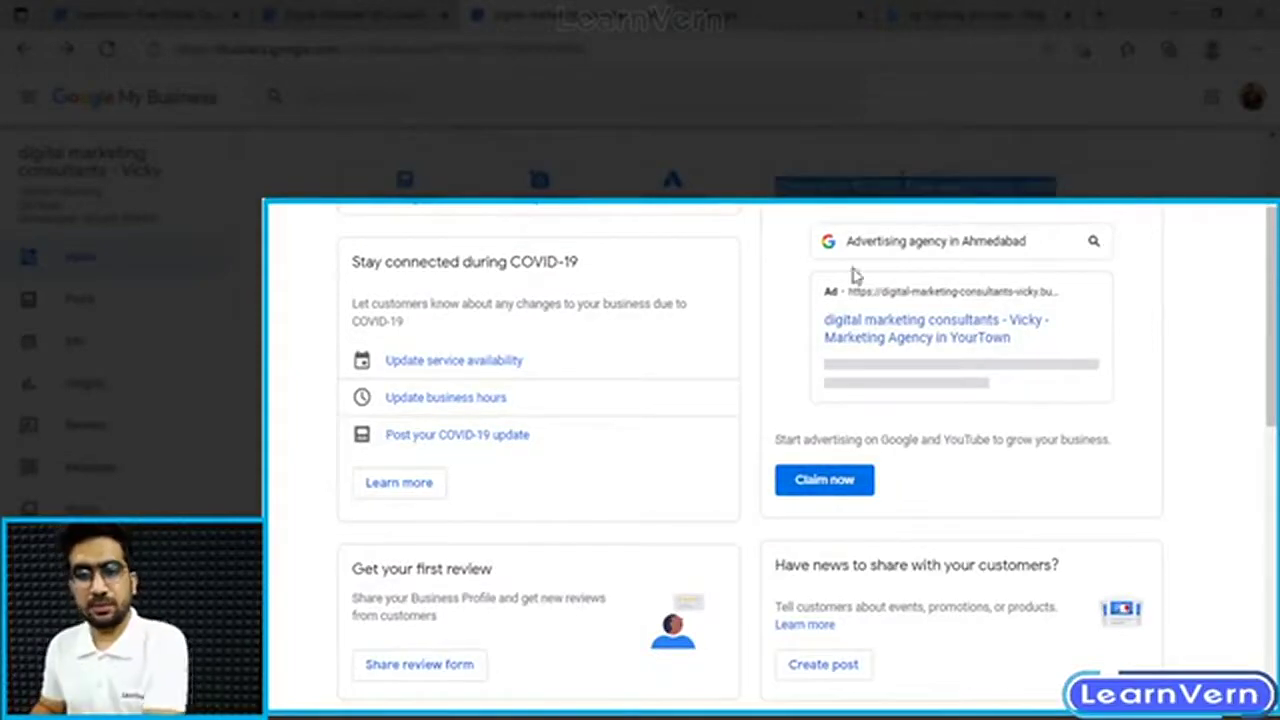
{"action": "left_click_drag", "start_coordinate": [868, 248], "coordinate": [900, 323]}
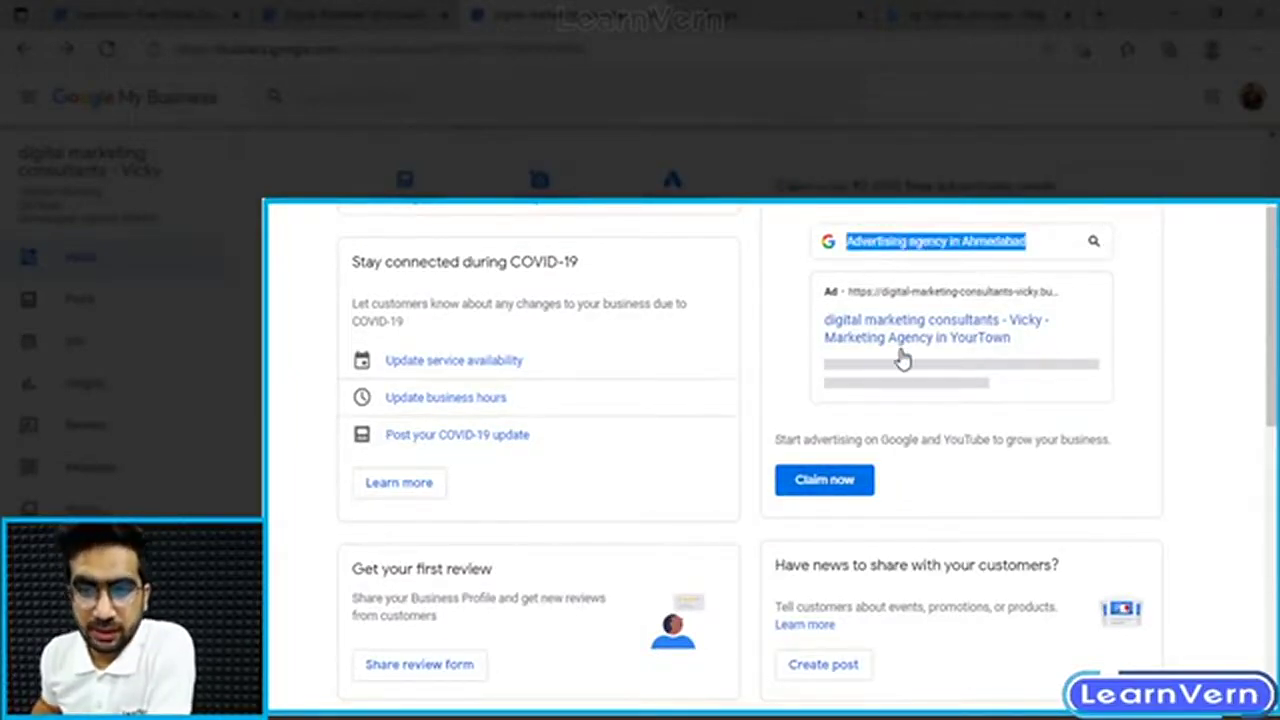
{"action": "right_click", "coordinate": [828, 482]}
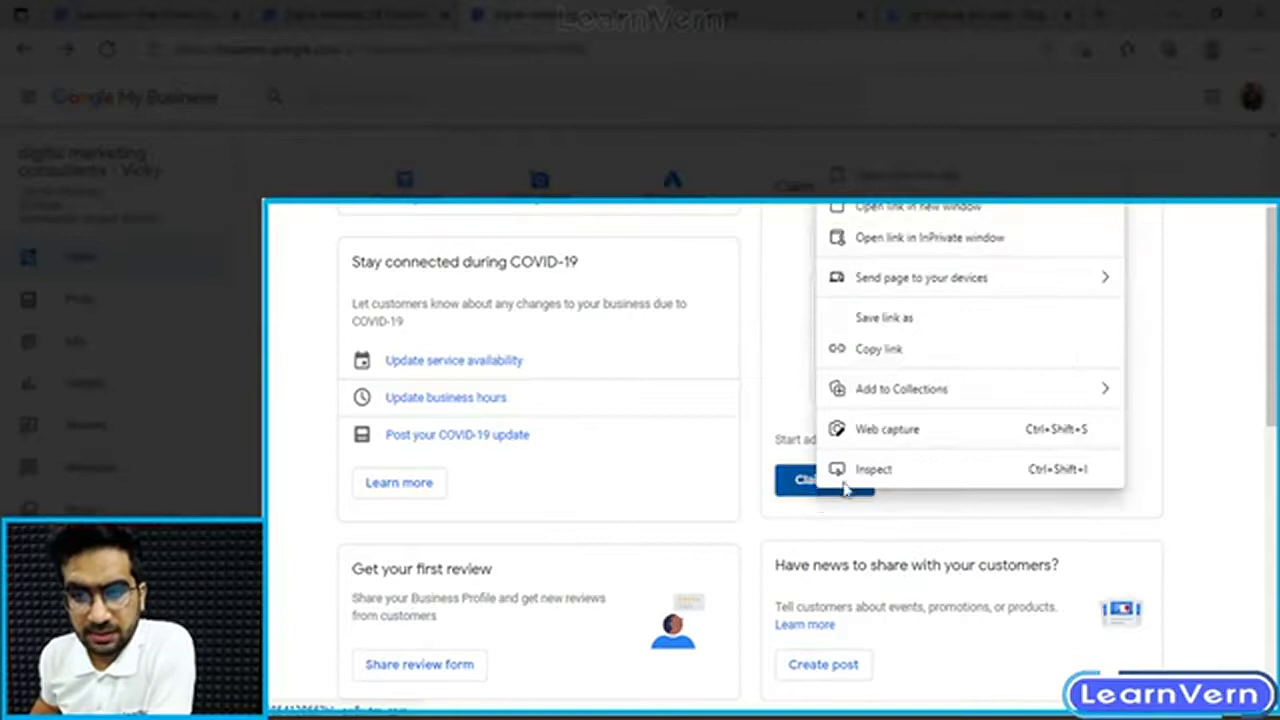
{"action": "left_click", "coordinate": [1199, 539]}
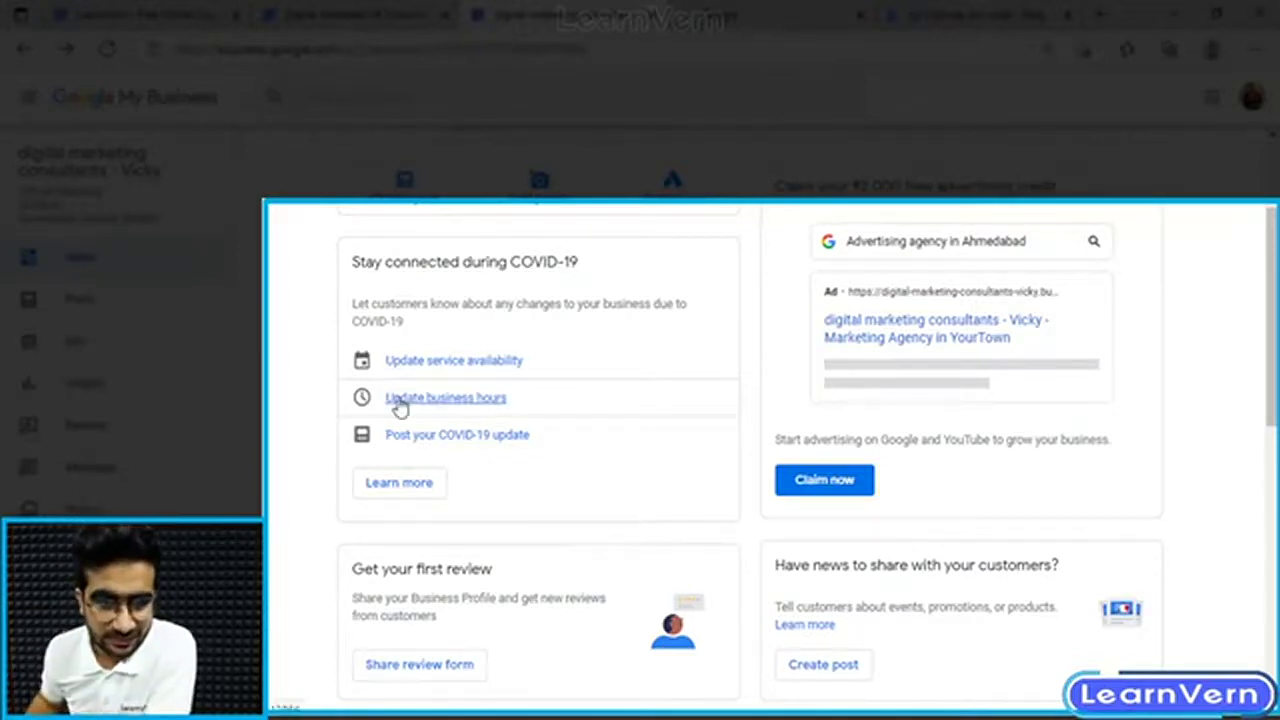
Open the business hours update from the COVID-19 card and choose the Google account that manages the business.
{"action": "scroll", "coordinate": [410, 370], "scroll_direction": "down", "scroll_amount": 2}
{"action": "scroll", "coordinate": [440, 300], "scroll_direction": "up", "scroll_amount": 1}
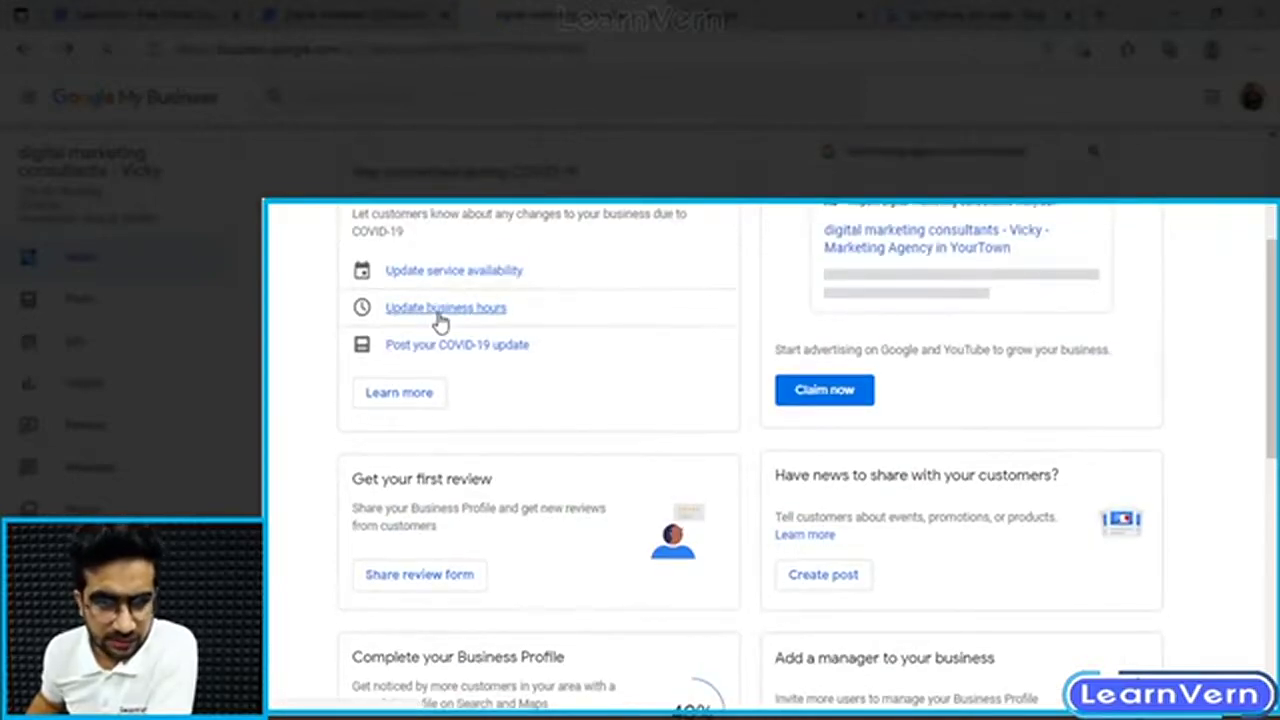
{"action": "left_click", "coordinate": [440, 318]}
{"action": "scroll", "coordinate": [497, 360], "scroll_direction": "down", "scroll_amount": 3}
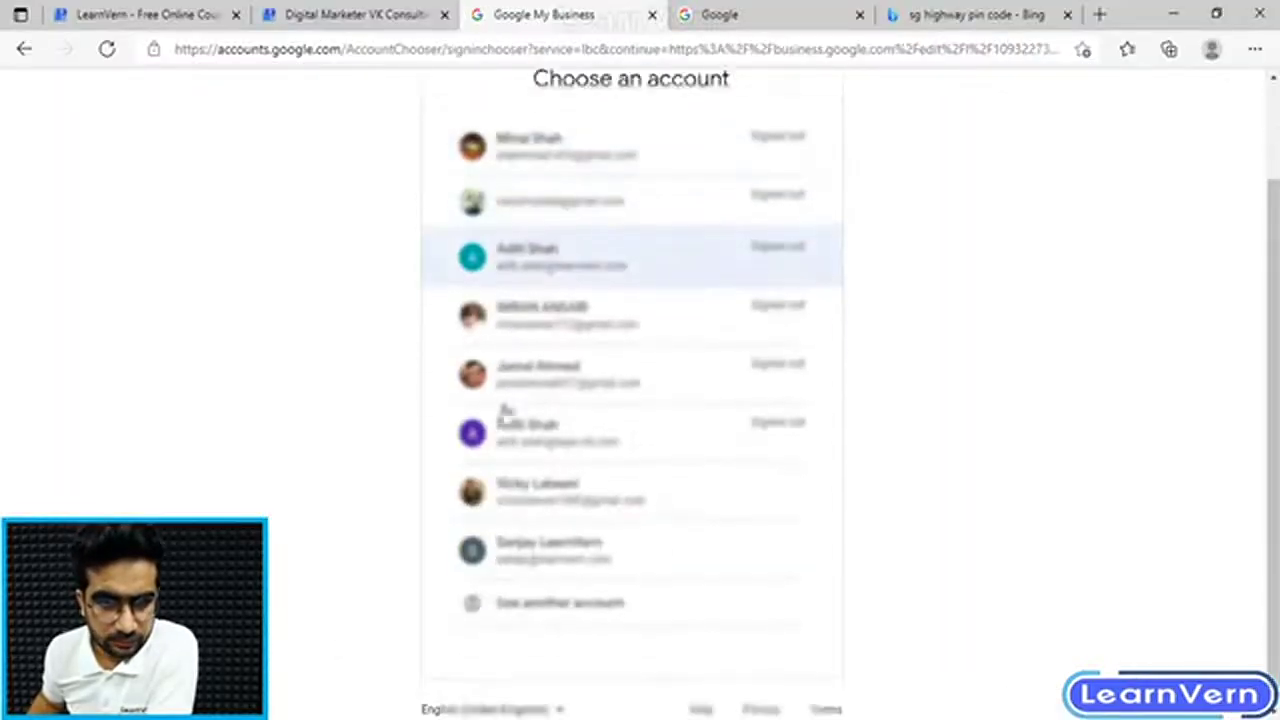
{"action": "left_click", "coordinate": [544, 466]}
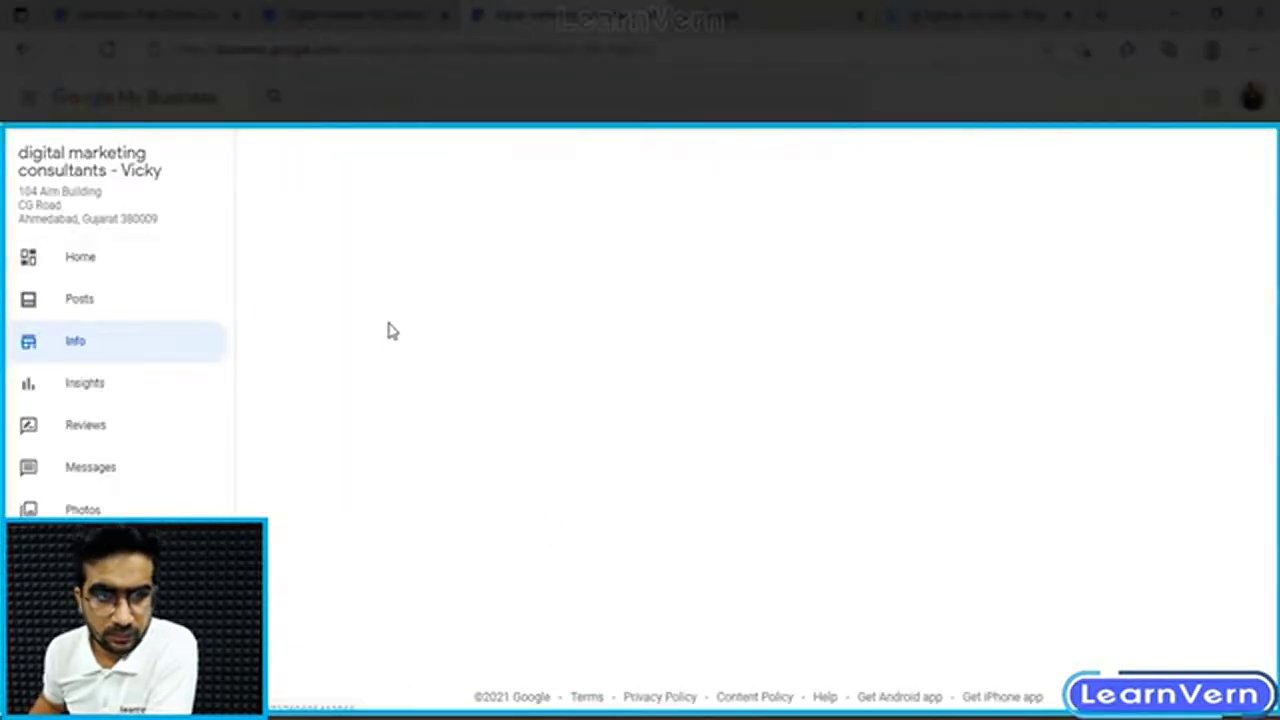
Review the business information and copy the full website address from the profile's website field.
{"action": "scroll", "coordinate": [514, 430], "scroll_direction": "down", "scroll_amount": 3}
{"action": "scroll", "coordinate": [520, 433], "scroll_direction": "up", "scroll_amount": 3}
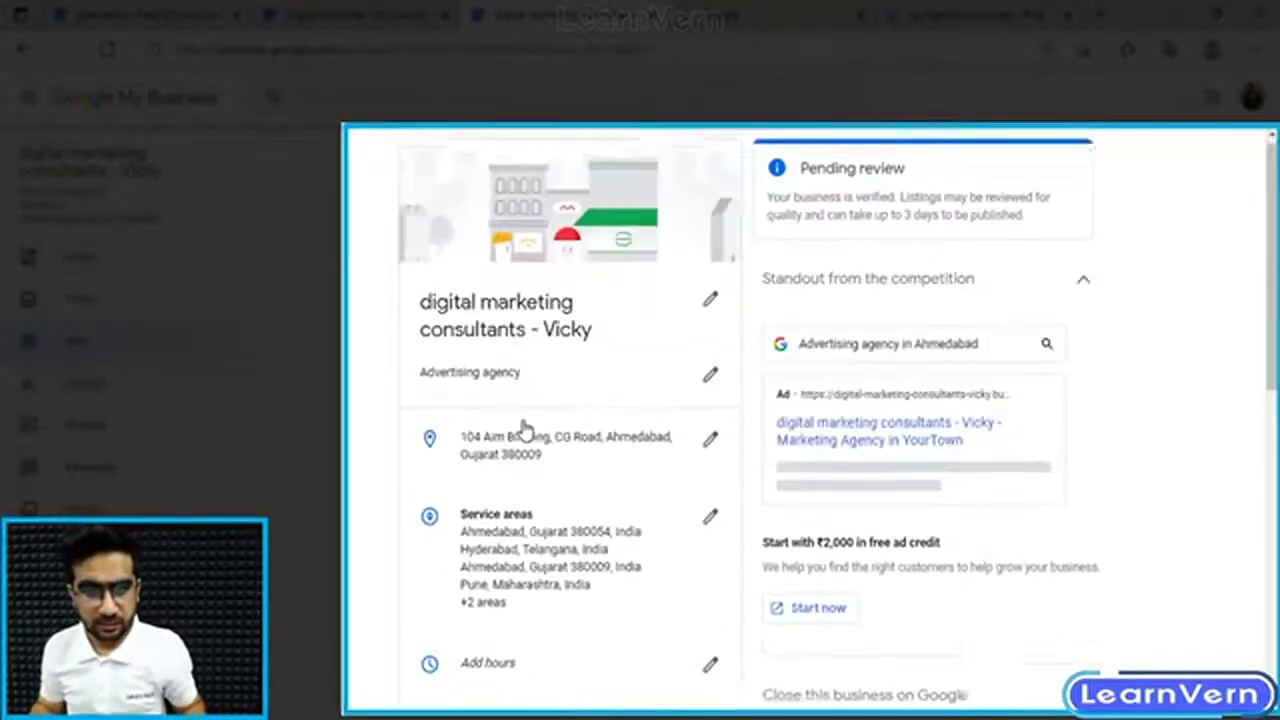
{"action": "scroll", "coordinate": [522, 430], "scroll_direction": "down", "scroll_amount": 5}
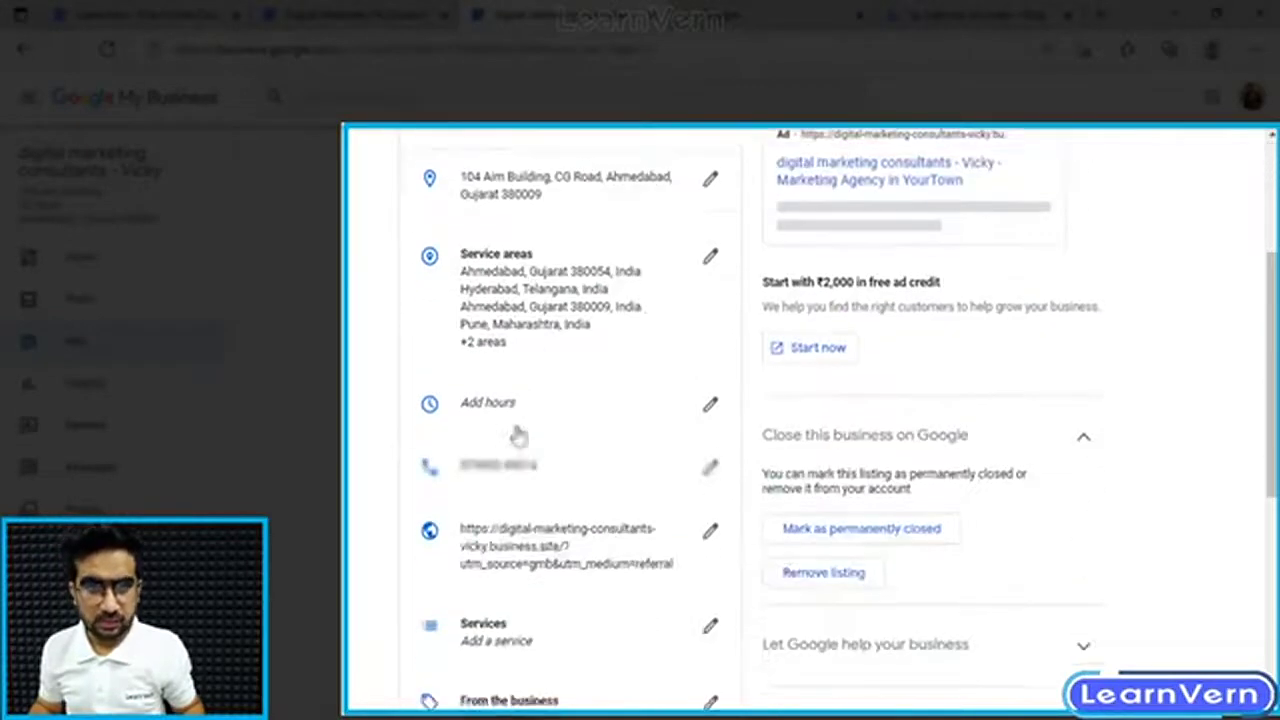
{"action": "left_click", "coordinate": [516, 290]}
{"action": "triple_click", "coordinate": [591, 354]}
{"action": "right_click", "coordinate": [592, 355]}
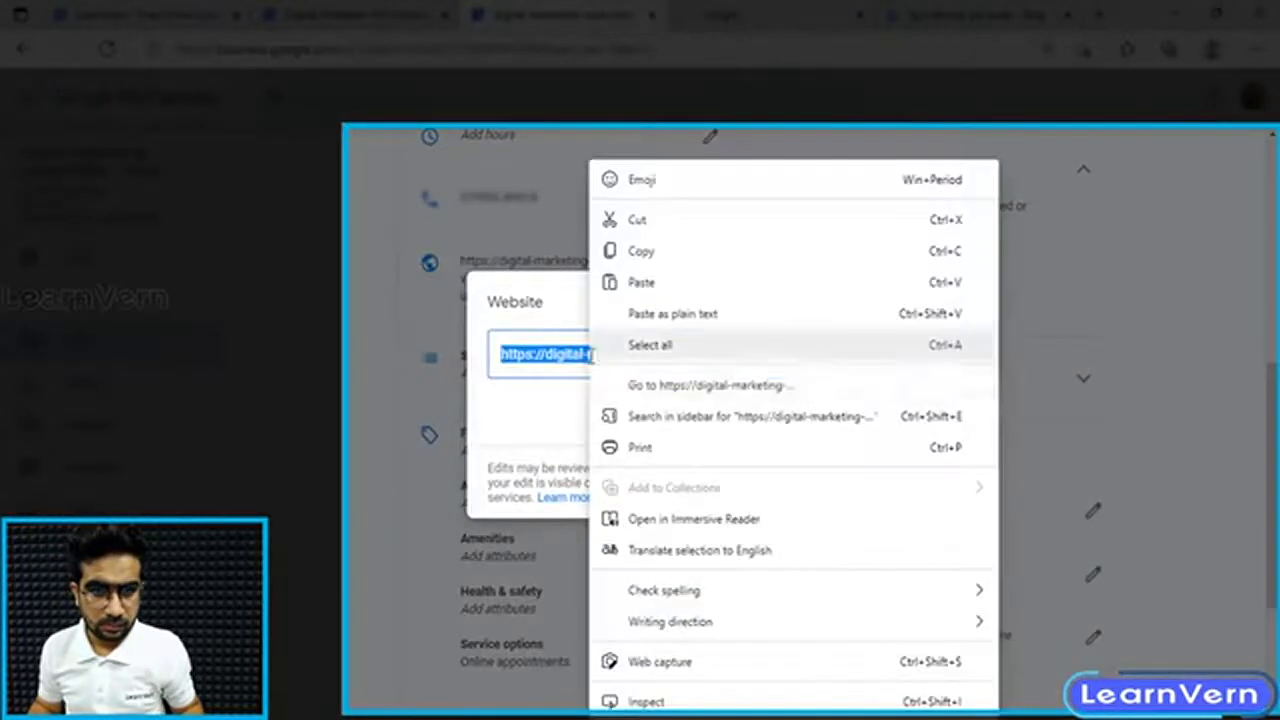
{"action": "left_click", "coordinate": [669, 256]}
Open the copied website address in the Google tab, review the site's contact and address sections, close it, and return to the business profile.
{"action": "left_click", "coordinate": [702, 14]}
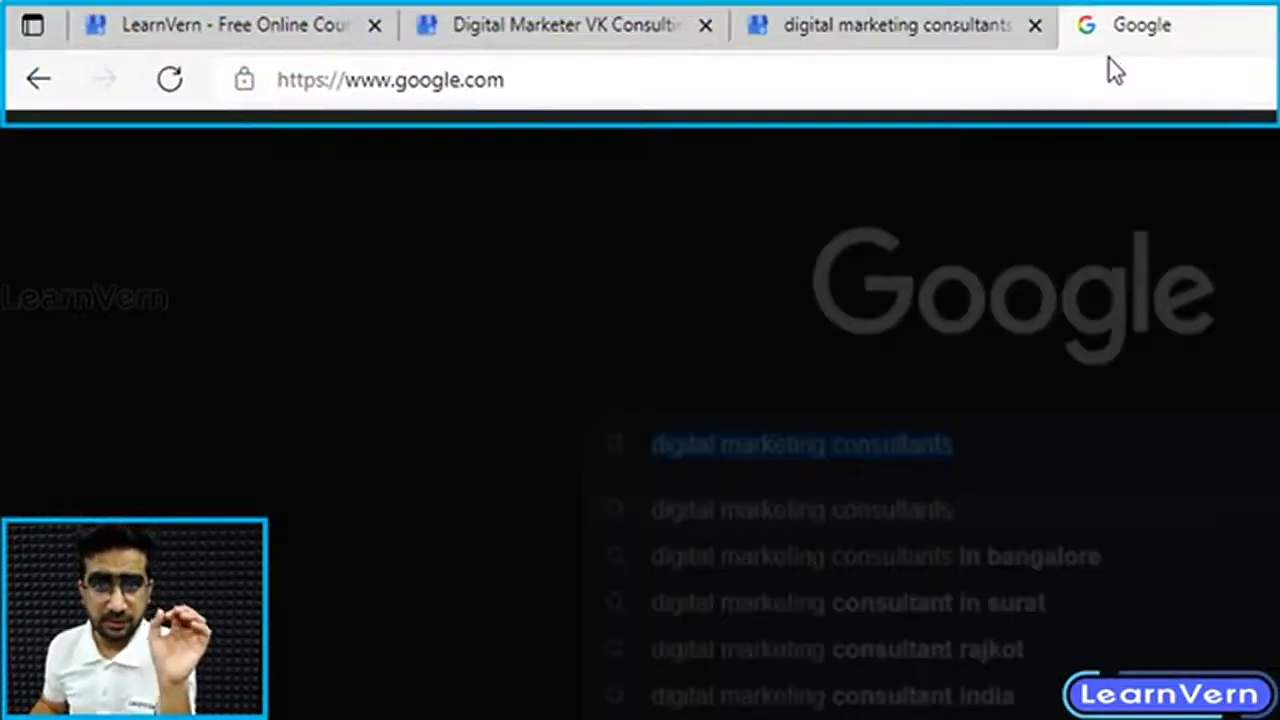
{"action": "left_click", "coordinate": [692, 55]}
{"action": "type", "text": "https://digital-marketing-consultants-vicky.business.site/?utm_source=gmb&utm_medium=referral"}
{"action": "key", "text": "Return"}
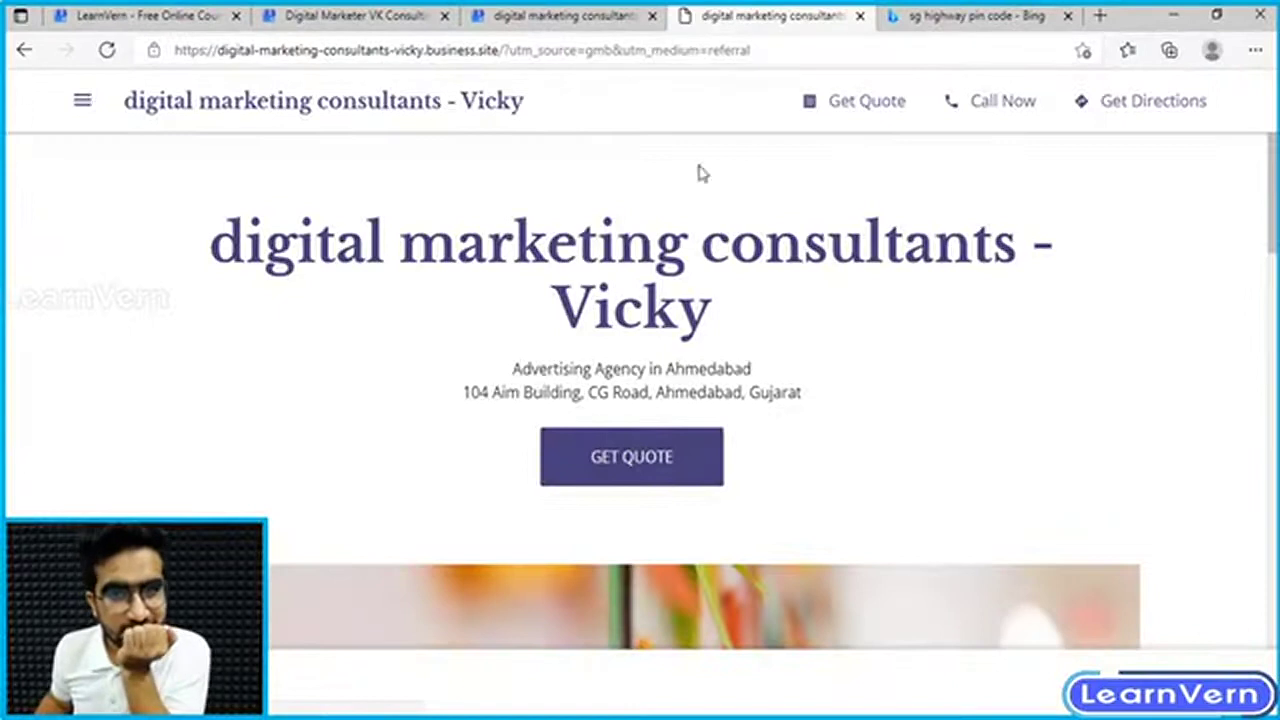
{"action": "scroll", "coordinate": [743, 265], "scroll_direction": "down", "scroll_amount": 10}
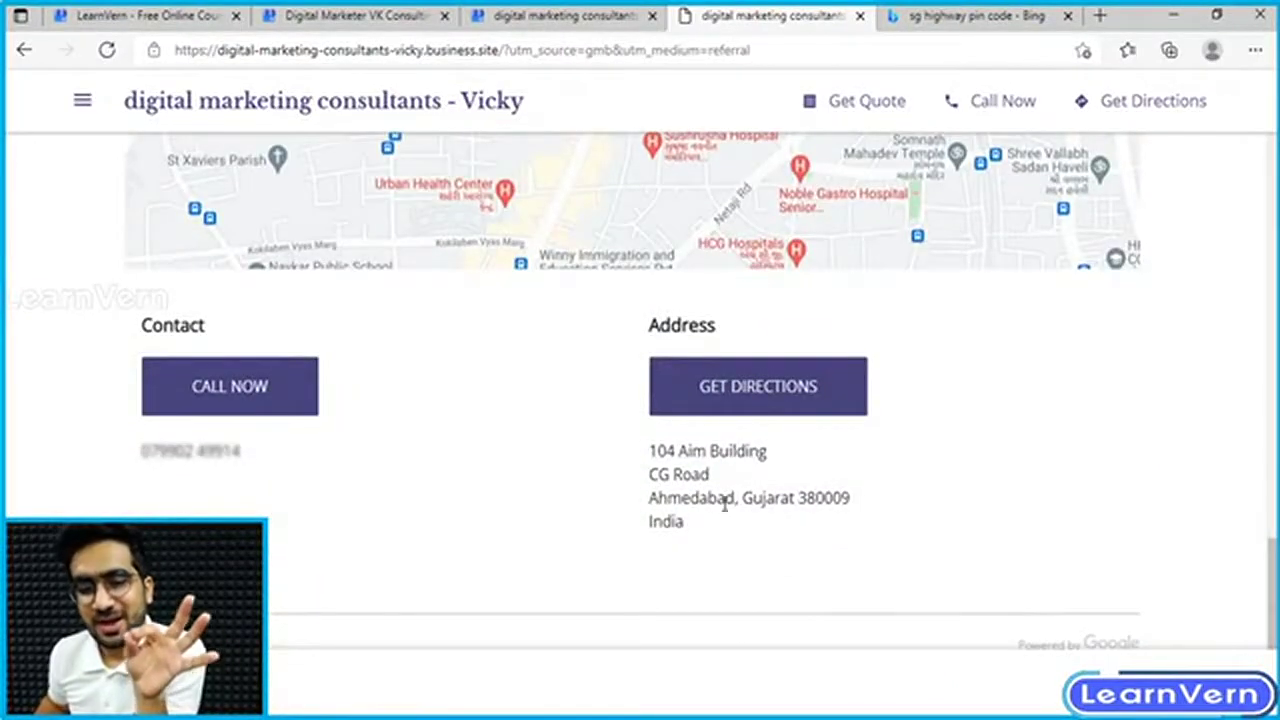
{"action": "double_click", "coordinate": [724, 505]}
{"action": "scroll", "coordinate": [237, 447], "scroll_direction": "up", "scroll_amount": 6}
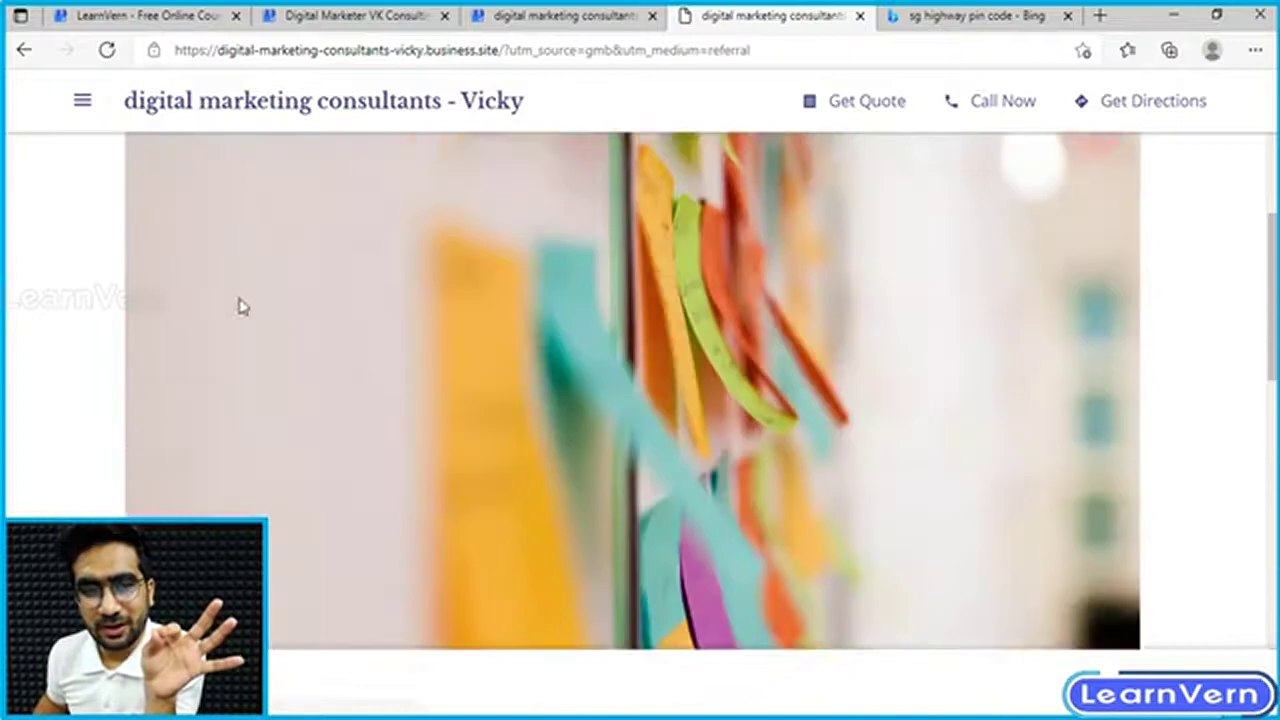
{"action": "left_click", "coordinate": [859, 16]}
{"action": "left_click", "coordinate": [603, 12]}
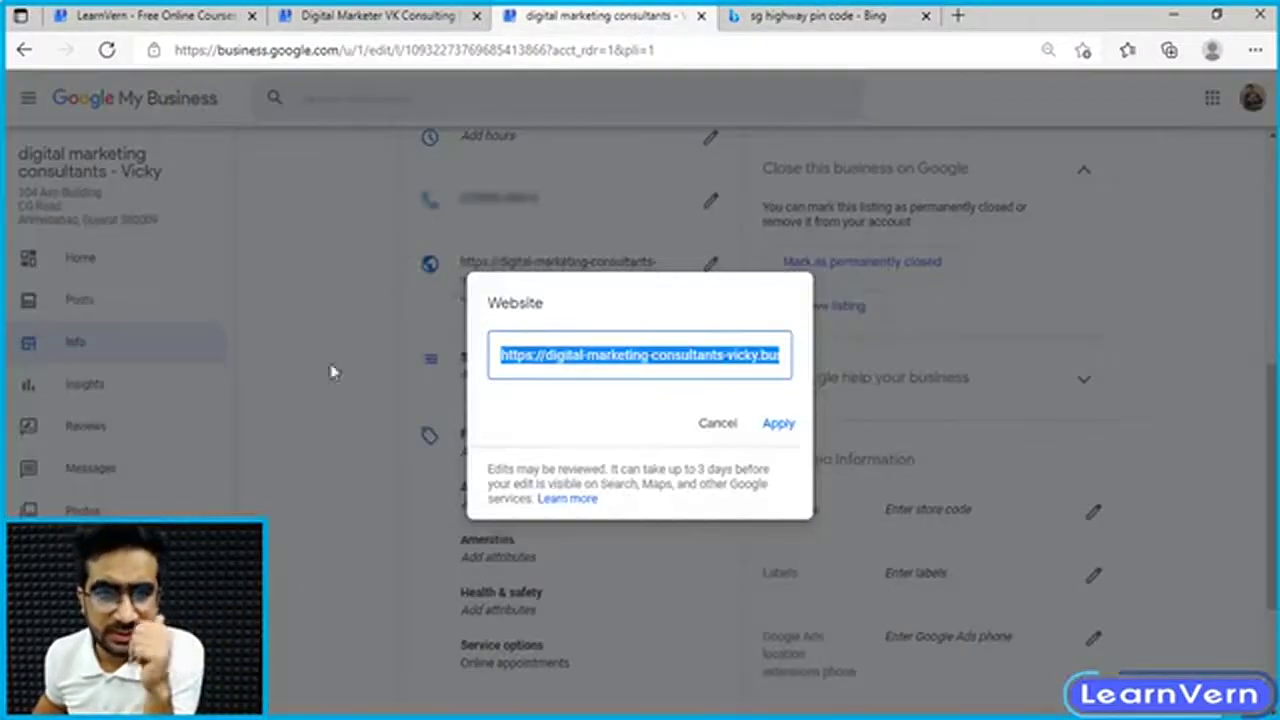
Leave the website field and open the list of services offered for the Advertising agency category.
{"action": "left_click", "coordinate": [717, 423]}
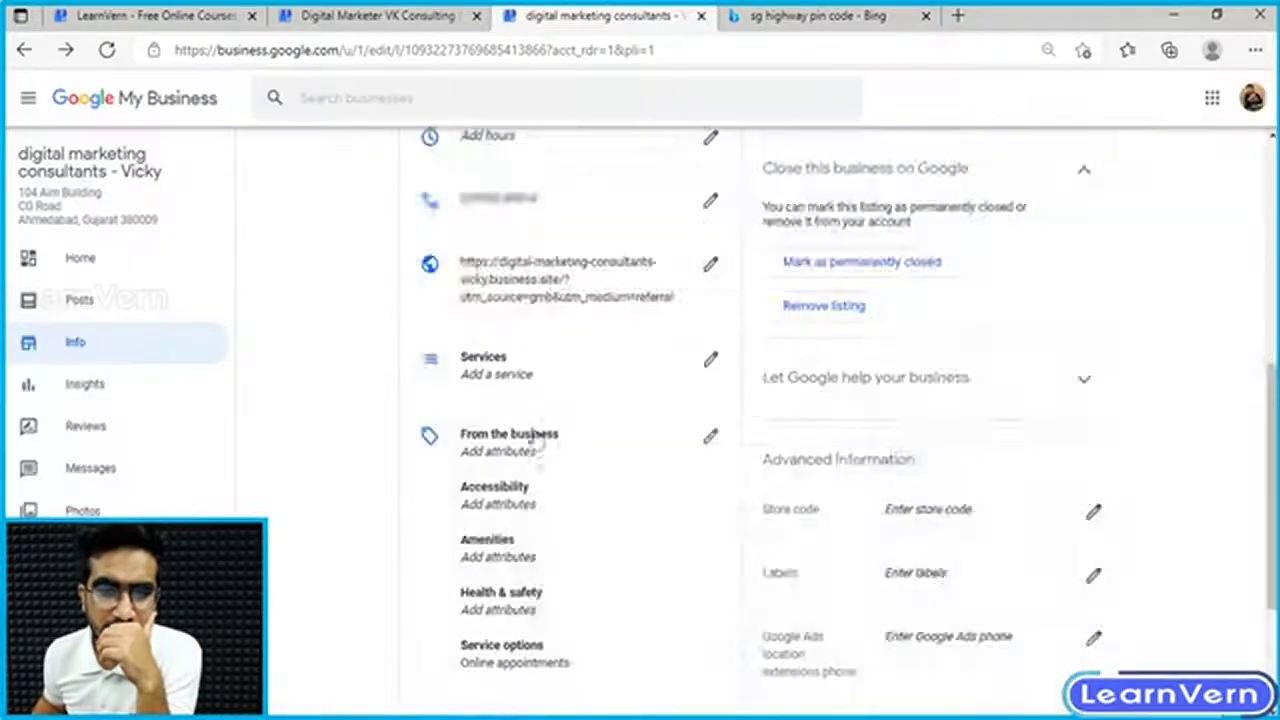
{"action": "scroll", "coordinate": [543, 434], "scroll_direction": "down", "scroll_amount": 2}
{"action": "left_click", "coordinate": [507, 200]}
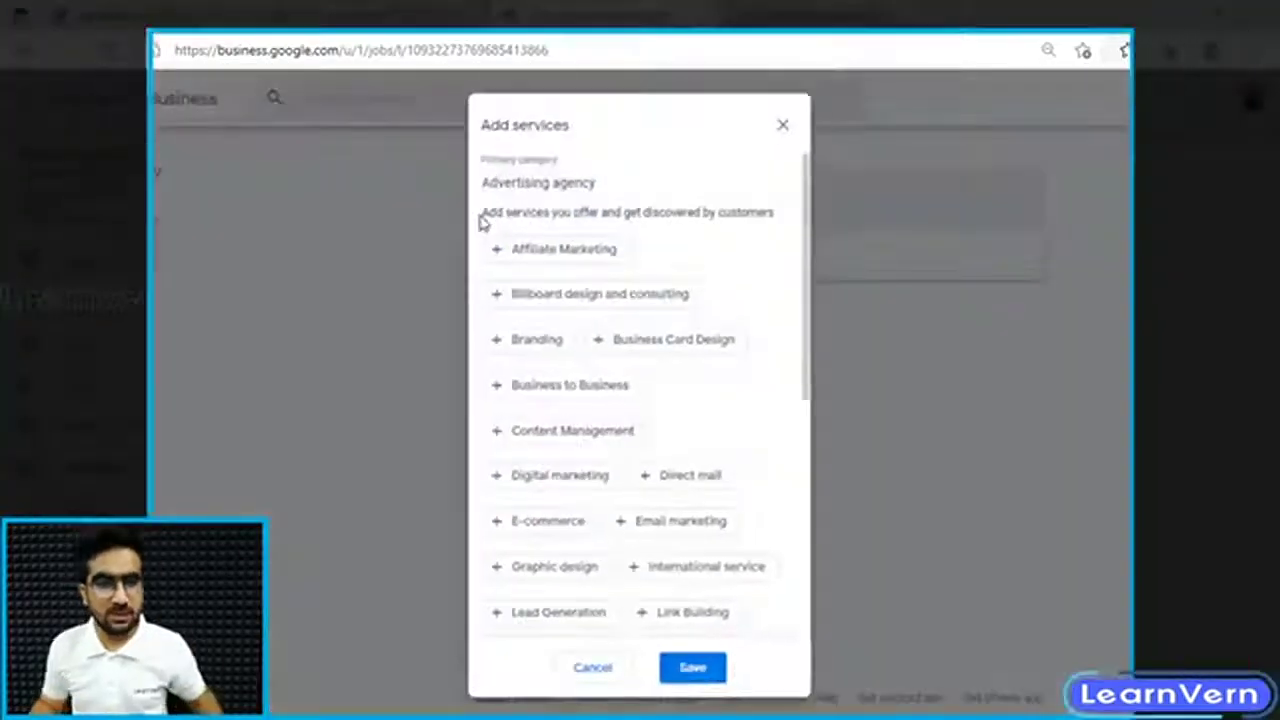
{"action": "scroll", "coordinate": [602, 316], "scroll_direction": "down", "scroll_amount": 1}
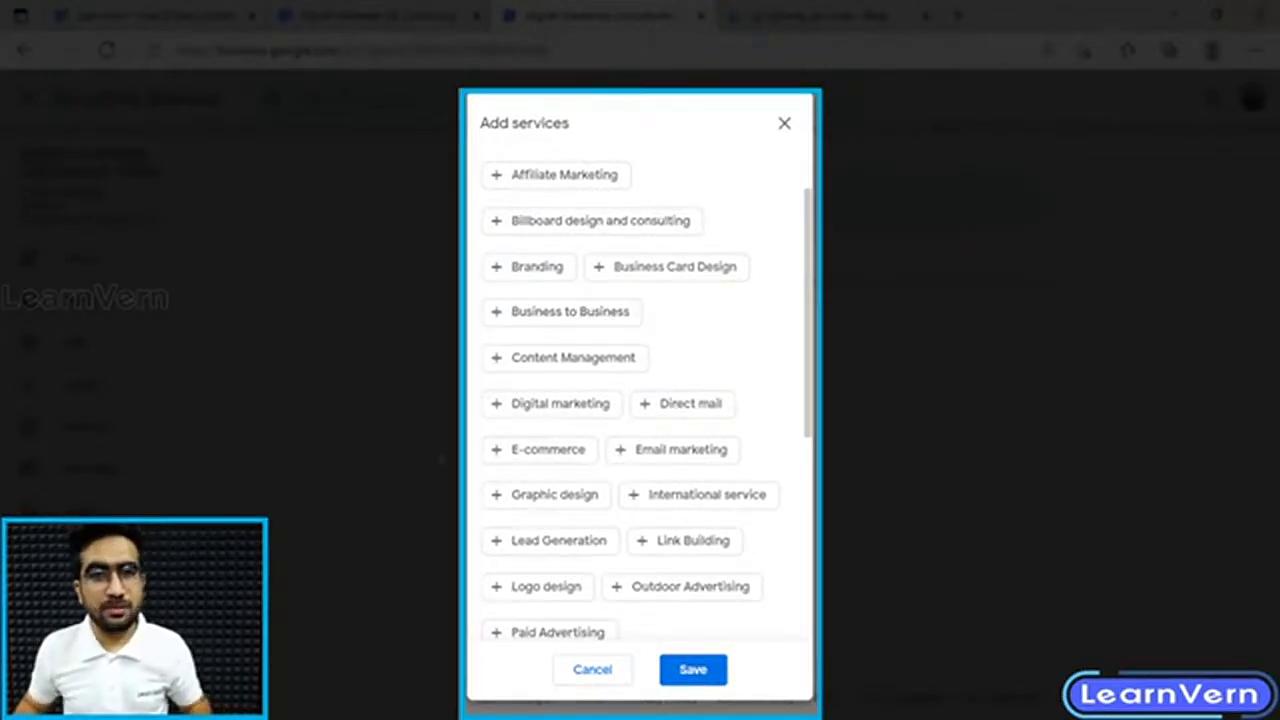
Select the services Affiliate Marketing, Billboard design and consulting, Branding, Business Card Design, Business to Business and Content Management.
{"action": "left_click", "coordinate": [572, 180]}
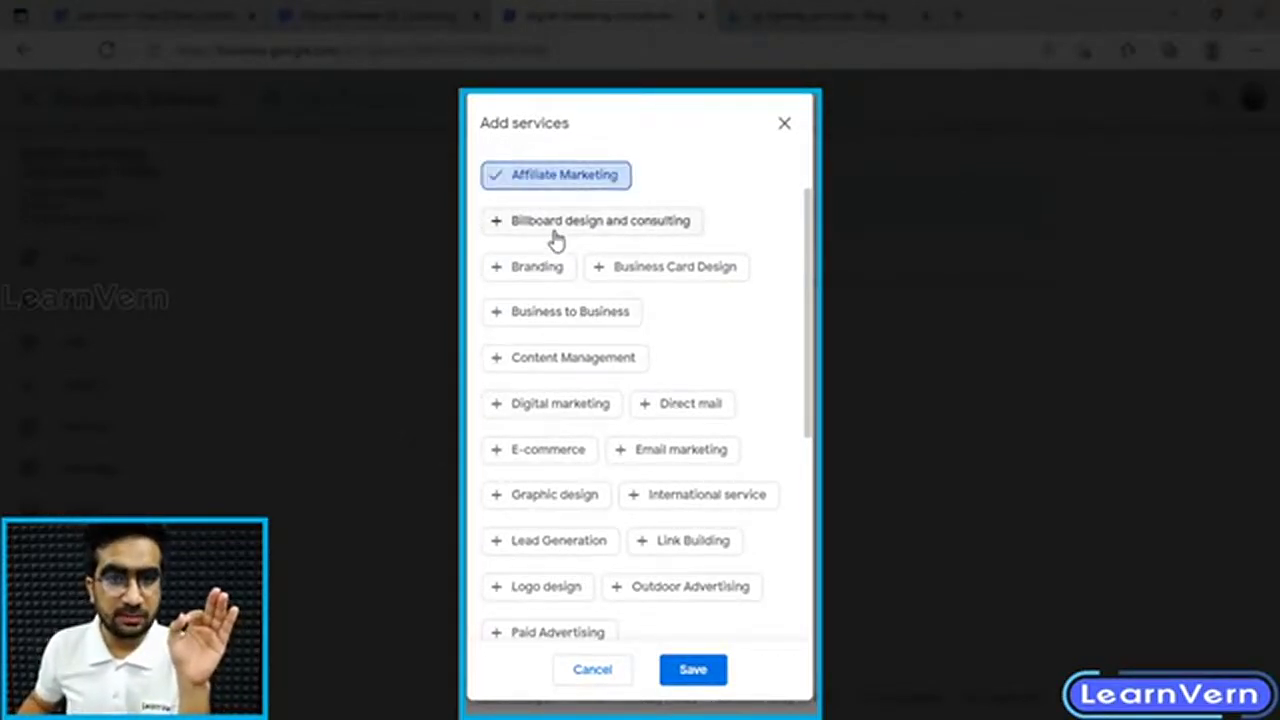
{"action": "left_click", "coordinate": [552, 224]}
{"action": "left_click", "coordinate": [535, 275]}
{"action": "left_click", "coordinate": [624, 272]}
{"action": "left_click", "coordinate": [571, 315]}
{"action": "left_click", "coordinate": [571, 362]}
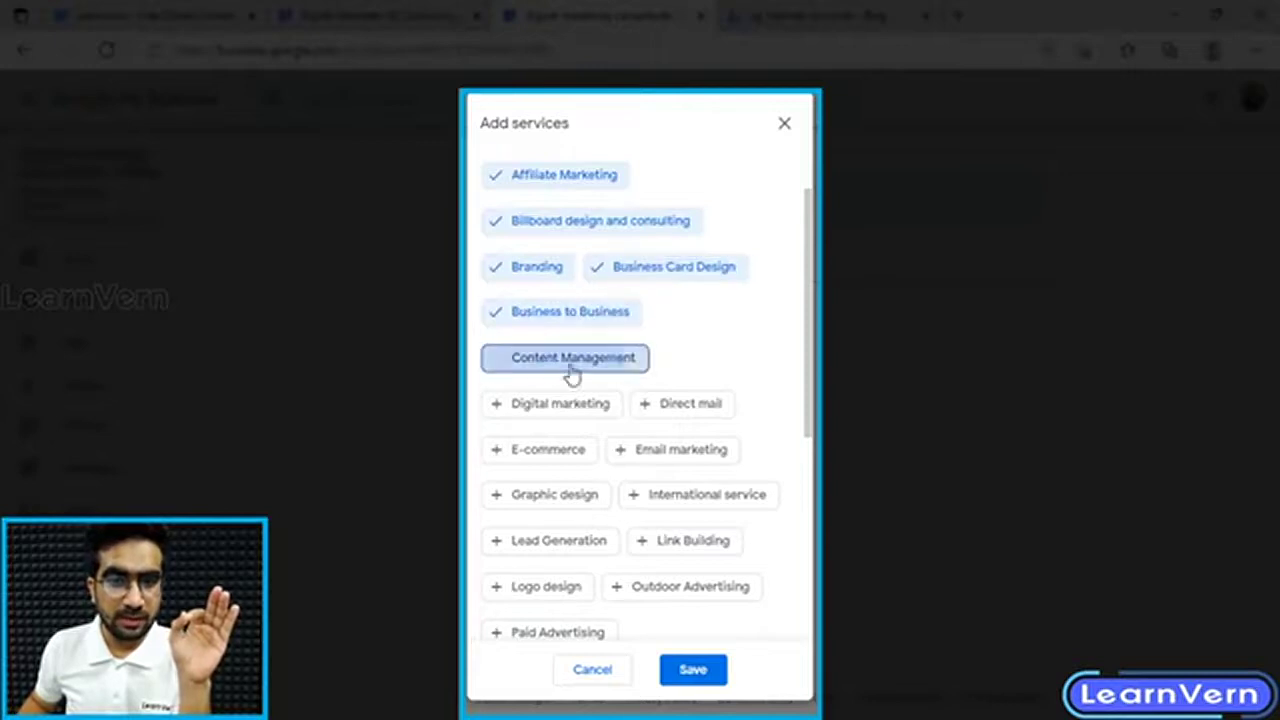
Select Digital marketing, Direct mail, E-commerce, Email marketing, Graphic design, International service, Lead Generation and Link Building as offered services.
{"action": "left_click", "coordinate": [543, 416]}
{"action": "left_click", "coordinate": [686, 420]}
{"action": "left_click", "coordinate": [556, 458]}
{"action": "left_click", "coordinate": [666, 451]}
{"action": "left_click", "coordinate": [530, 505]}
{"action": "left_click", "coordinate": [700, 500]}
{"action": "left_click", "coordinate": [565, 545]}
{"action": "left_click", "coordinate": [686, 545]}
{"action": "left_click", "coordinate": [688, 498]}
{"action": "left_click", "coordinate": [689, 494]}
Add Logo design, Outdoor Advertising, Paid Advertising, Pay-per-click consulting, Print ads and Social media marketing to the selected services.
{"action": "scroll", "coordinate": [545, 534], "scroll_direction": "down", "scroll_amount": 2}
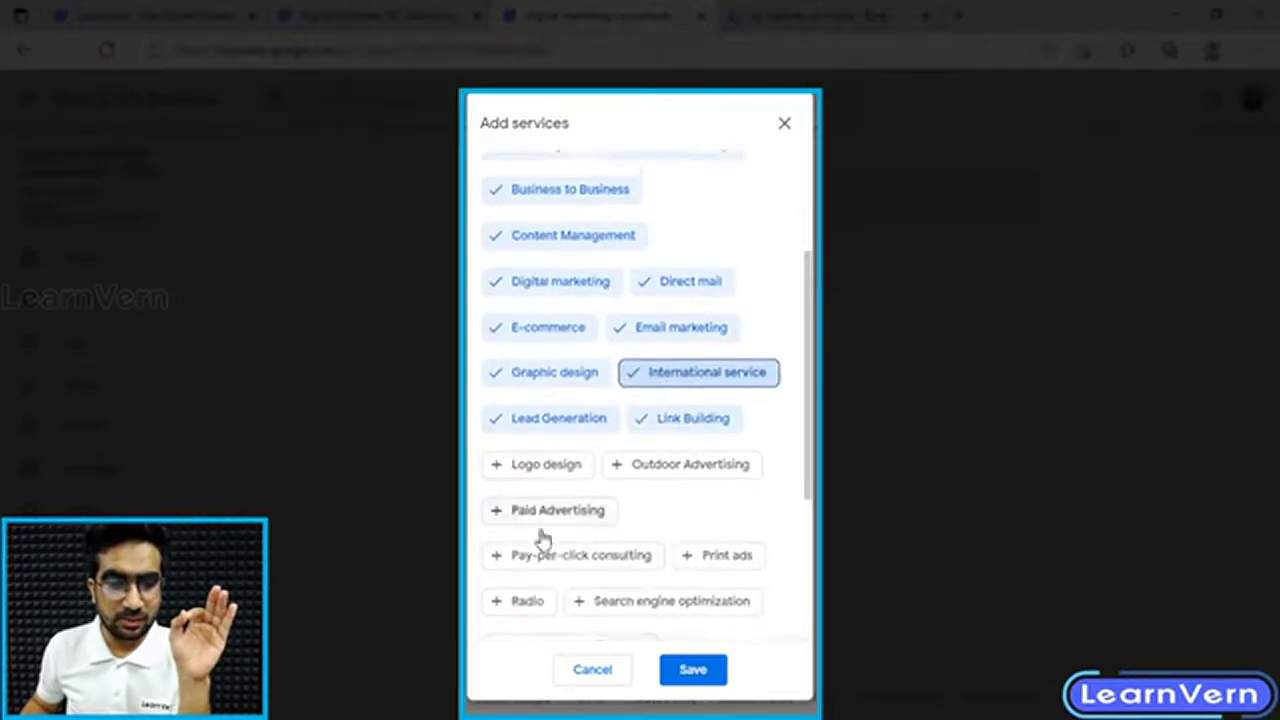
{"action": "left_click", "coordinate": [543, 438]}
{"action": "left_click", "coordinate": [657, 440]}
{"action": "left_click", "coordinate": [557, 484]}
{"action": "left_click", "coordinate": [545, 531]}
{"action": "left_click", "coordinate": [700, 540]}
{"action": "left_click", "coordinate": [566, 622]}
Select the remaining services Radio, Search engine optimization, Technical Audits, Telemarketing, Tv & video and Web design.
{"action": "scroll", "coordinate": [560, 480], "scroll_direction": "down", "scroll_amount": 2}
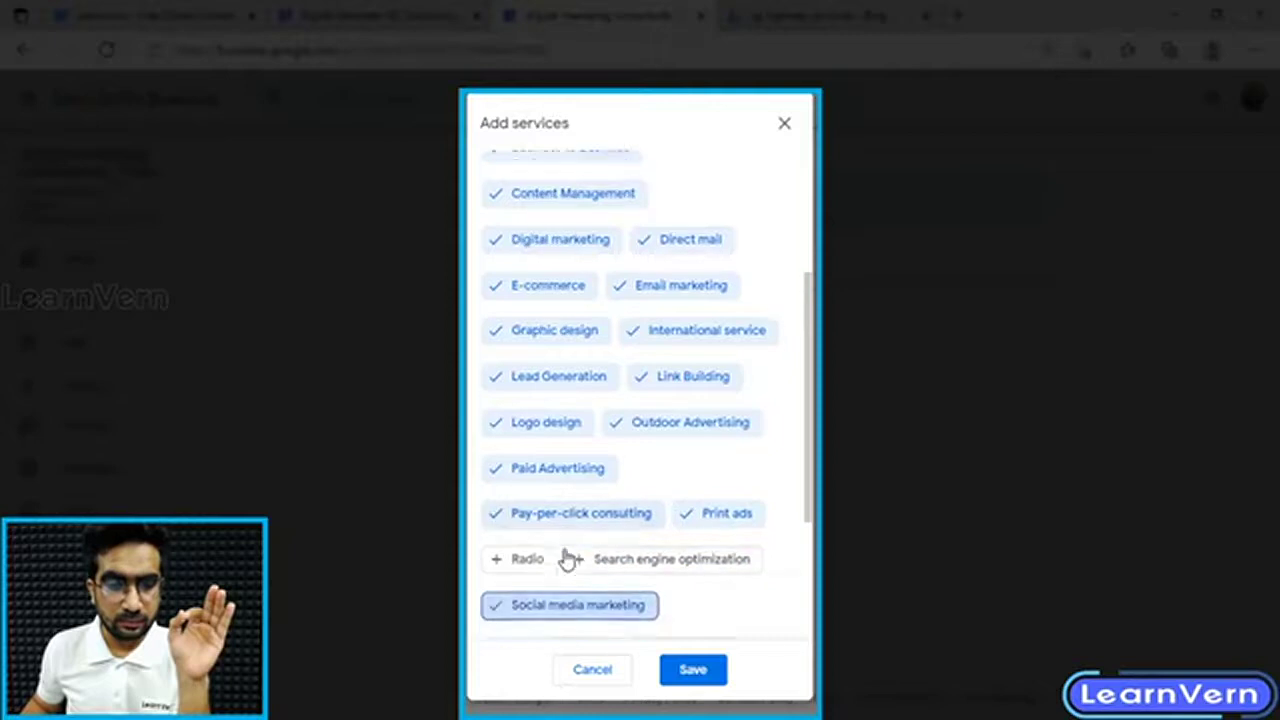
{"action": "left_click", "coordinate": [578, 438]}
{"action": "left_click", "coordinate": [516, 435]}
{"action": "left_click", "coordinate": [533, 522]}
{"action": "left_click", "coordinate": [664, 524]}
{"action": "left_click", "coordinate": [540, 567]}
{"action": "left_click", "coordinate": [608, 569]}
Add a custom service named Facebook ads and save all the selected services.
{"action": "scroll", "coordinate": [531, 528], "scroll_direction": "down", "scroll_amount": 1}
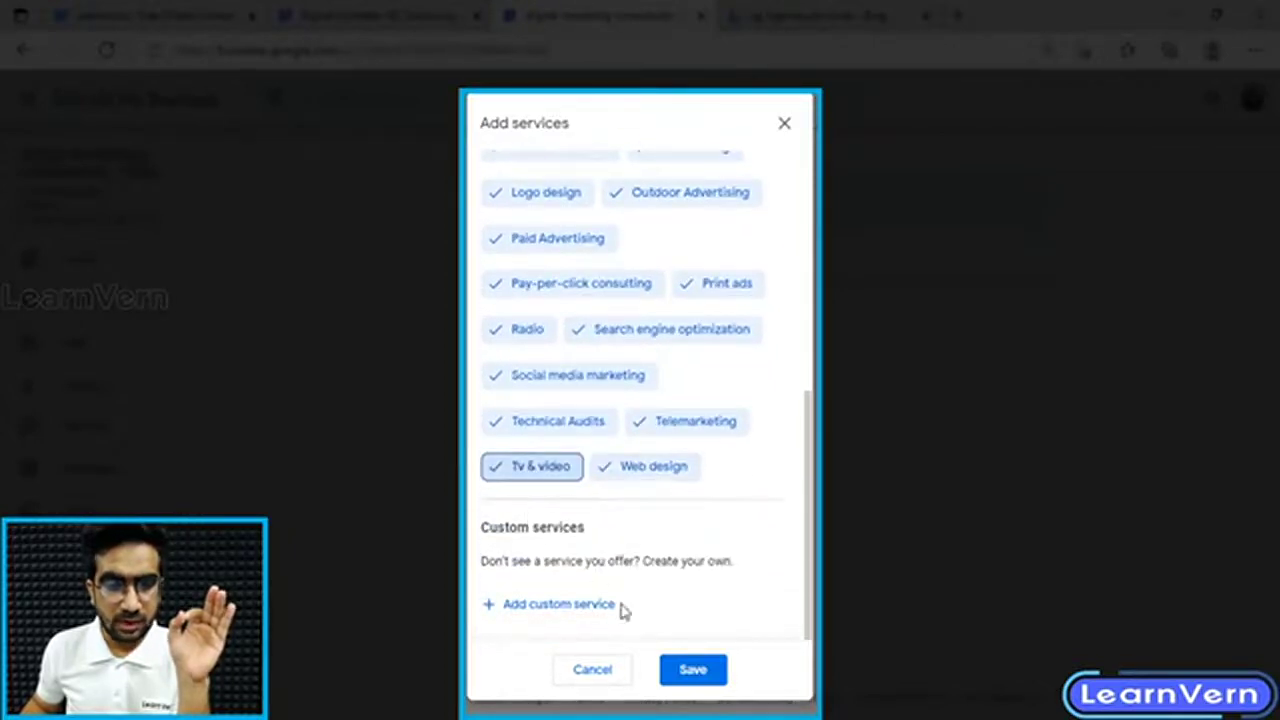
{"action": "left_click", "coordinate": [558, 605]}
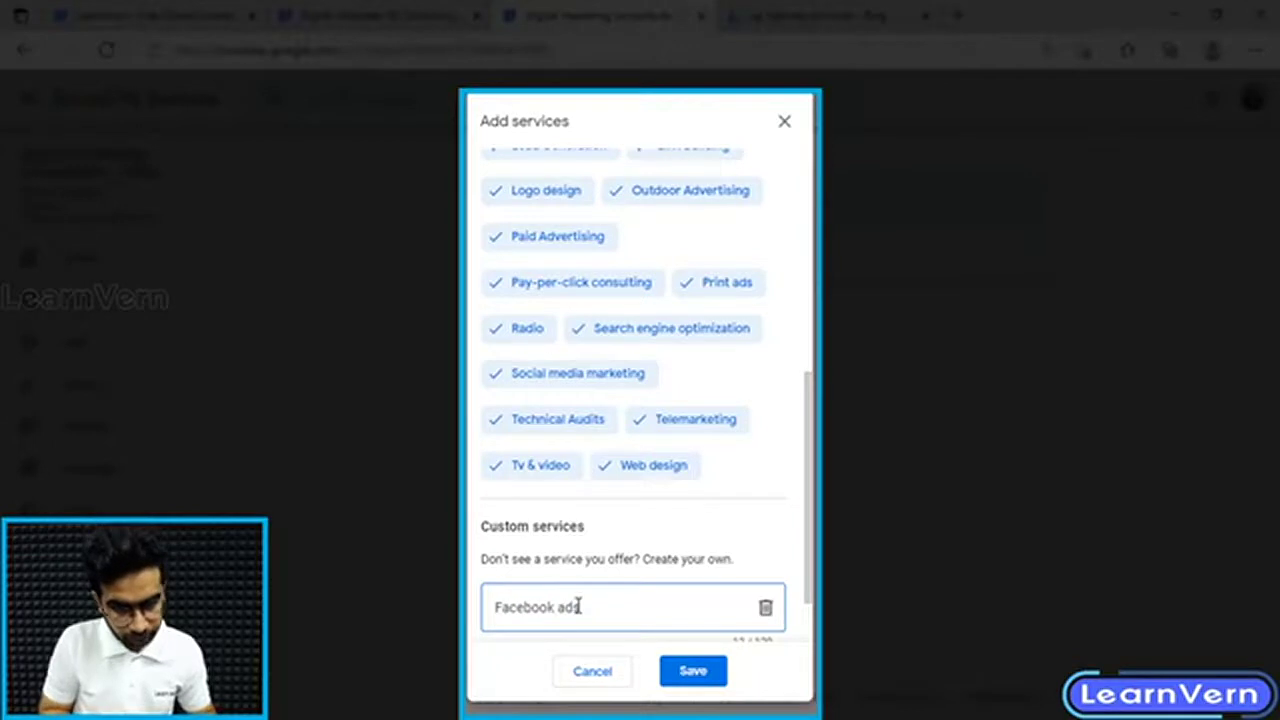
{"action": "left_click", "coordinate": [706, 677]}
{"action": "scroll", "coordinate": [706, 677], "scroll_direction": "down", "scroll_amount": 10}
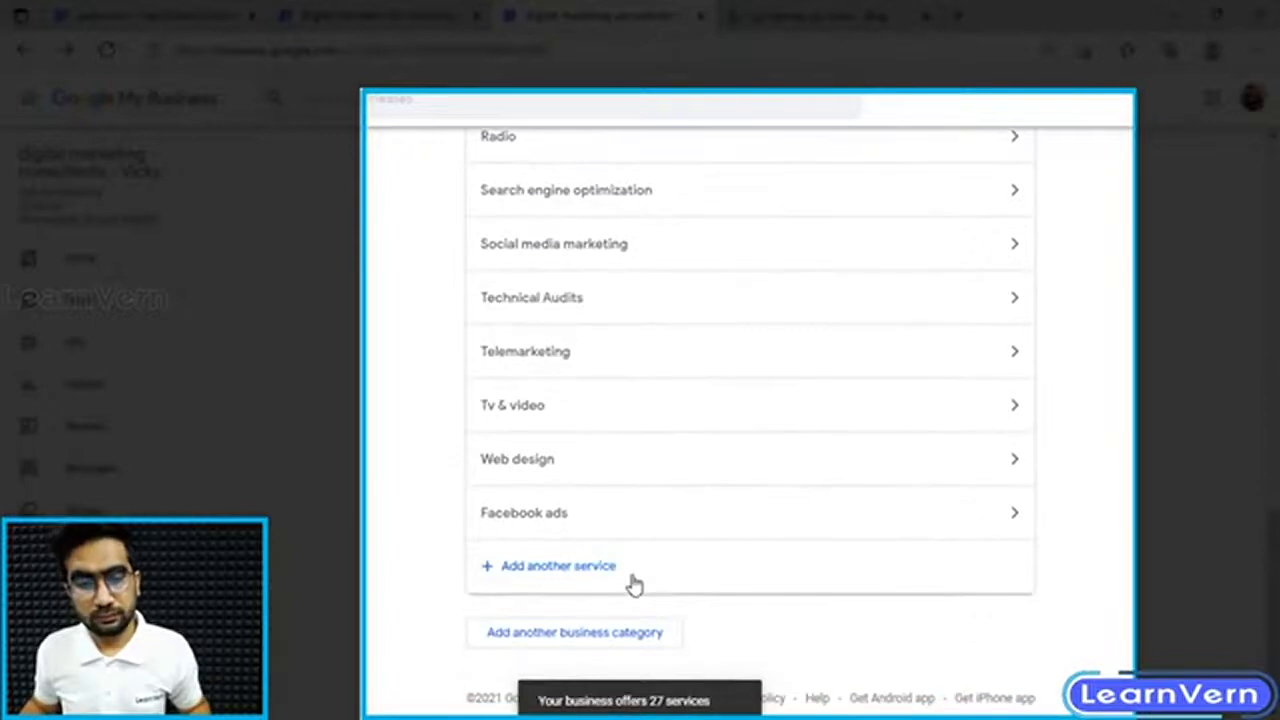
Add another custom service named Google ads to the Advertising agency category and save it.
{"action": "left_click", "coordinate": [557, 567]}
{"action": "left_click", "coordinate": [583, 434]}
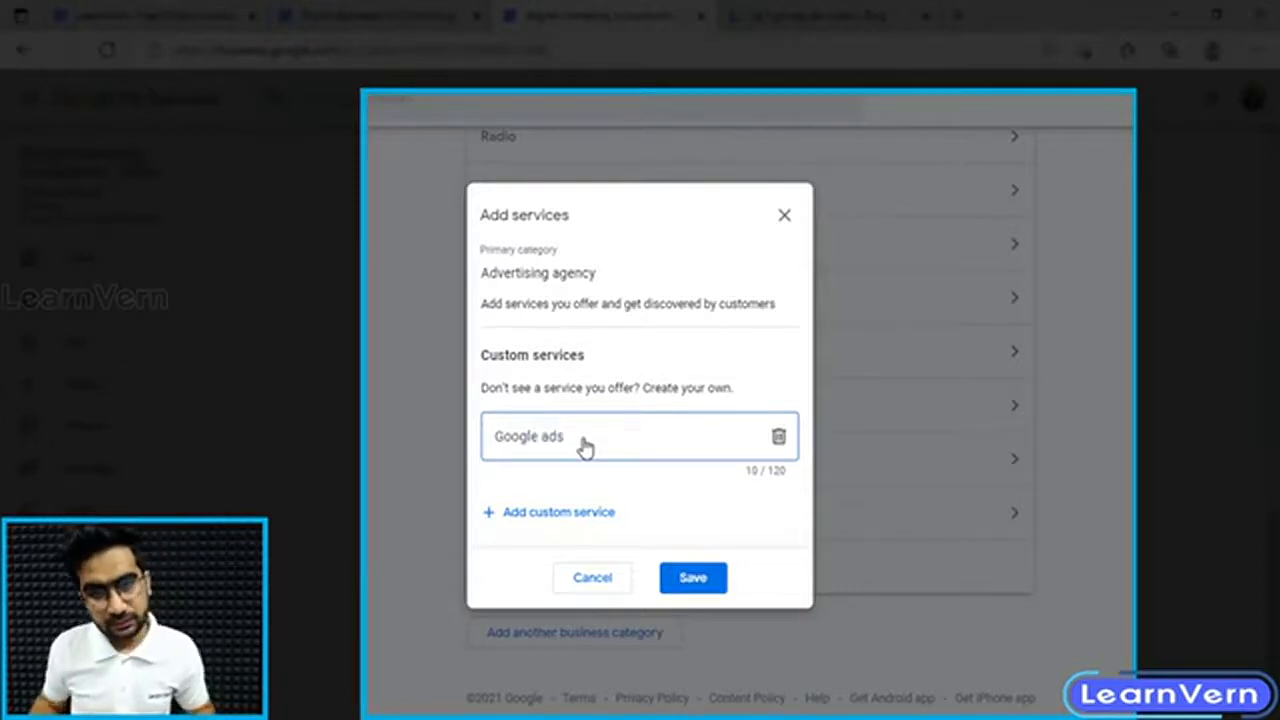
{"action": "left_click", "coordinate": [687, 586]}
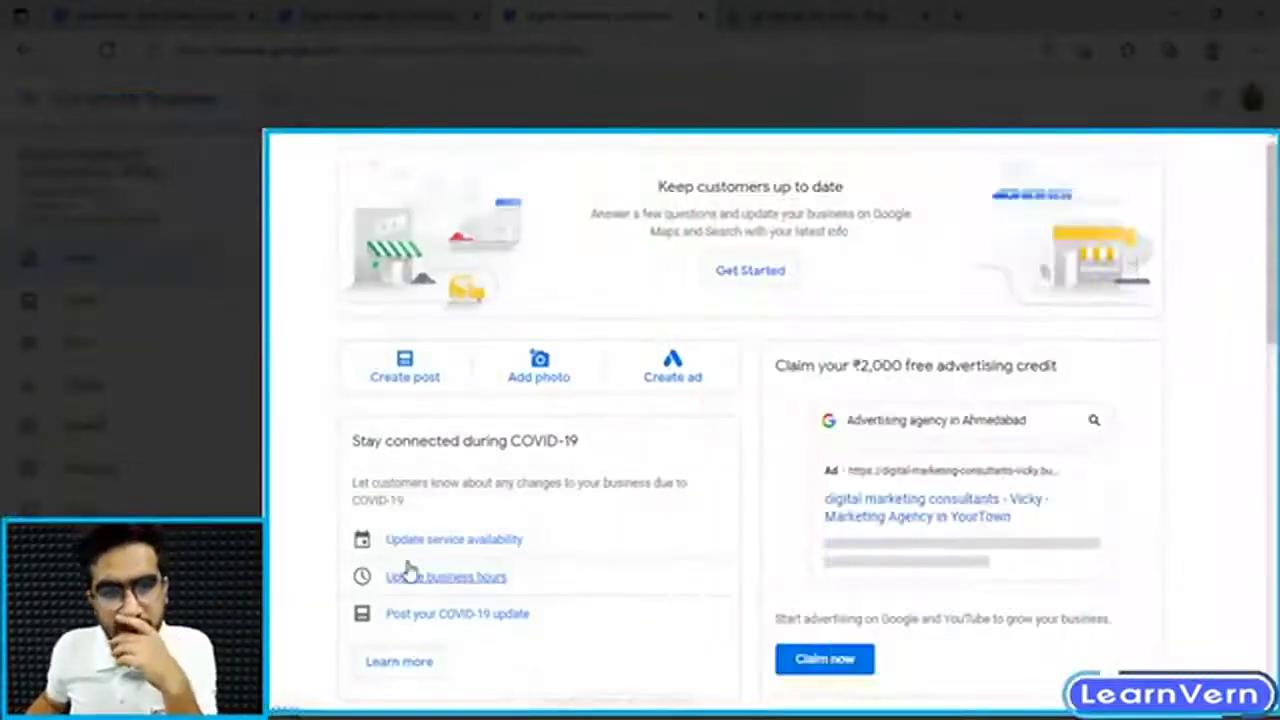
Open the business hours editor from the profile completion card and mark every day from Sunday to Saturday as open.
{"action": "scroll", "coordinate": [575, 541], "scroll_direction": "down", "scroll_amount": 2}
{"action": "scroll", "coordinate": [575, 541], "scroll_direction": "down", "scroll_amount": 8}
{"action": "scroll", "coordinate": [574, 540], "scroll_direction": "up", "scroll_amount": 3}
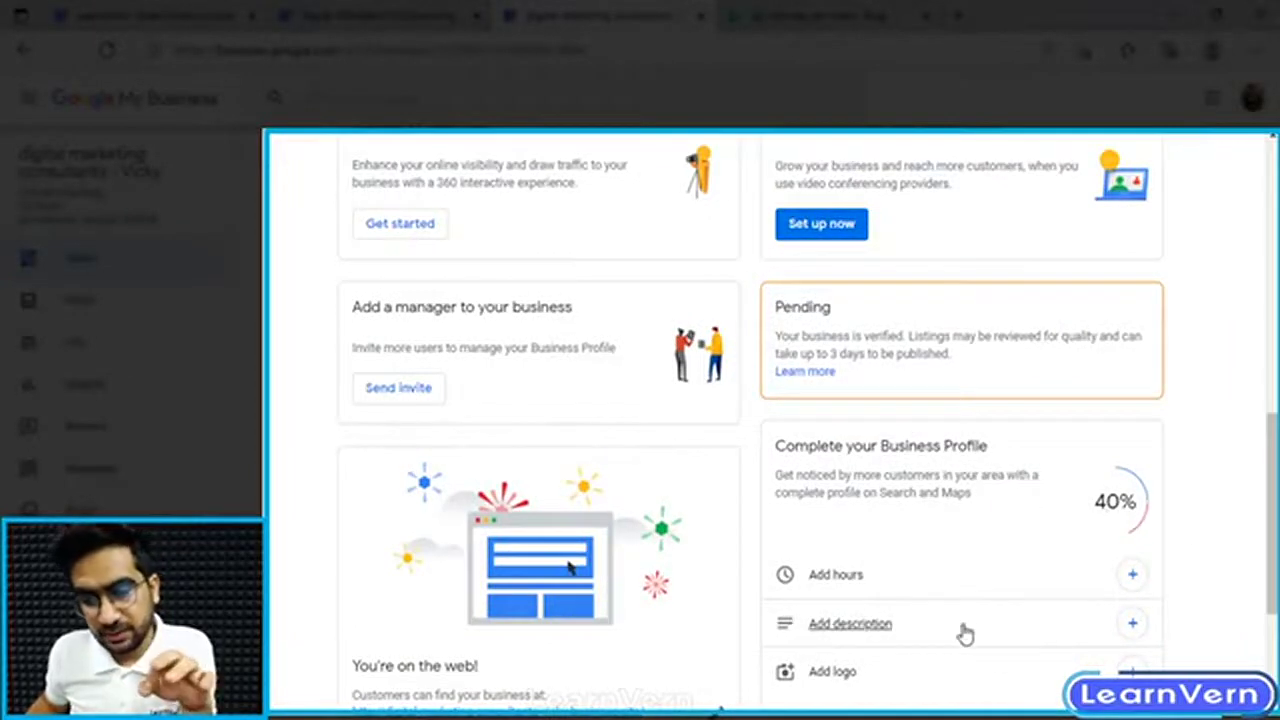
{"action": "left_click", "coordinate": [1134, 580]}
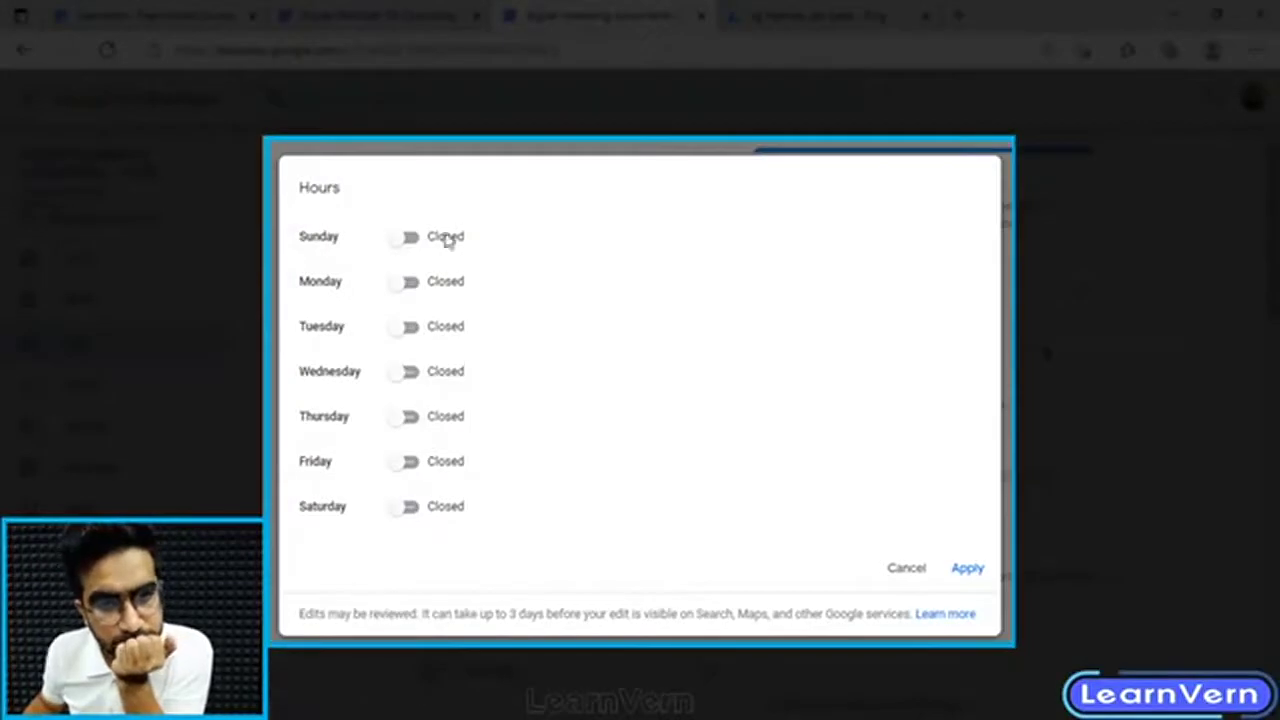
{"action": "left_click", "coordinate": [405, 236]}
{"action": "left_click", "coordinate": [405, 281]}
{"action": "left_click", "coordinate": [405, 326]}
{"action": "left_click", "coordinate": [405, 371]}
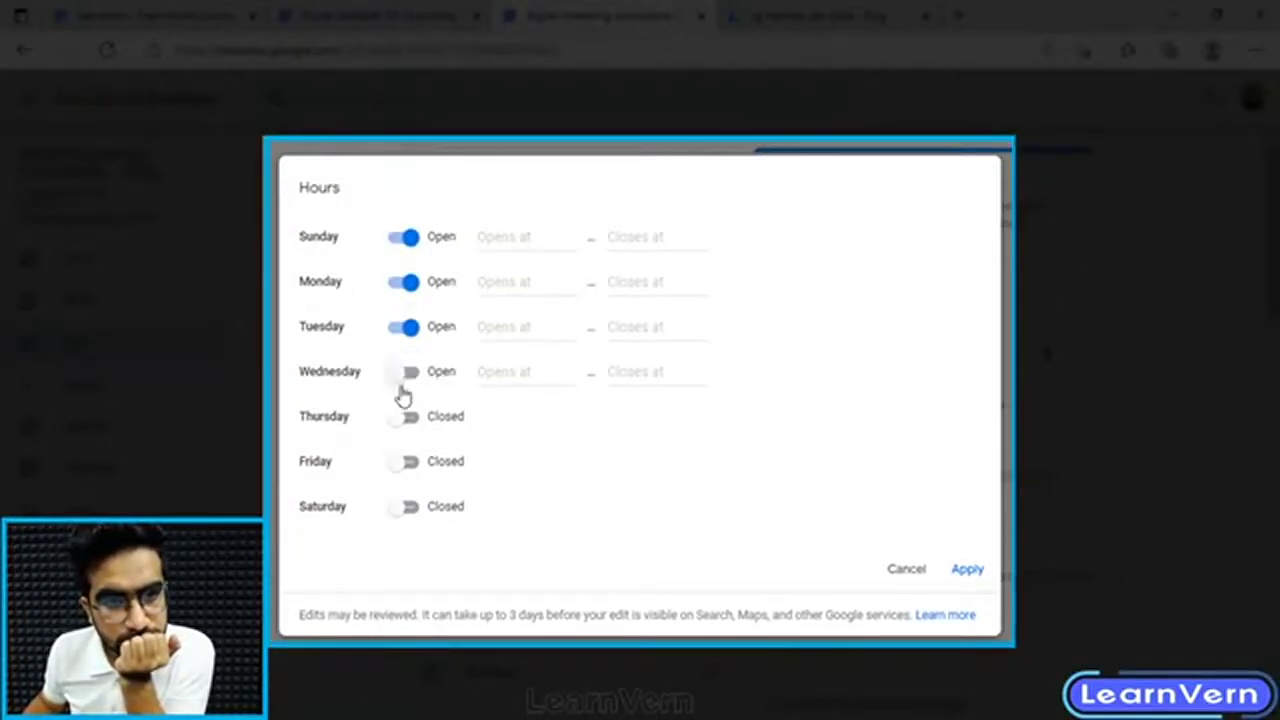
{"action": "left_click", "coordinate": [405, 416]}
{"action": "left_click", "coordinate": [406, 462]}
{"action": "left_click", "coordinate": [405, 506]}
Set Sunday's opening time to 9:00 AM and copy it for the other days.
{"action": "left_click", "coordinate": [513, 232]}
{"action": "scroll", "coordinate": [567, 398], "scroll_direction": "down", "scroll_amount": 4}
{"action": "scroll", "coordinate": [566, 391], "scroll_direction": "down", "scroll_amount": 2}
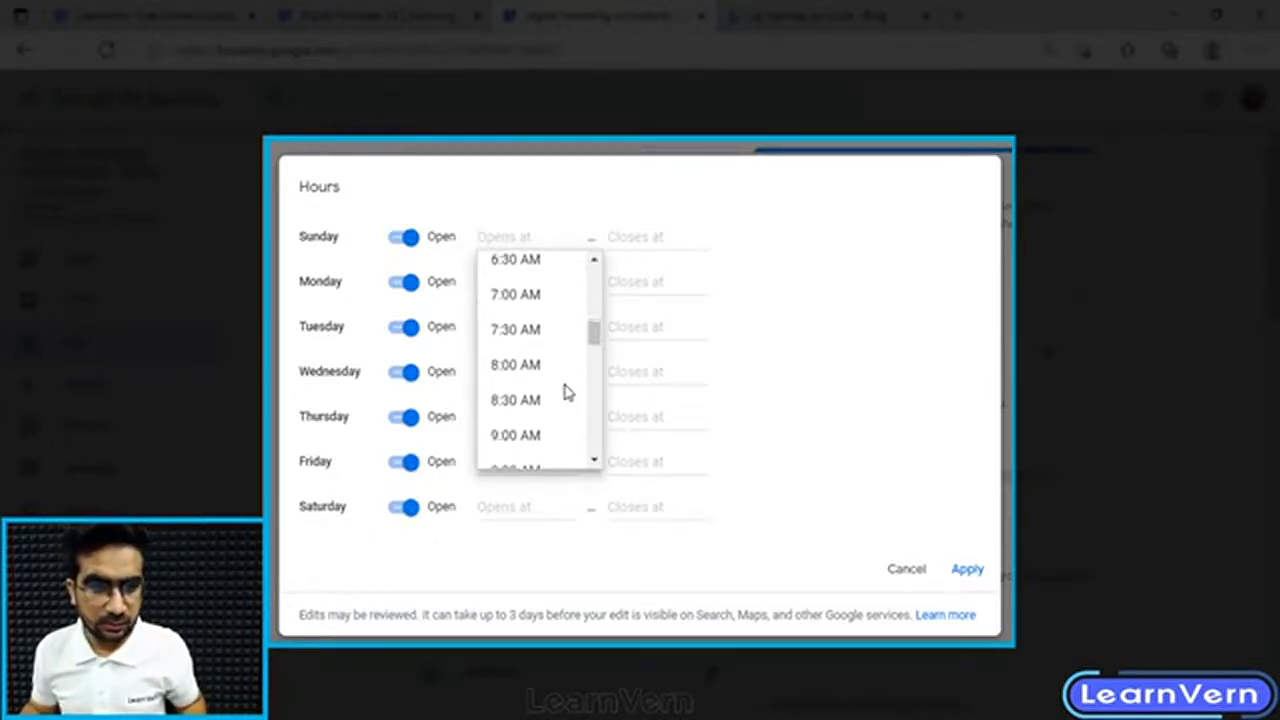
{"action": "left_click", "coordinate": [523, 436]}
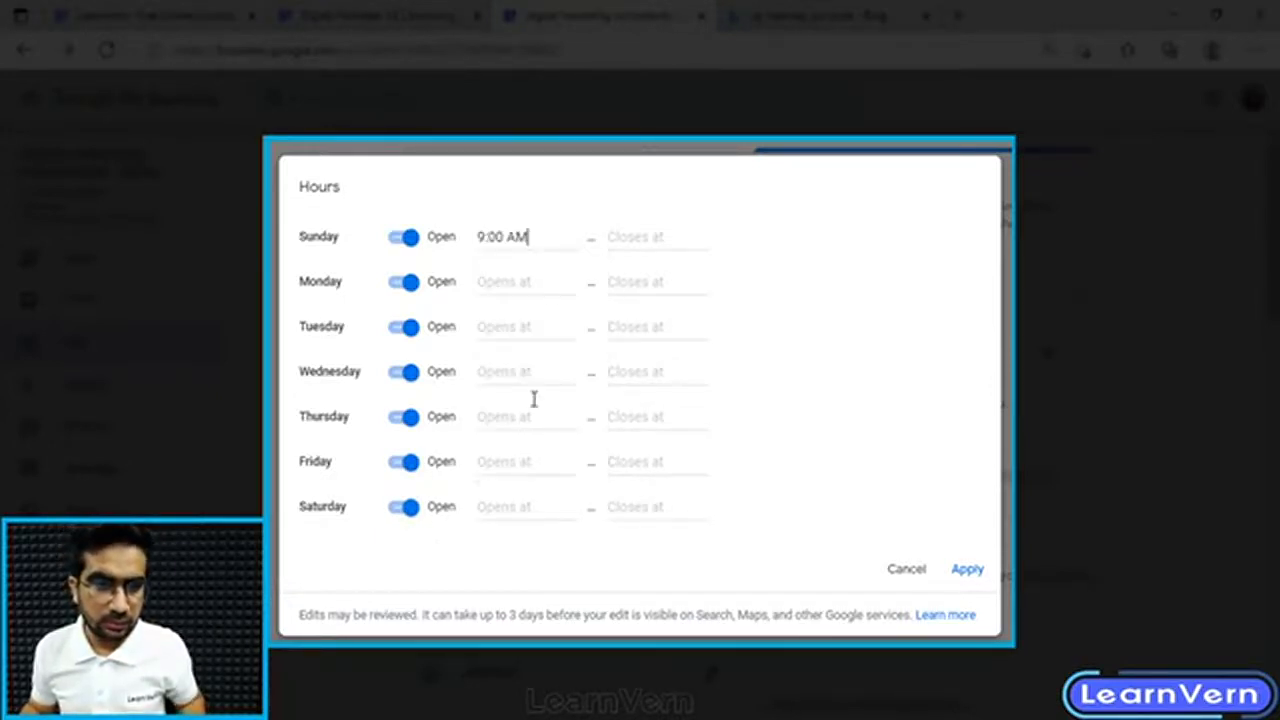
{"action": "left_click", "coordinate": [518, 238]}
{"action": "key", "text": "ctrl+c"}
{"action": "key", "text": "Tab"}
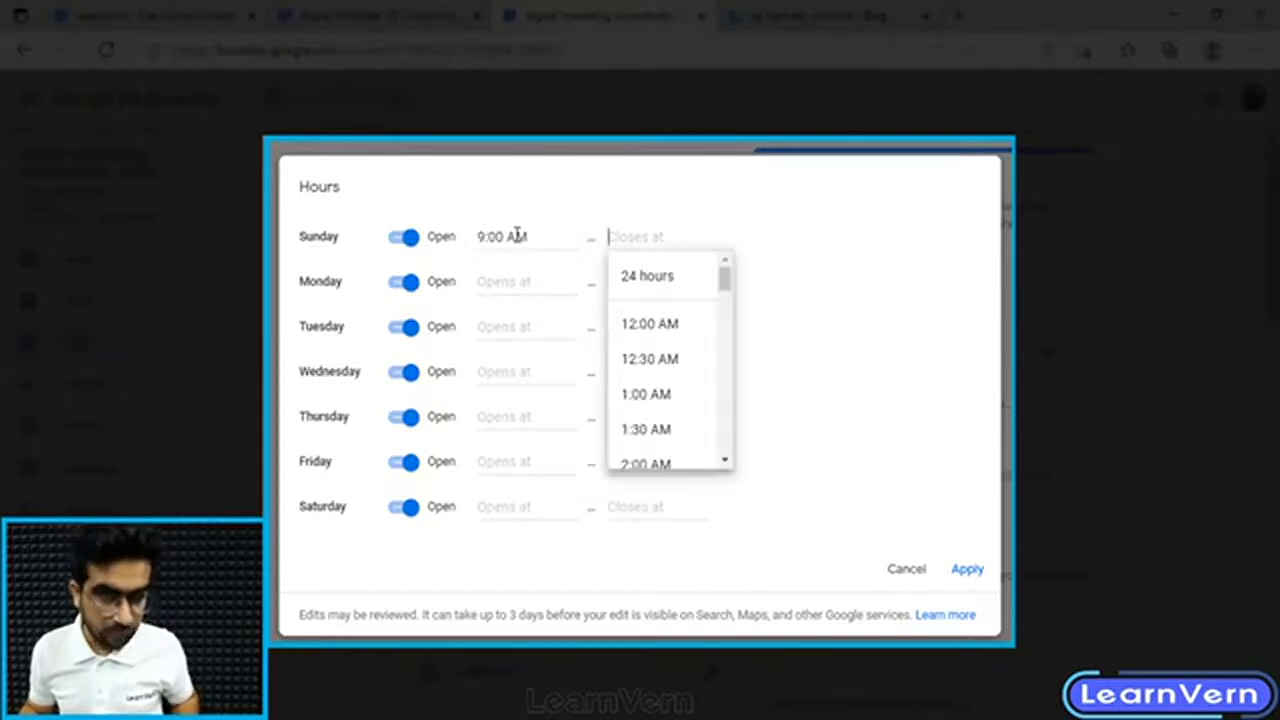
Paste 9:00 AM as the opening time for each day from Monday to Saturday.
{"action": "left_click", "coordinate": [525, 283]}
{"action": "key", "text": "ctrl+v"}
{"action": "key", "text": "Tab"}
{"action": "key", "text": "Tab"}
{"action": "key", "text": "Tab"}
{"action": "key", "text": "ctrl+v"}
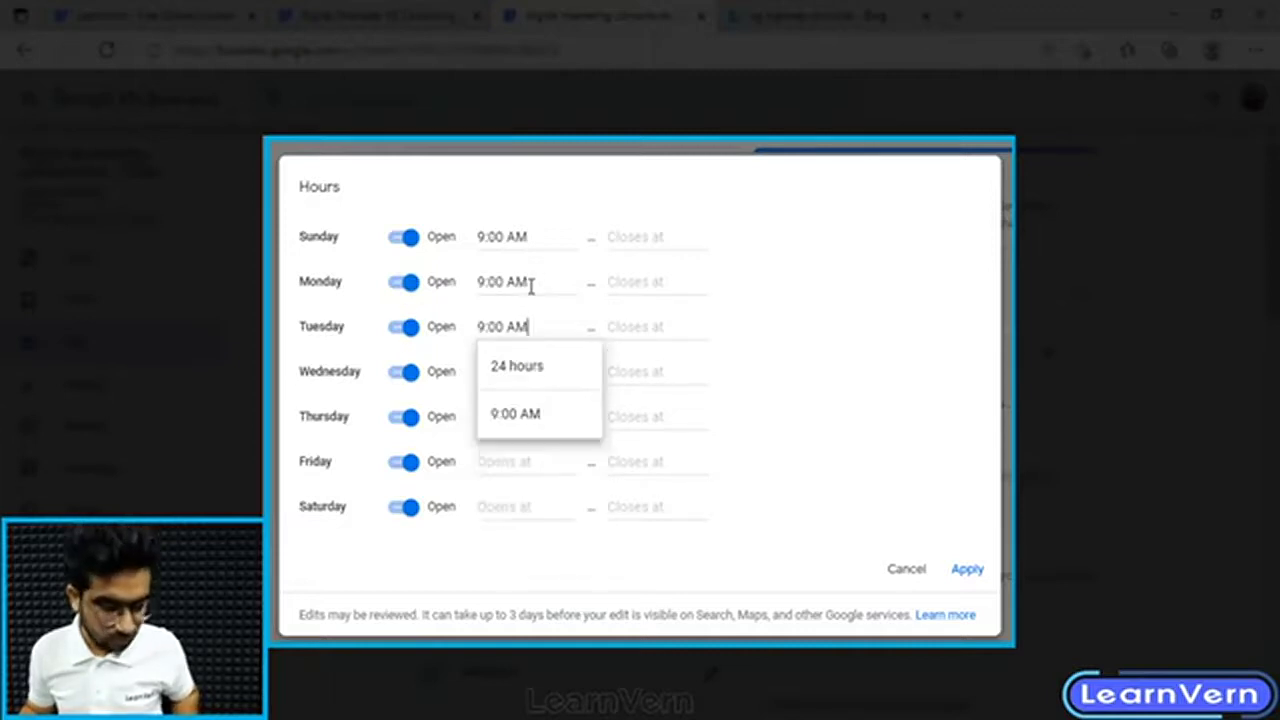
{"action": "key", "text": "Tab"}
{"action": "key", "text": "Tab"}
{"action": "key", "text": "Tab"}
{"action": "key", "text": "ctrl+v"}
{"action": "key", "text": "Tab"}
{"action": "key", "text": "Tab"}
{"action": "key", "text": "Tab"}
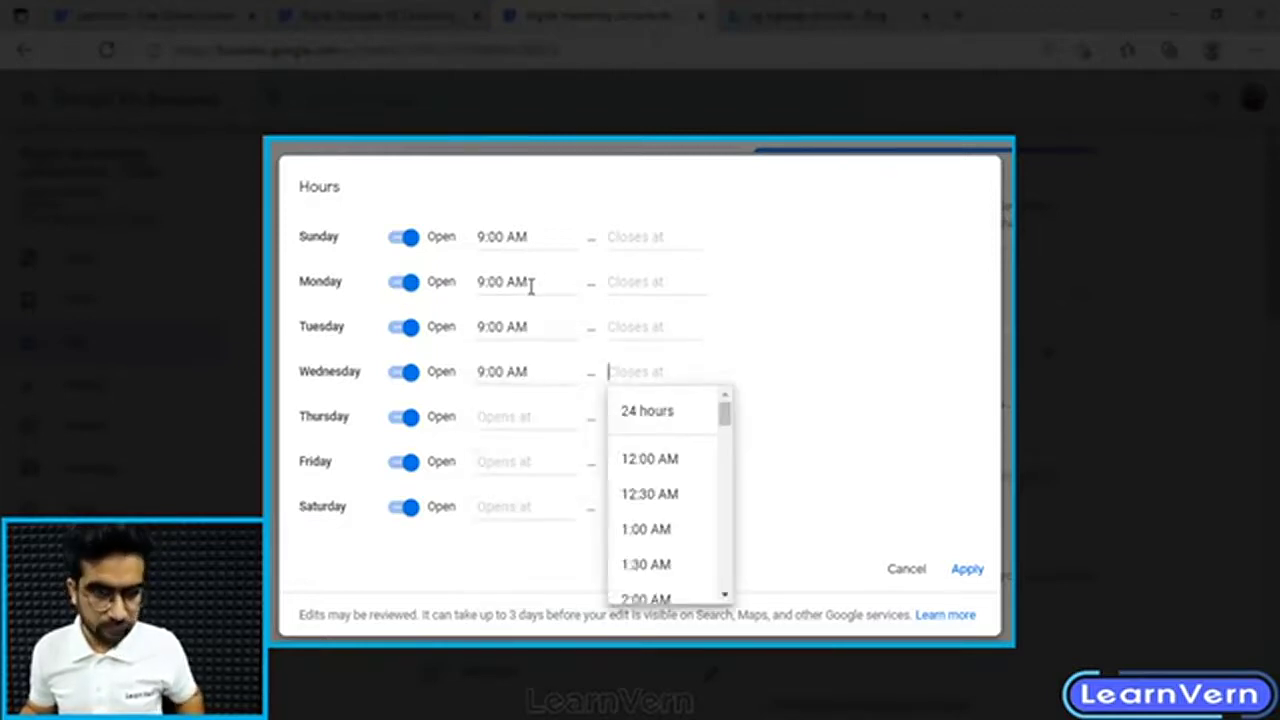
{"action": "key", "text": "ctrl+v"}
{"action": "key", "text": "Tab"}
{"action": "key", "text": "Tab"}
{"action": "key", "text": "Tab"}
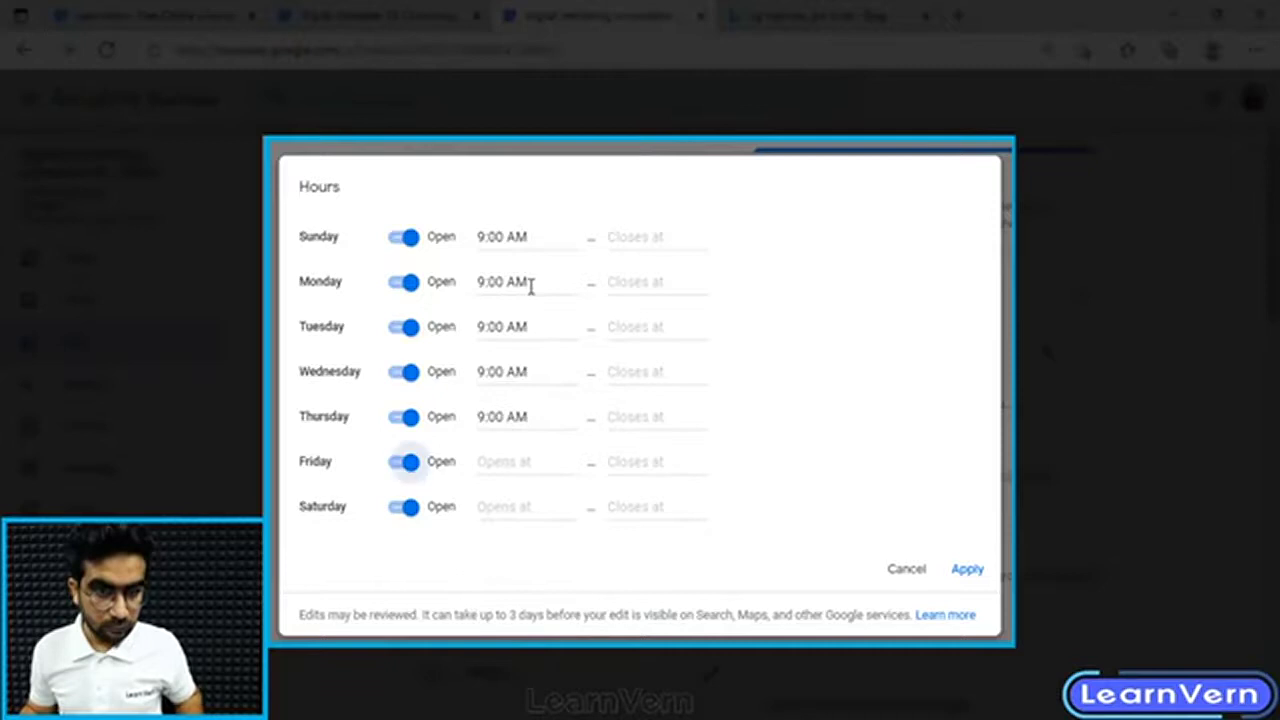
{"action": "key", "text": "ctrl+v"}
{"action": "key", "text": "Tab"}
{"action": "key", "text": "Tab"}
{"action": "key", "text": "Tab"}
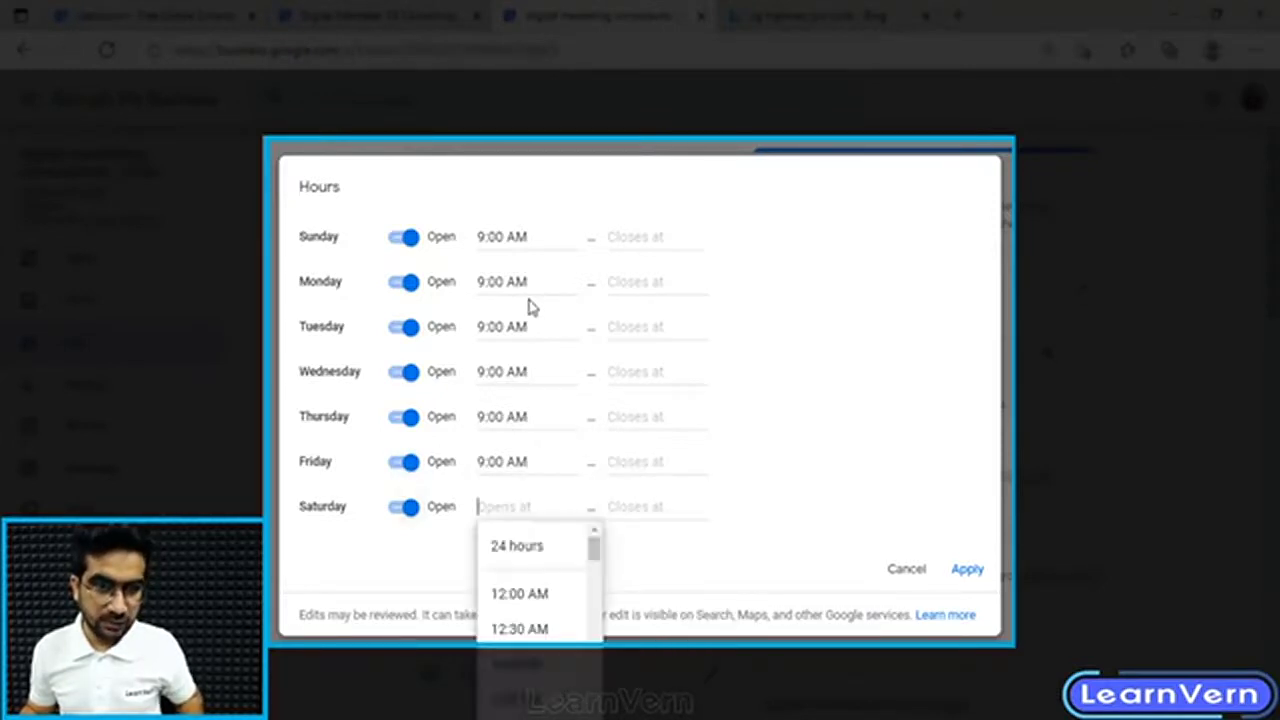
{"action": "key", "text": "ctrl+v"}
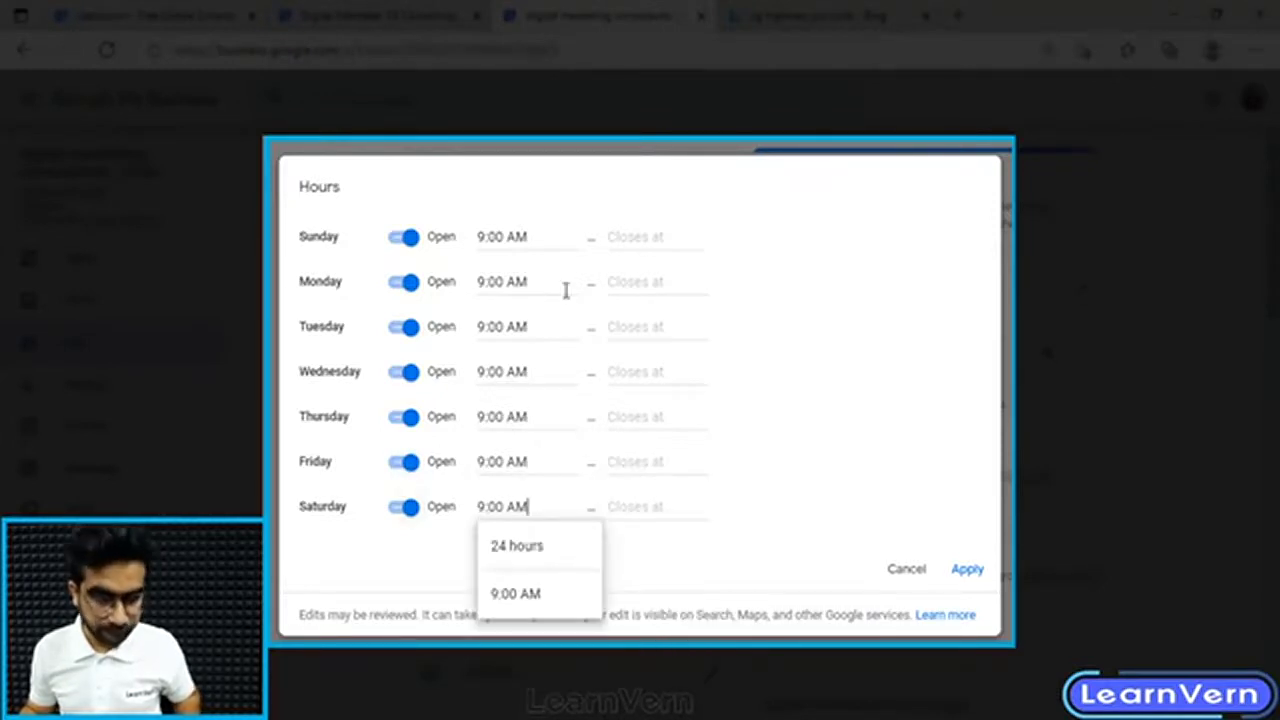
Try 18:00 PM as Sunday's closing time, then clear the entry.
{"action": "left_click", "coordinate": [640, 240]}
{"action": "type", "text": "18"}
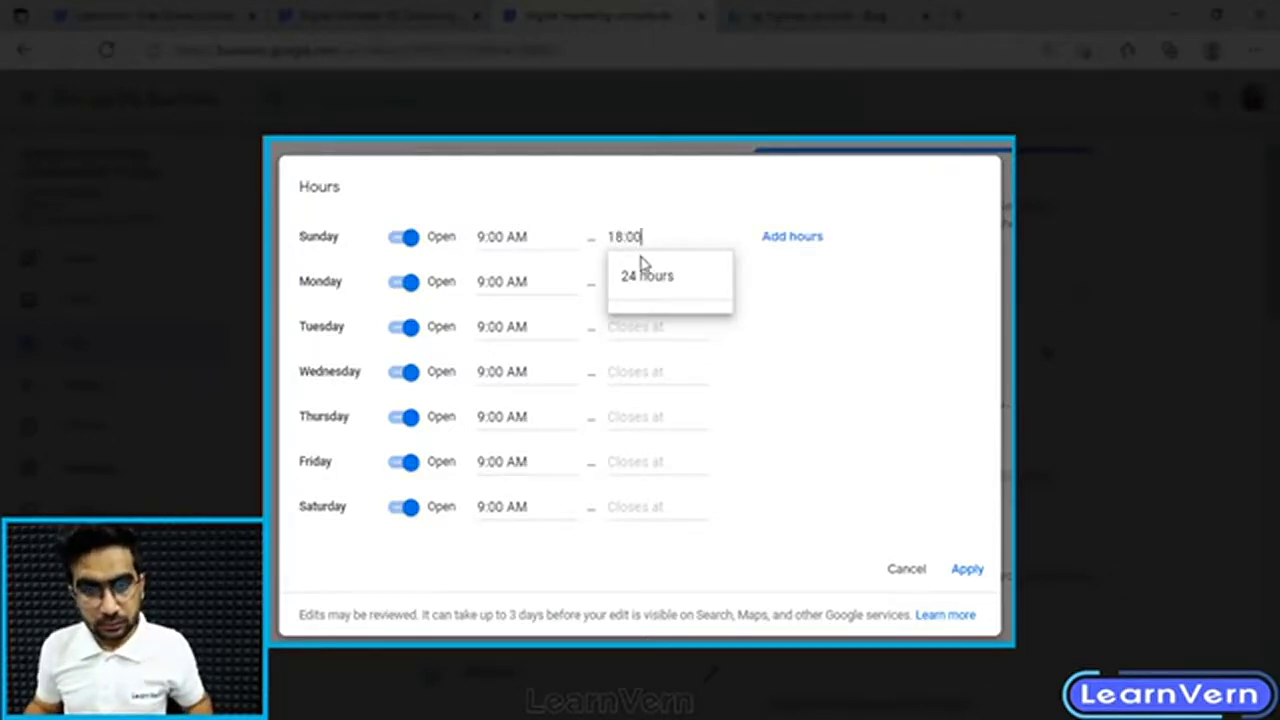
{"action": "type", "text": ":00 "}
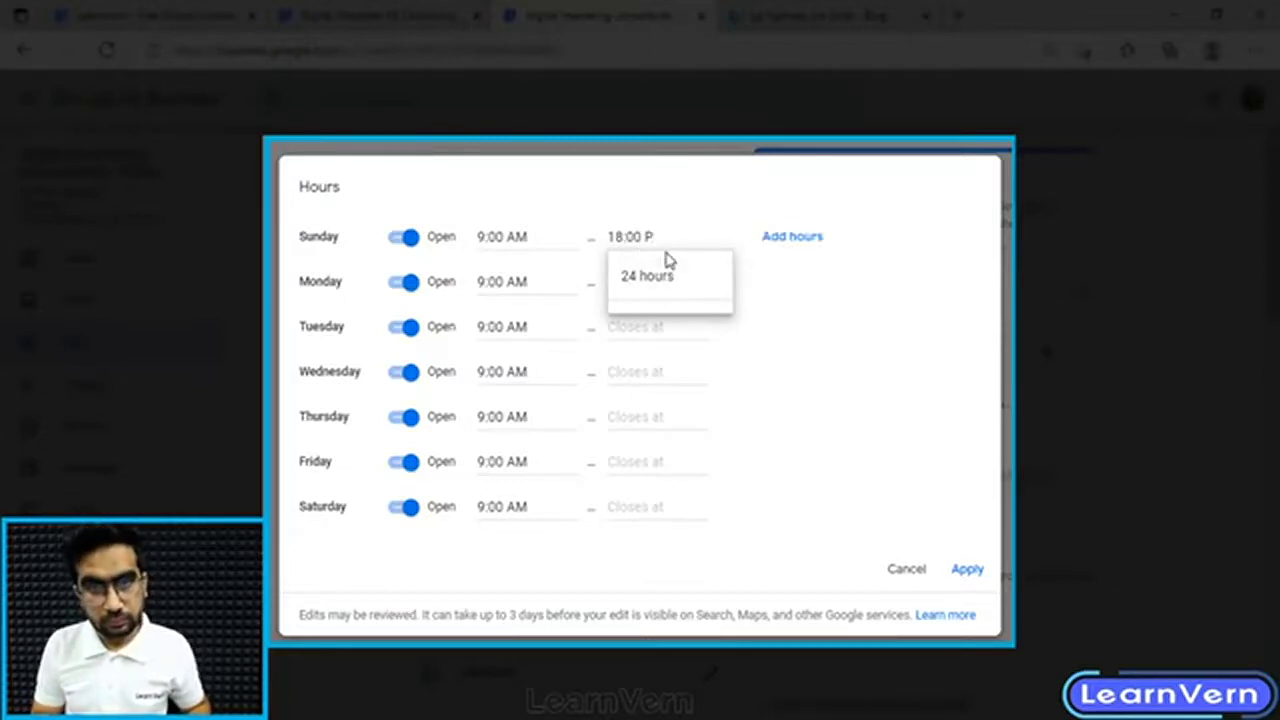
{"action": "type", "text": "PM"}
{"action": "key", "text": "Return"}
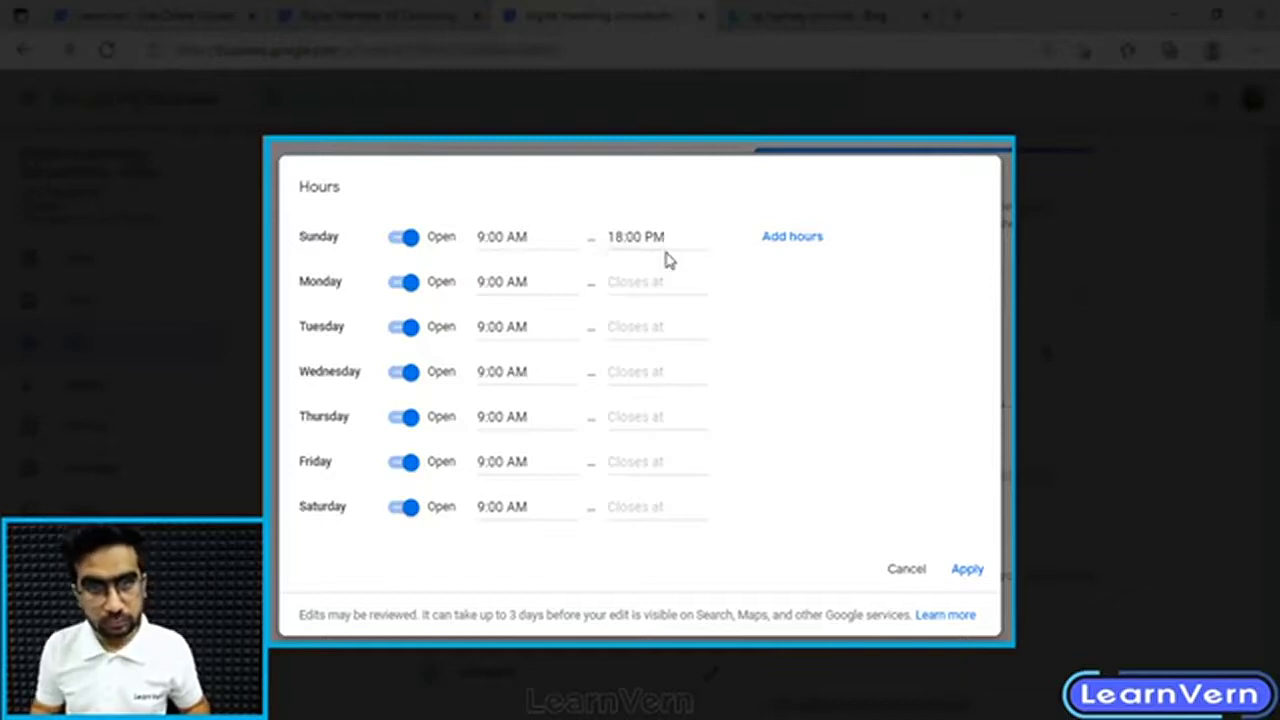
{"action": "triple_click", "coordinate": [654, 234]}
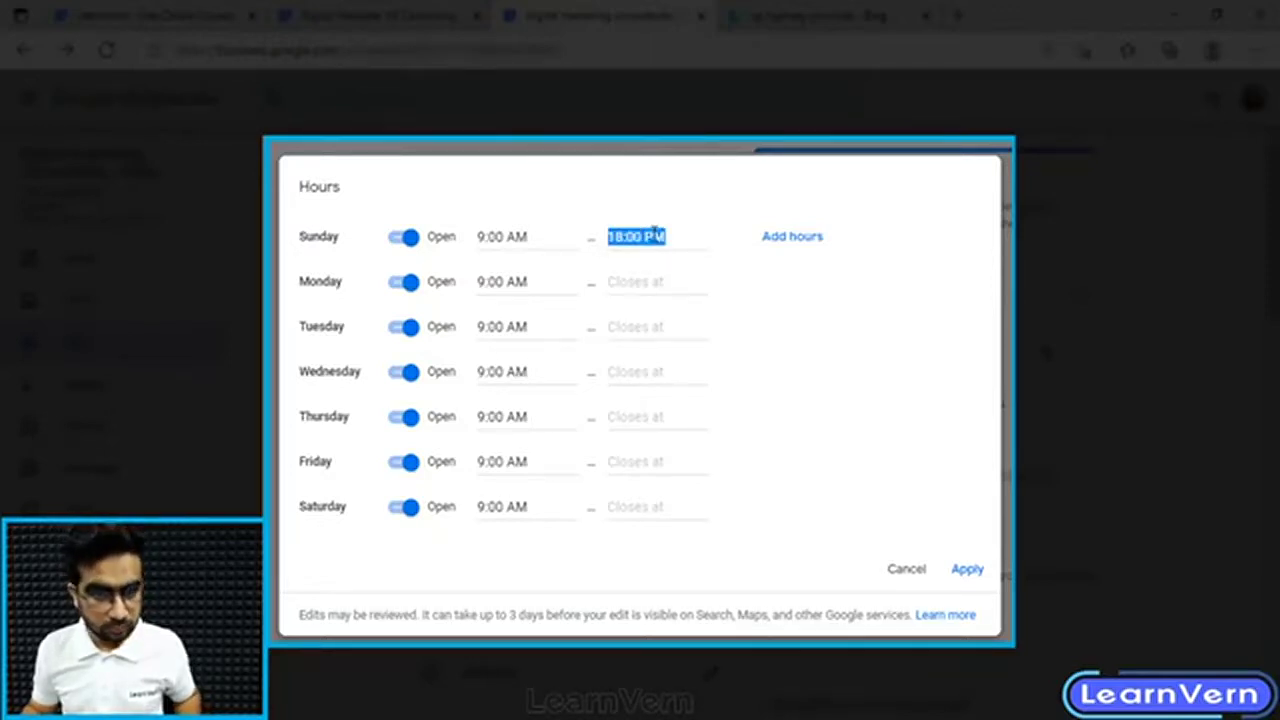
{"action": "key", "text": "BackSpace"}
Set Sunday's closing time to 6:30 PM and copy it for the other days.
{"action": "scroll", "coordinate": [674, 380], "scroll_direction": "down", "scroll_amount": 5}
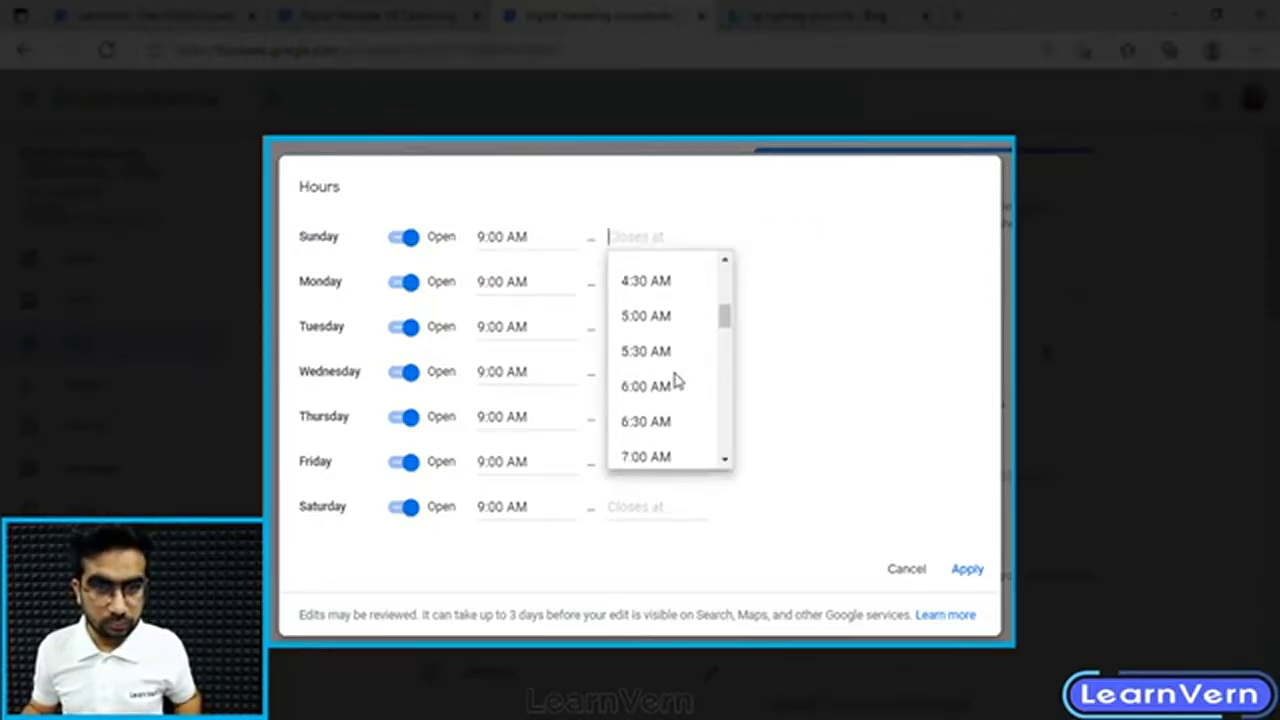
{"action": "scroll", "coordinate": [674, 380], "scroll_direction": "down", "scroll_amount": 8}
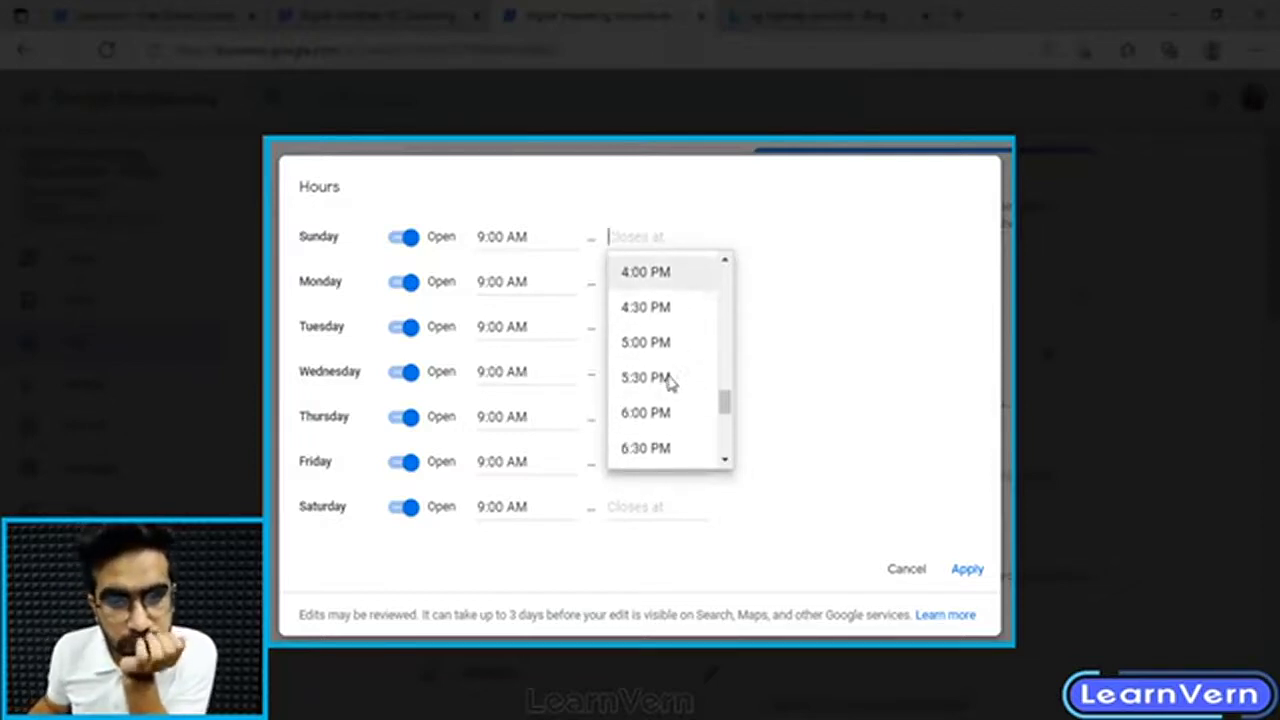
{"action": "scroll", "coordinate": [670, 384], "scroll_direction": "down", "scroll_amount": 2}
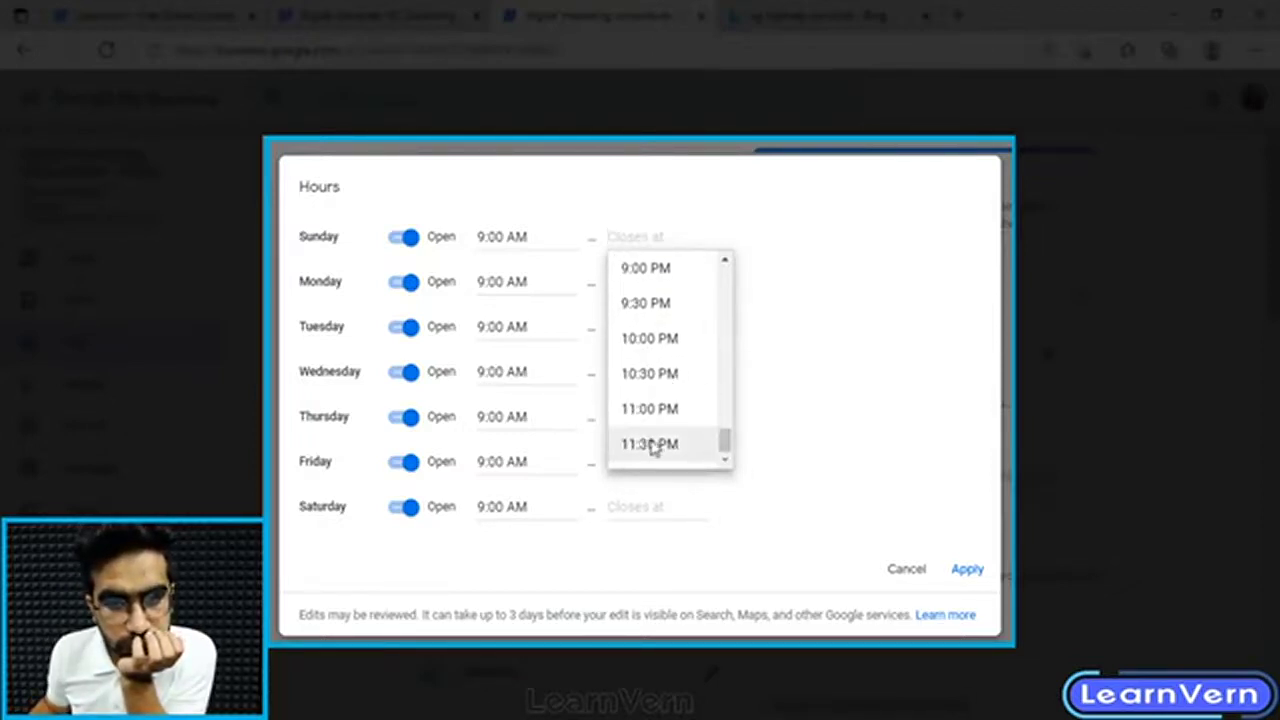
{"action": "scroll", "coordinate": [660, 420], "scroll_direction": "up", "scroll_amount": 3}
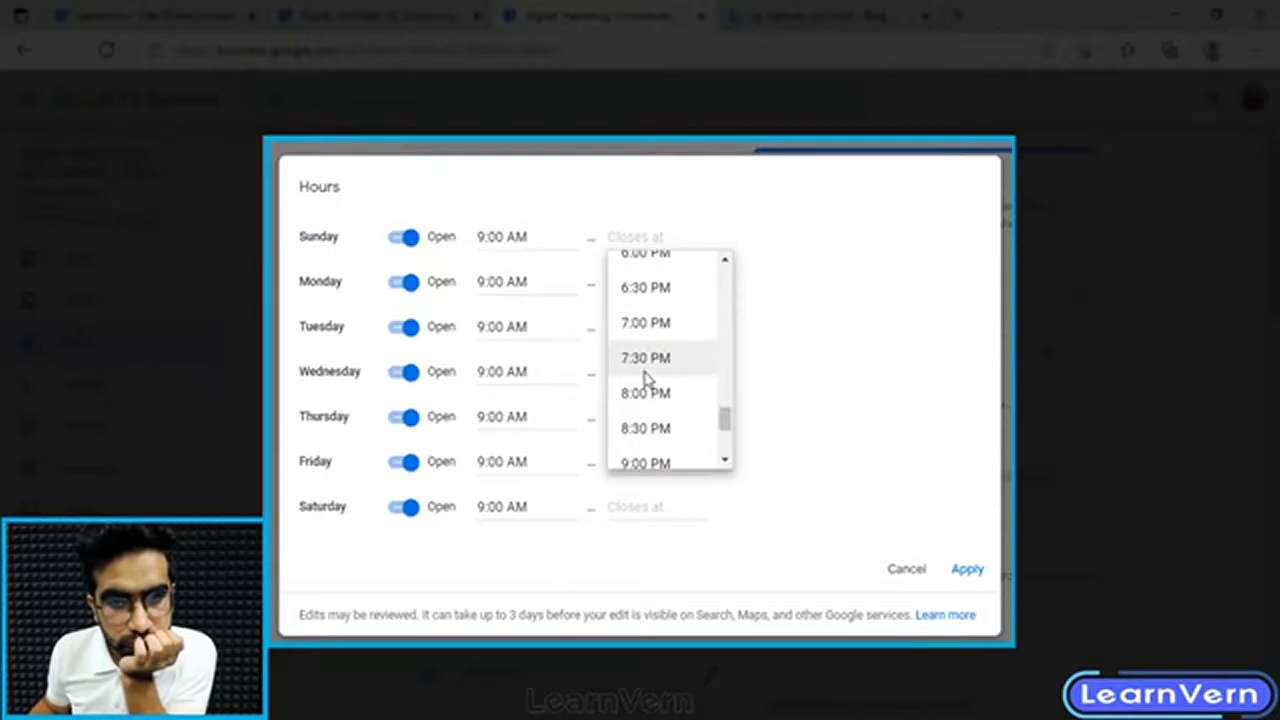
{"action": "scroll", "coordinate": [645, 370], "scroll_direction": "up", "scroll_amount": 1}
{"action": "left_click", "coordinate": [645, 322]}
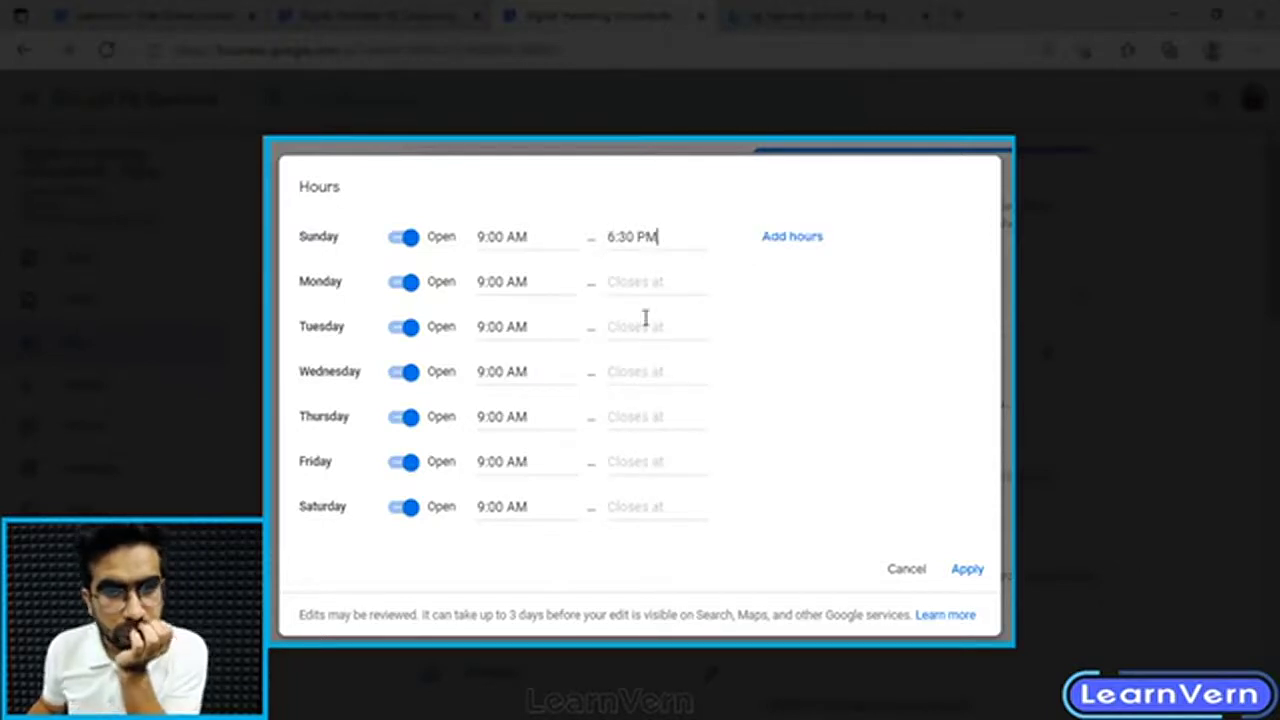
{"action": "left_click", "coordinate": [651, 236]}
{"action": "key", "text": "ctrl+c"}
Paste 6:30 PM as the closing time for each day from Monday to Saturday and apply the weekly hours.
{"action": "key", "text": "Tab"}
{"action": "key", "text": "Tab"}
{"action": "key", "text": "Tab"}
{"action": "key", "text": "Tab"}
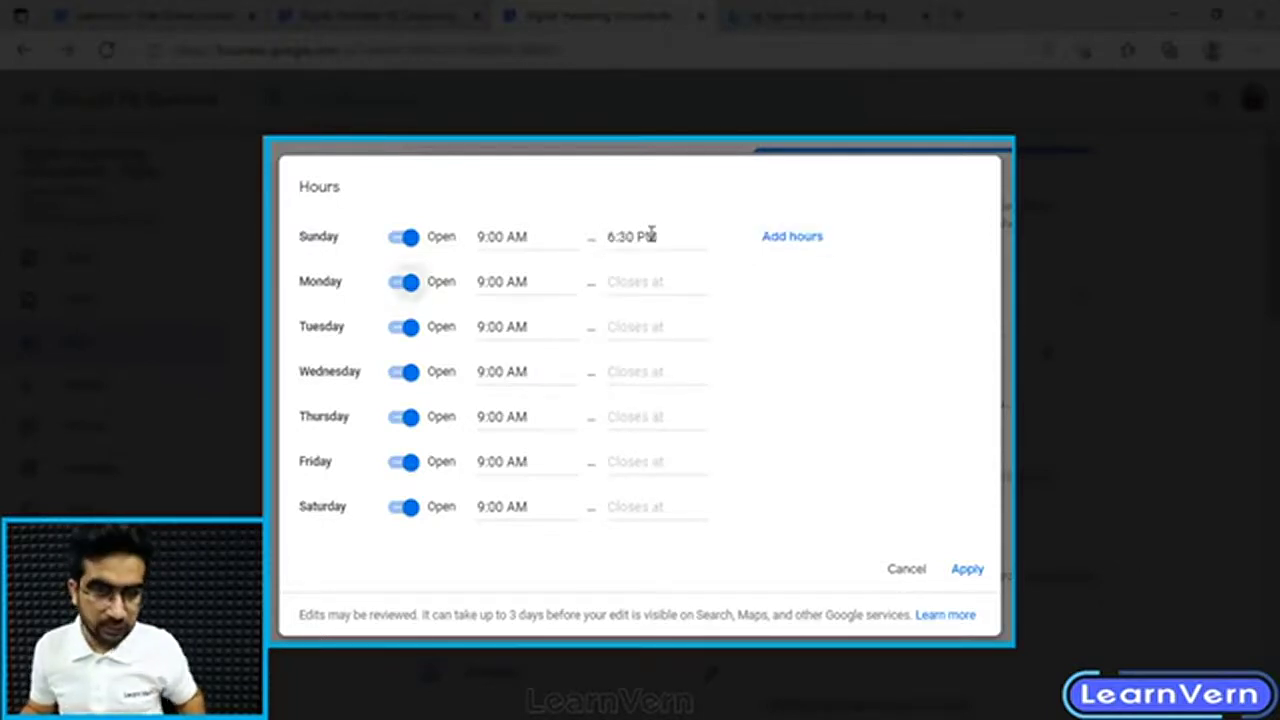
{"action": "key", "text": "ctrl+v"}
{"action": "key", "text": "Tab"}
{"action": "key", "text": "Tab"}
{"action": "key", "text": "Tab"}
{"action": "key", "text": "Tab"}
{"action": "key", "text": "ctrl+v"}
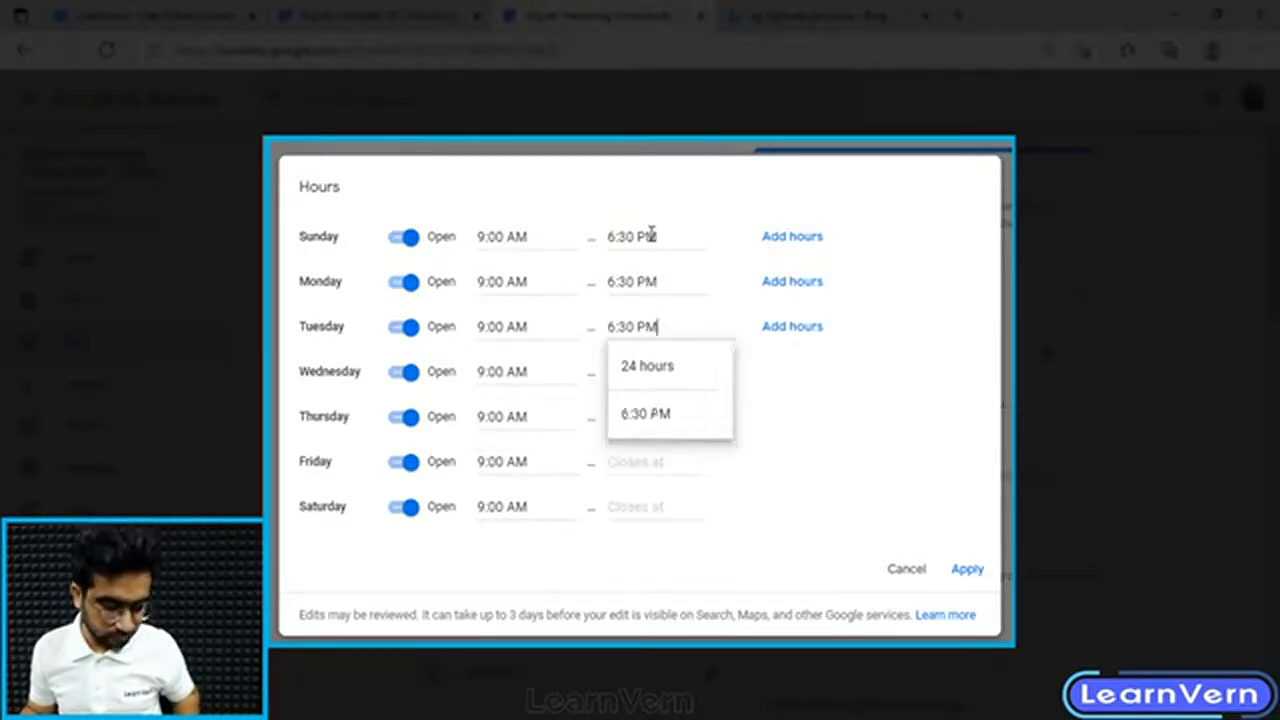
{"action": "key", "text": "Tab"}
{"action": "key", "text": "Tab"}
{"action": "key", "text": "Tab"}
{"action": "key", "text": "Tab"}
{"action": "key", "text": "ctrl+v"}
{"action": "key", "text": "Tab"}
{"action": "key", "text": "Tab"}
{"action": "key", "text": "Tab"}
{"action": "key", "text": "Tab"}
{"action": "key", "text": "ctrl+v"}
{"action": "key", "text": "Tab"}
{"action": "key", "text": "Tab"}
{"action": "key", "text": "Tab"}
{"action": "key", "text": "Tab"}
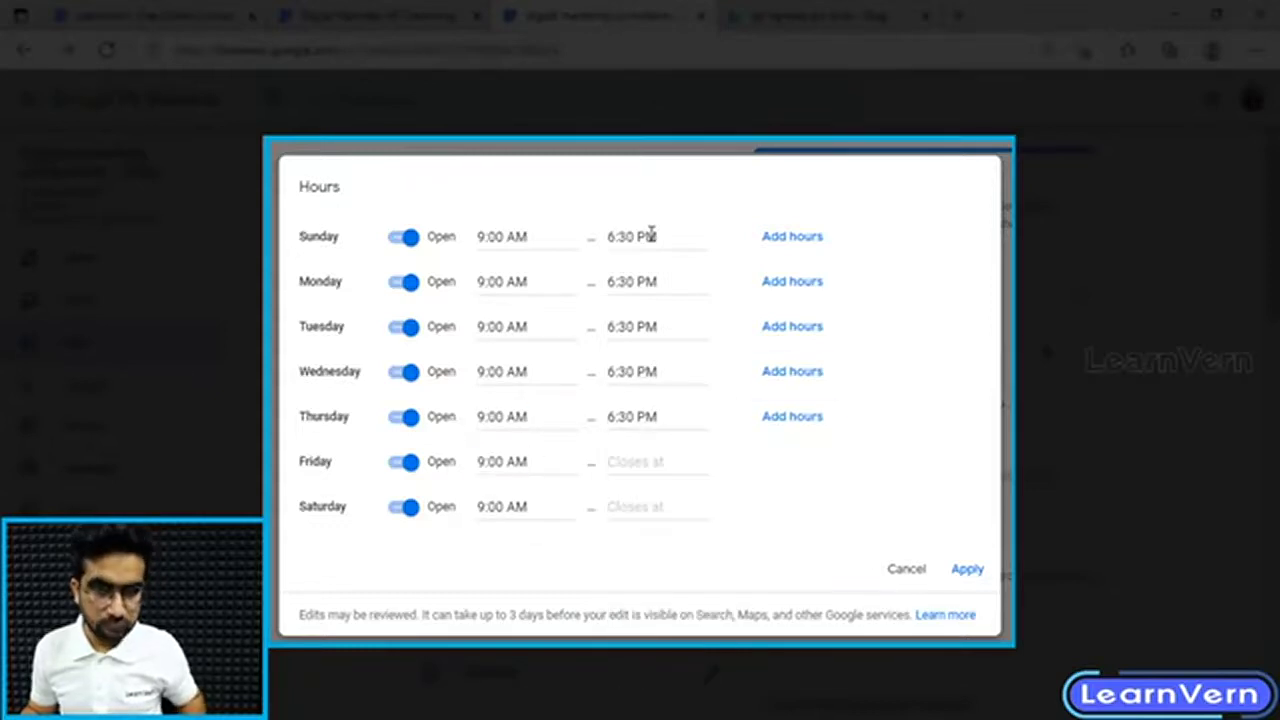
{"action": "key", "text": "ctrl+v"}
{"action": "key", "text": "Tab"}
{"action": "key", "text": "Tab"}
{"action": "key", "text": "Tab"}
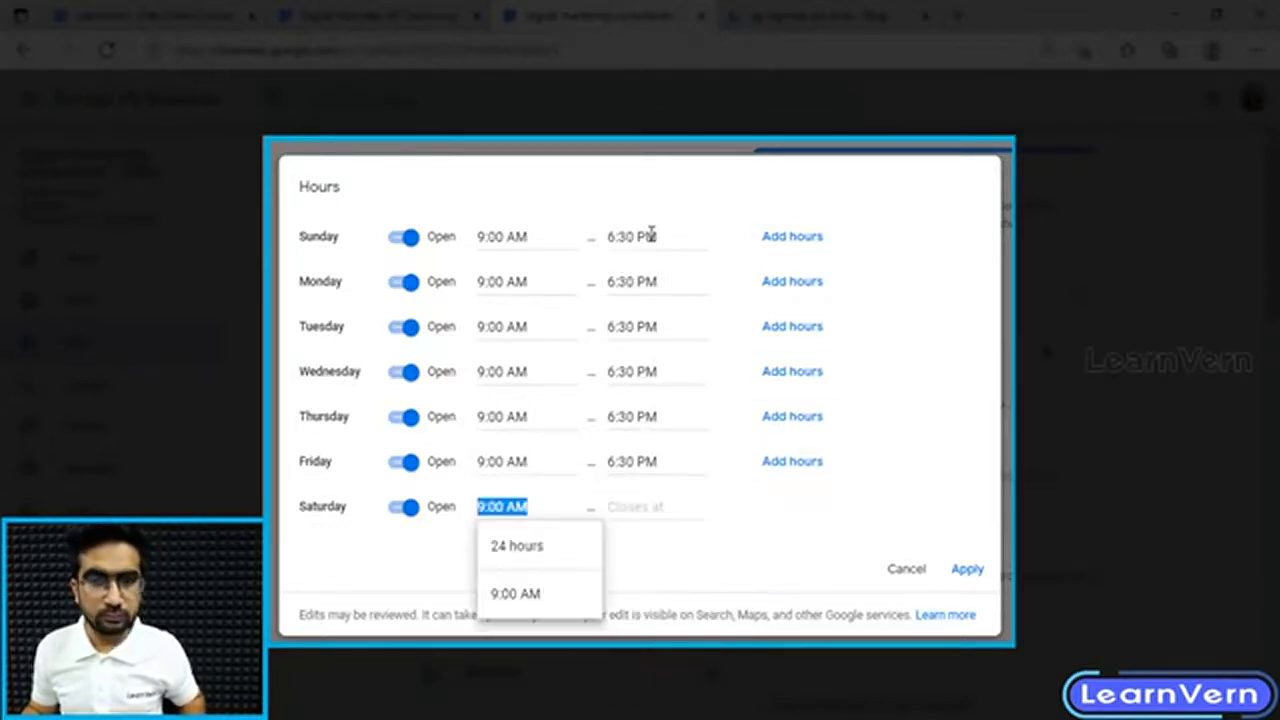
{"action": "key", "text": "Tab"}
{"action": "key", "text": "ctrl+v"}
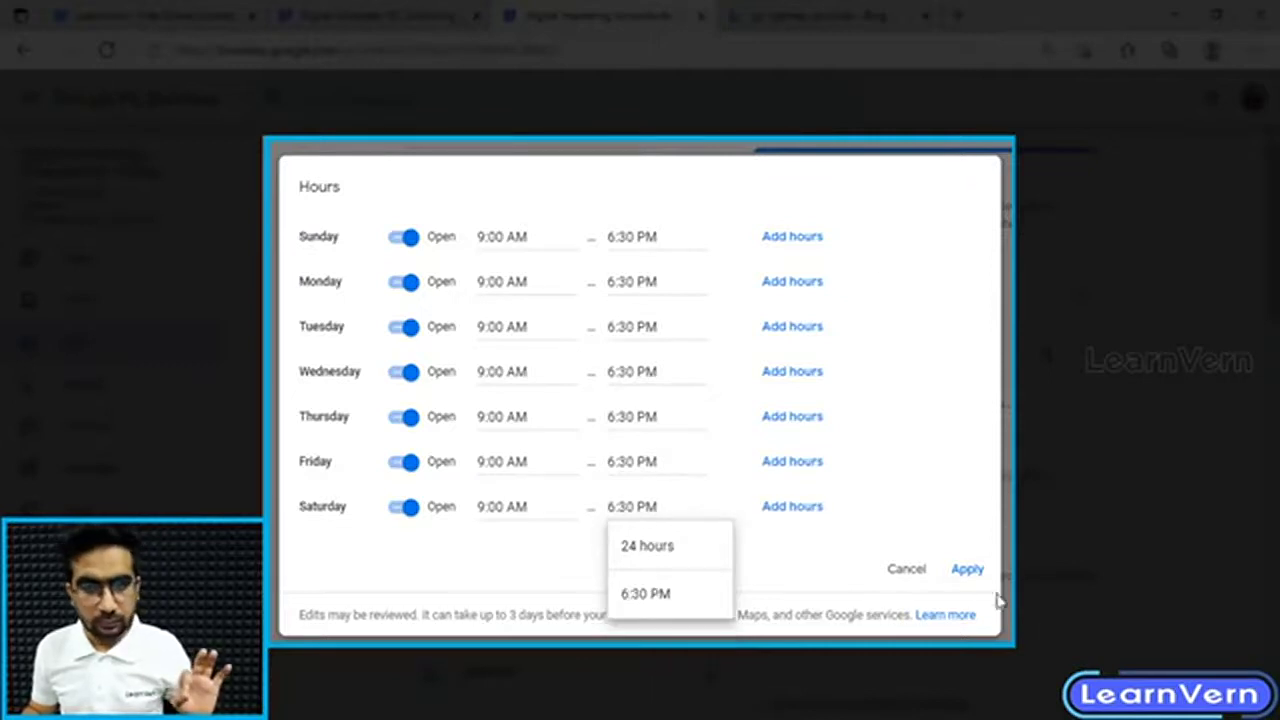
{"action": "left_click", "coordinate": [969, 578]}
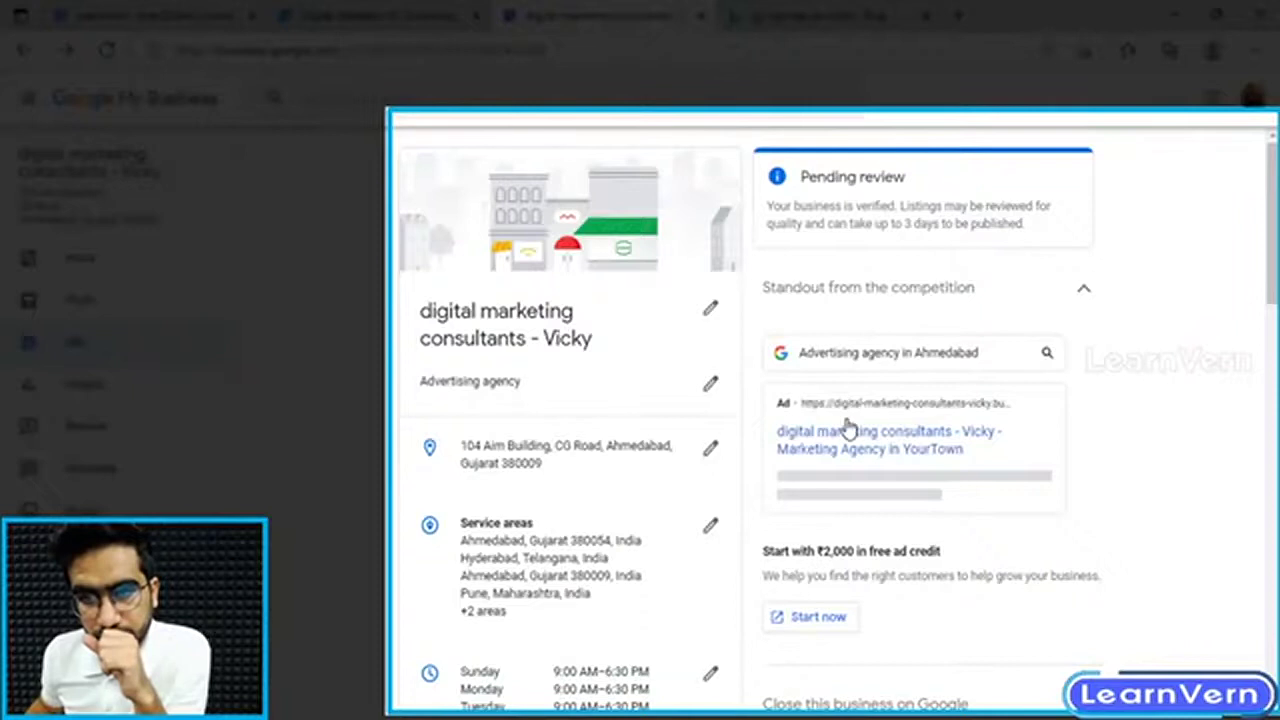
Return to the Home dashboard, reopen the business hours from the profile completion checklist and apply them again.
{"action": "scroll", "coordinate": [1009, 443], "scroll_direction": "down", "scroll_amount": 10}
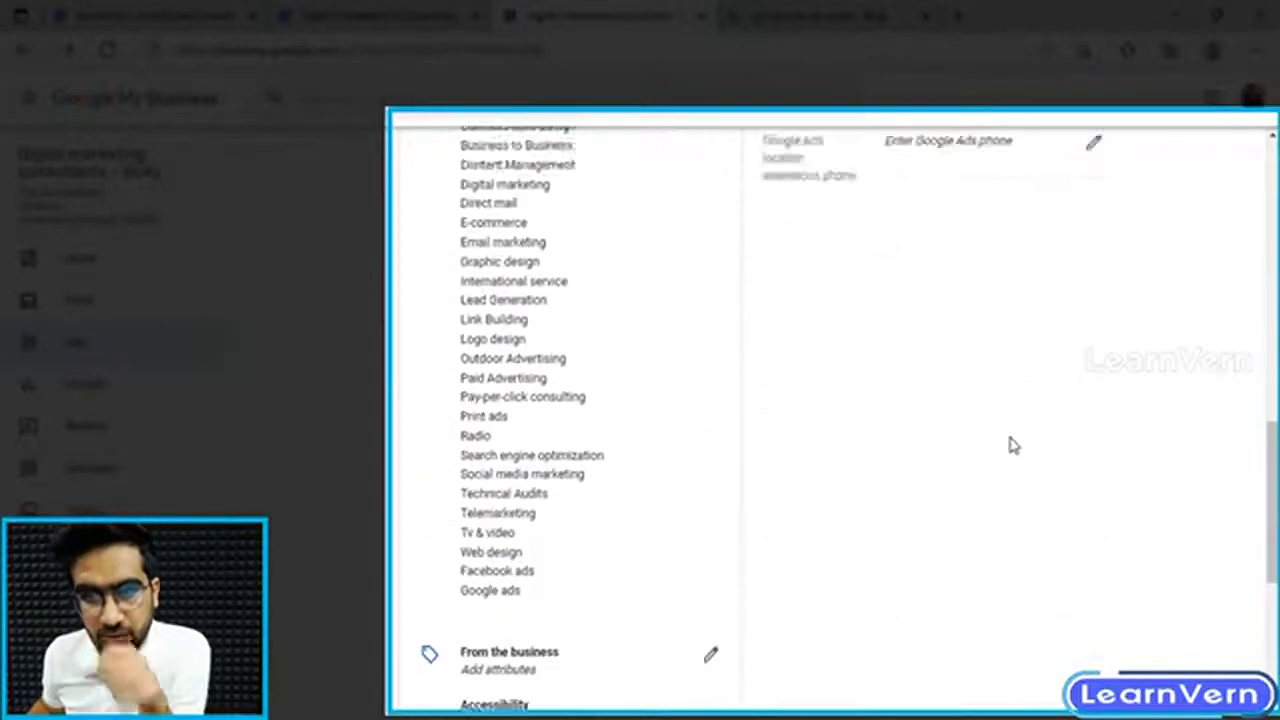
{"action": "scroll", "coordinate": [1009, 443], "scroll_direction": "down", "scroll_amount": 5}
{"action": "scroll", "coordinate": [1009, 443], "scroll_direction": "up", "scroll_amount": 10}
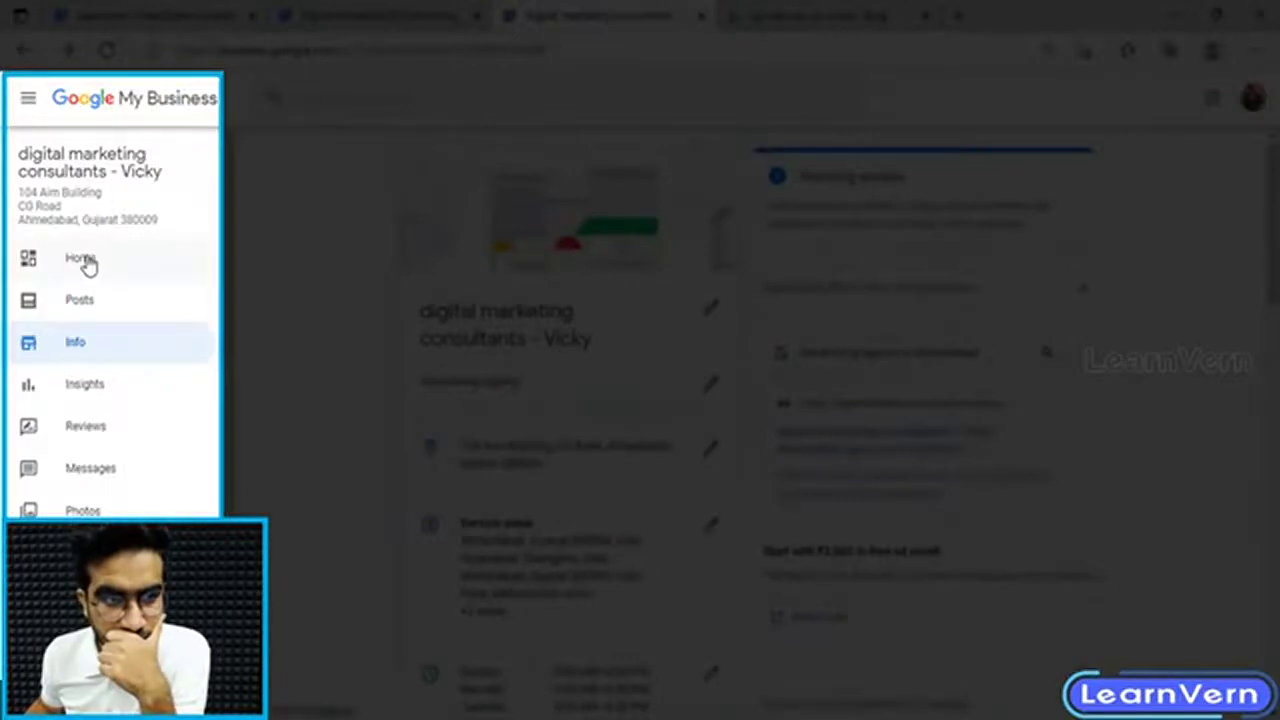
{"action": "left_click", "coordinate": [100, 263]}
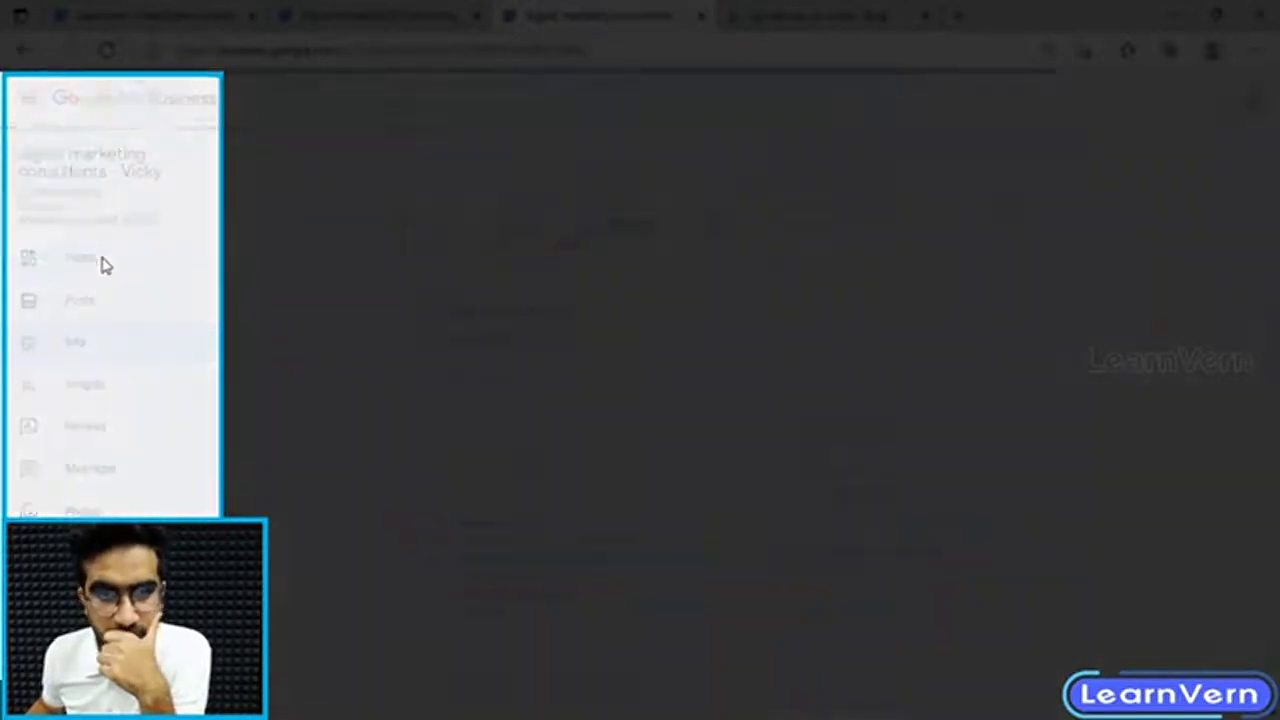
{"action": "scroll", "coordinate": [834, 531], "scroll_direction": "down", "scroll_amount": 8}
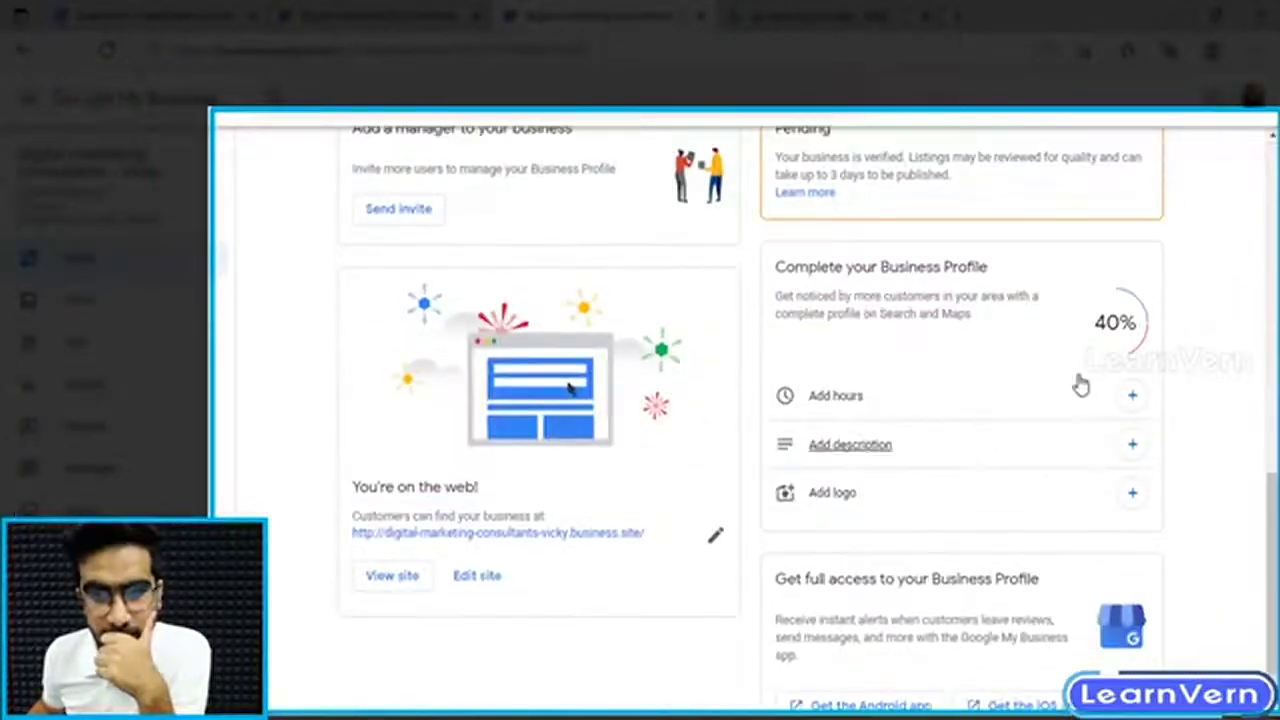
{"action": "left_click", "coordinate": [1133, 398]}
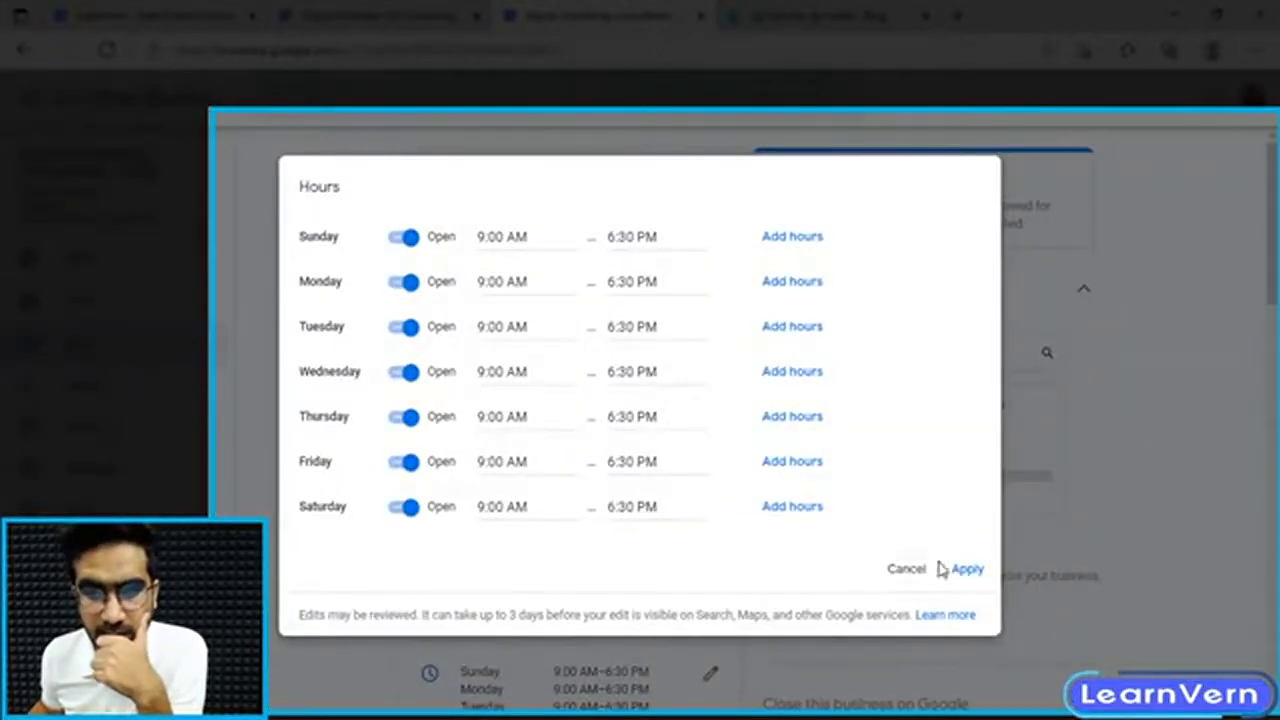
{"action": "left_click", "coordinate": [962, 568]}
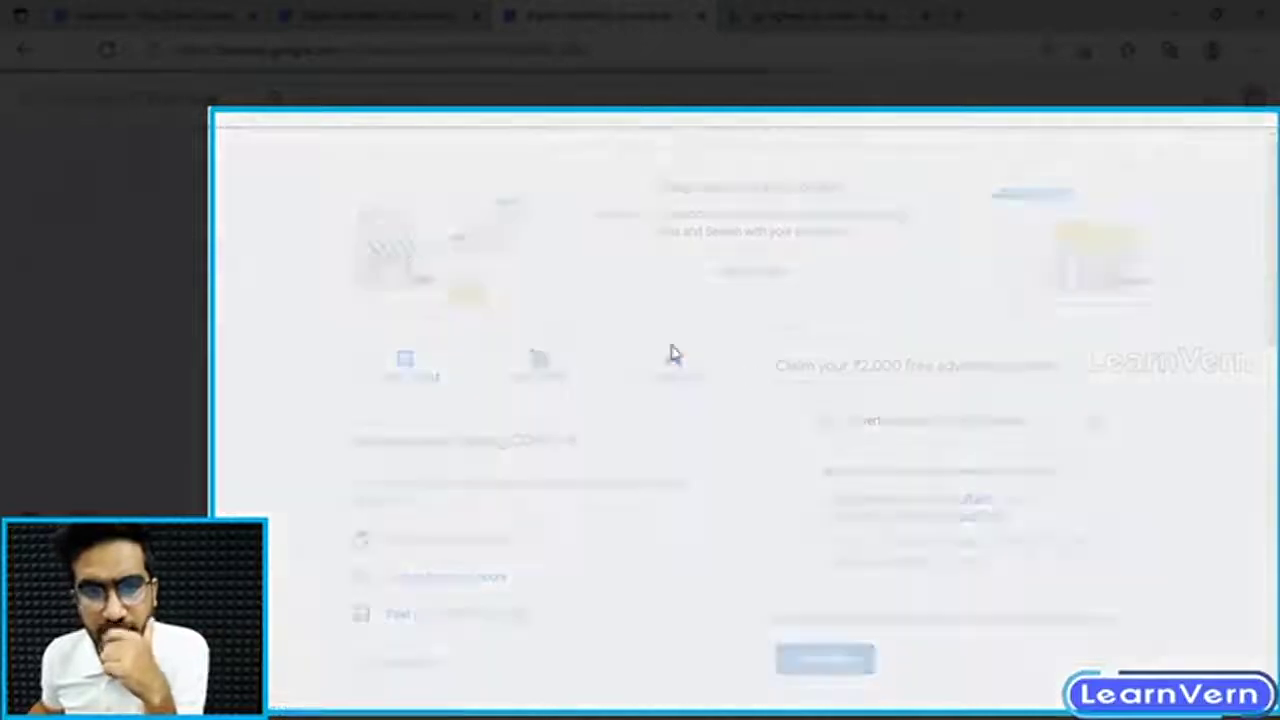
Examine the Home dashboard's cards, the pending review notice and the profile completion checklist.
{"action": "scroll", "coordinate": [971, 423], "scroll_direction": "down", "scroll_amount": 11}
{"action": "scroll", "coordinate": [925, 281], "scroll_direction": "up", "scroll_amount": 2}
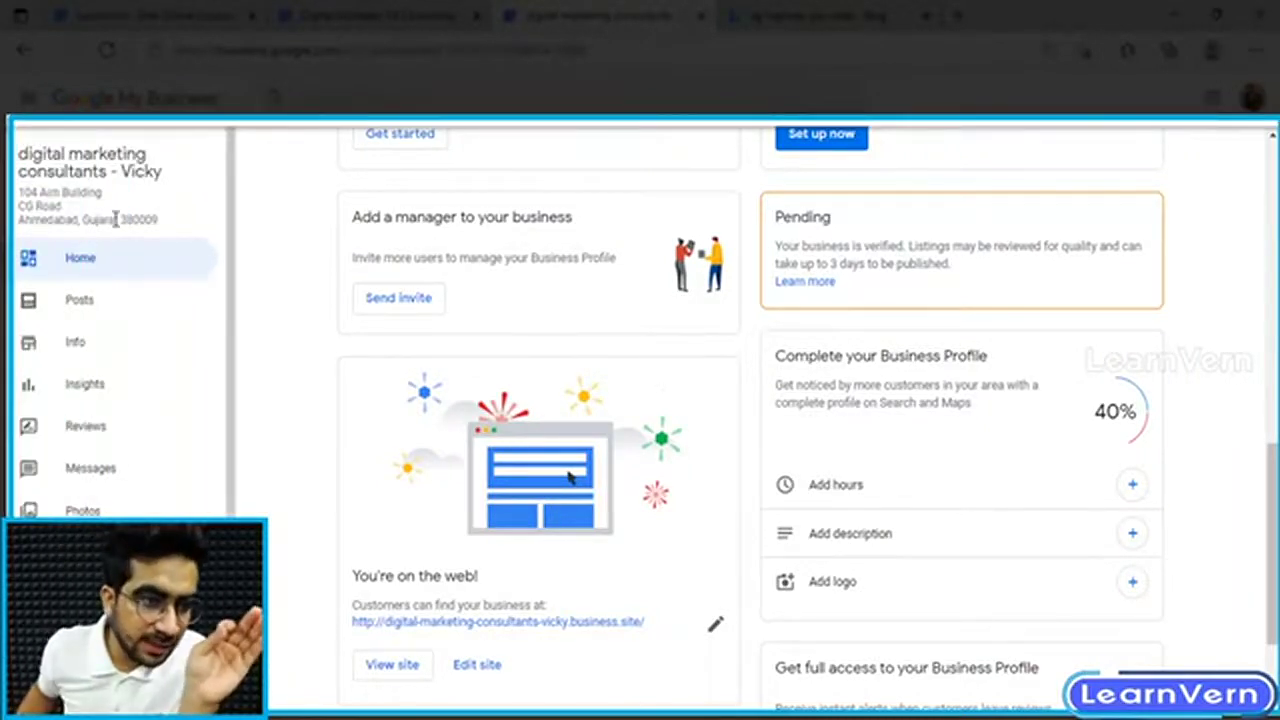
{"action": "triple_click", "coordinate": [116, 219]}
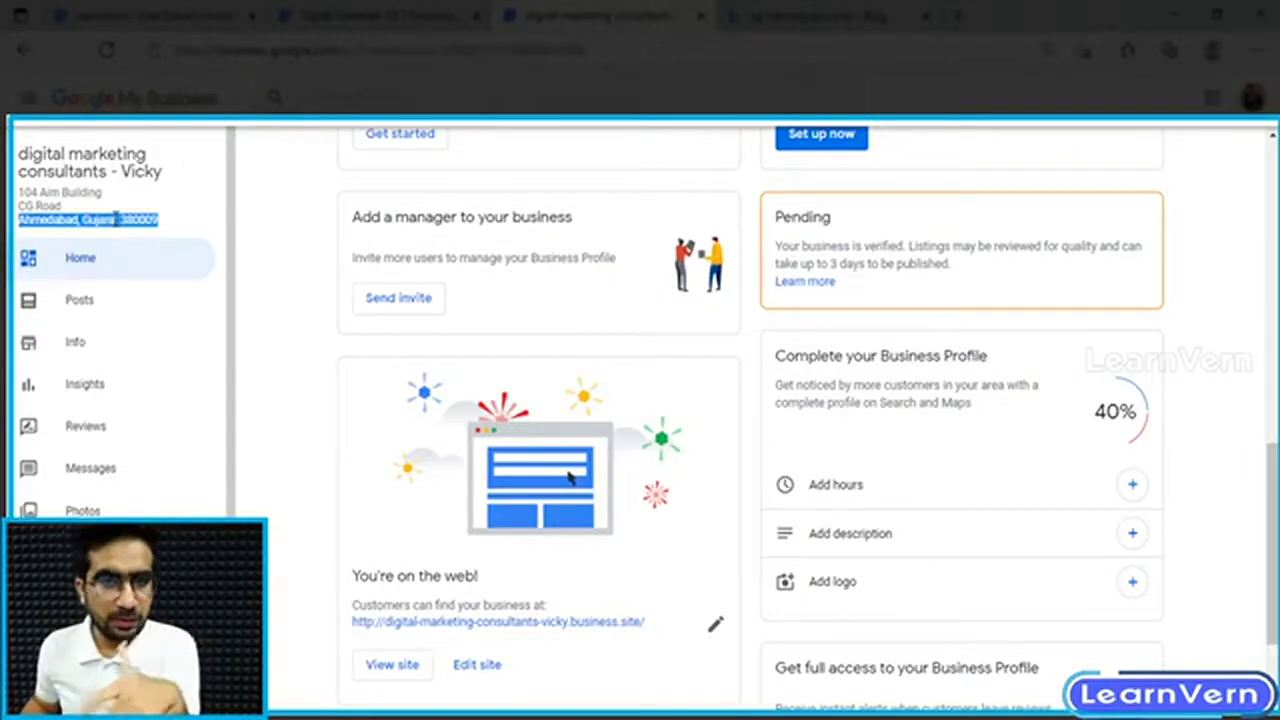
{"action": "scroll", "coordinate": [460, 574], "scroll_direction": "down", "scroll_amount": 3}
{"action": "scroll", "coordinate": [463, 574], "scroll_direction": "up", "scroll_amount": 10}
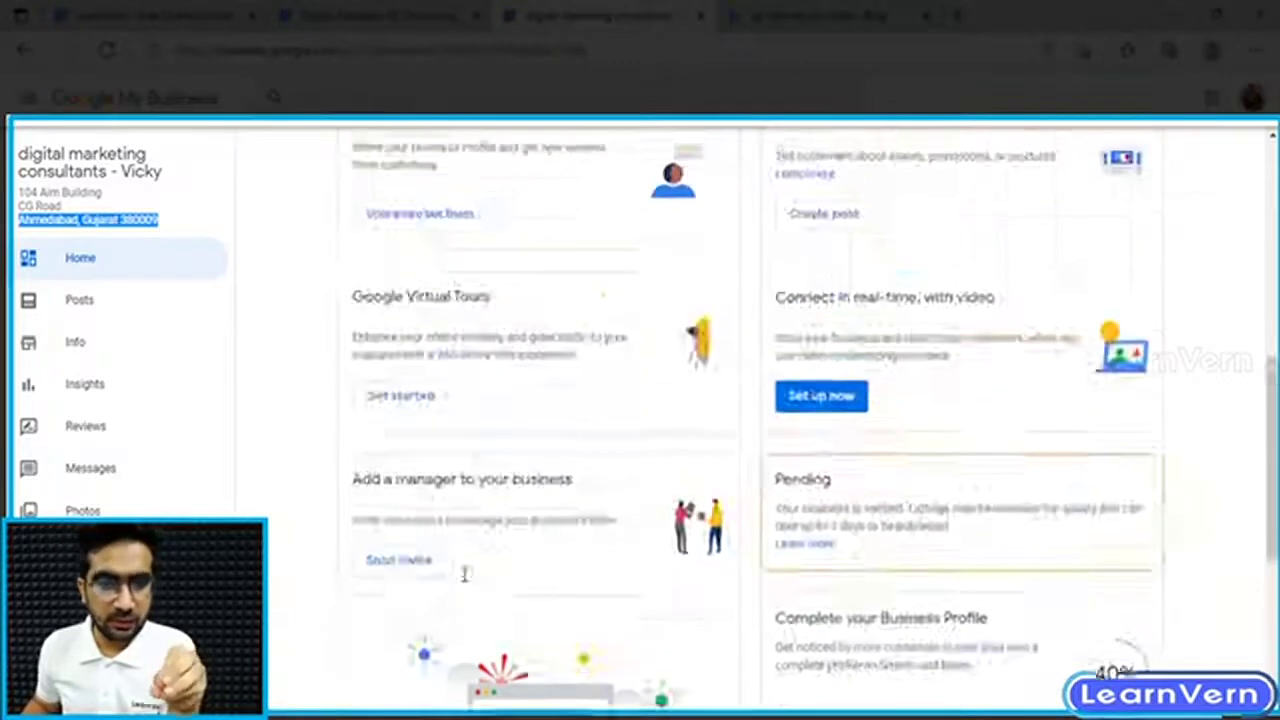
{"action": "scroll", "coordinate": [463, 574], "scroll_direction": "down", "scroll_amount": 4}
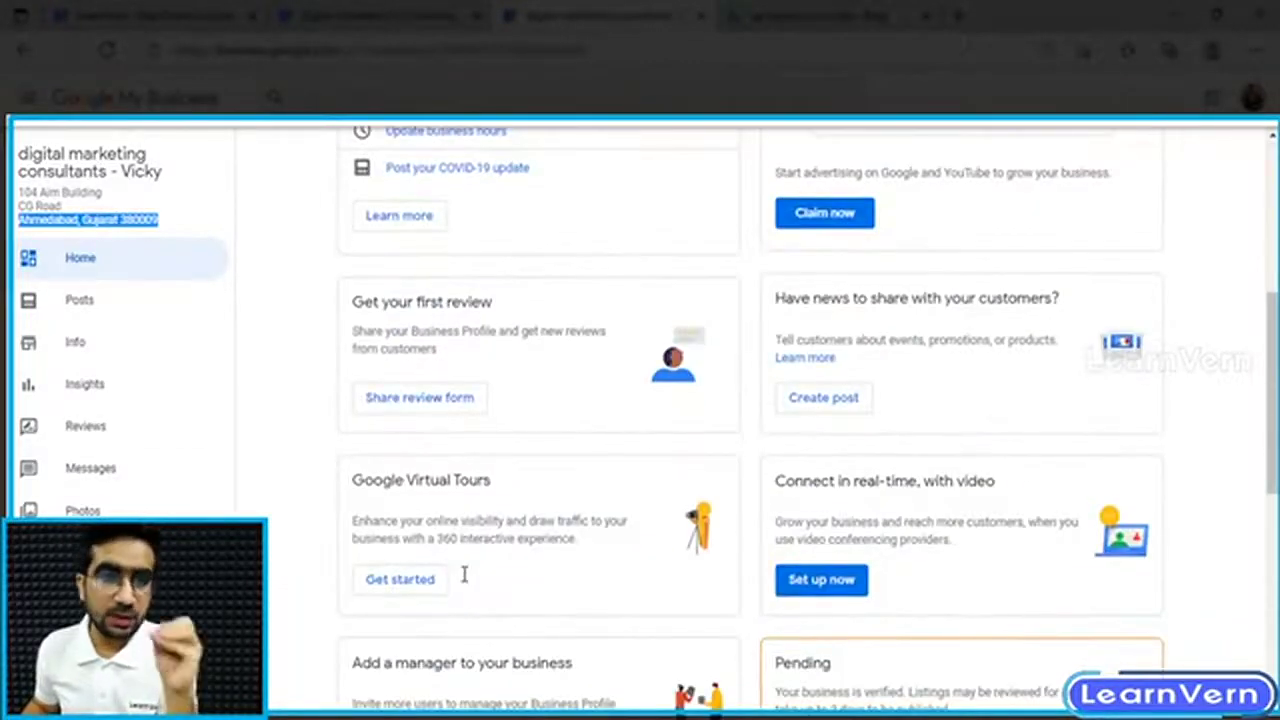
{"action": "scroll", "coordinate": [463, 582], "scroll_direction": "up", "scroll_amount": 1}
{"action": "scroll", "coordinate": [855, 547], "scroll_direction": "down", "scroll_amount": 4}
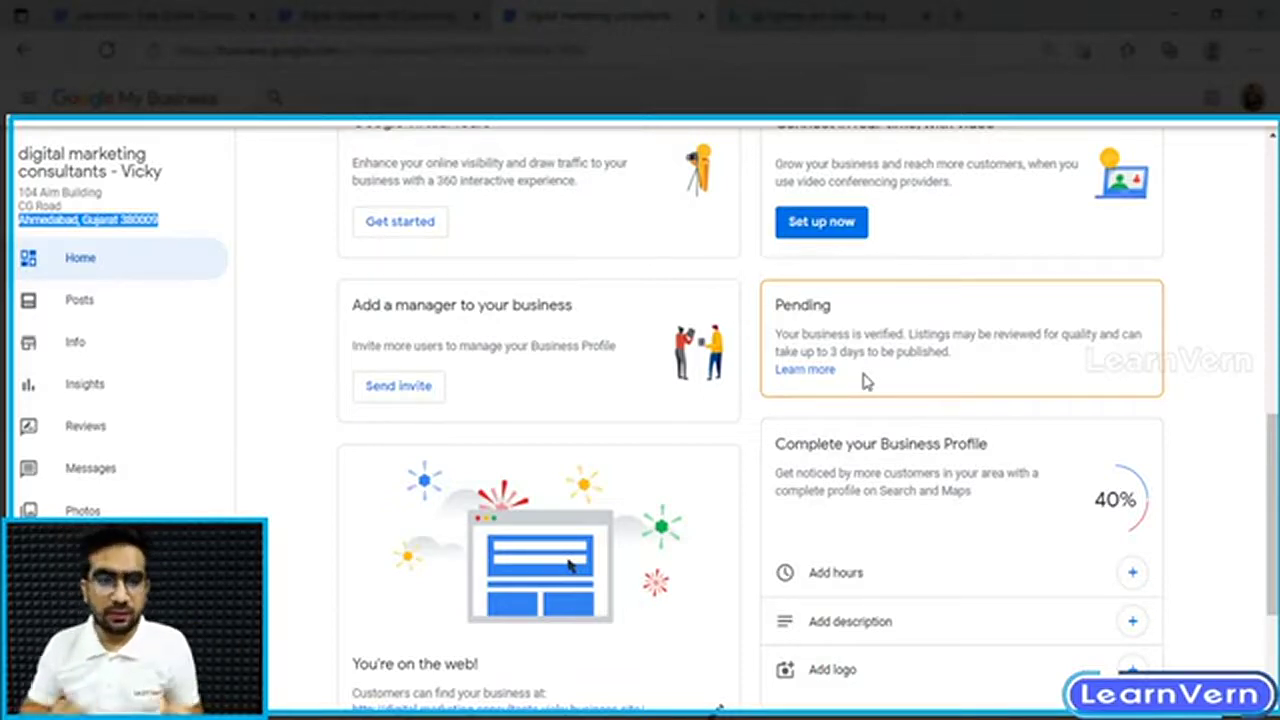
{"action": "scroll", "coordinate": [866, 381], "scroll_direction": "down", "scroll_amount": 3}
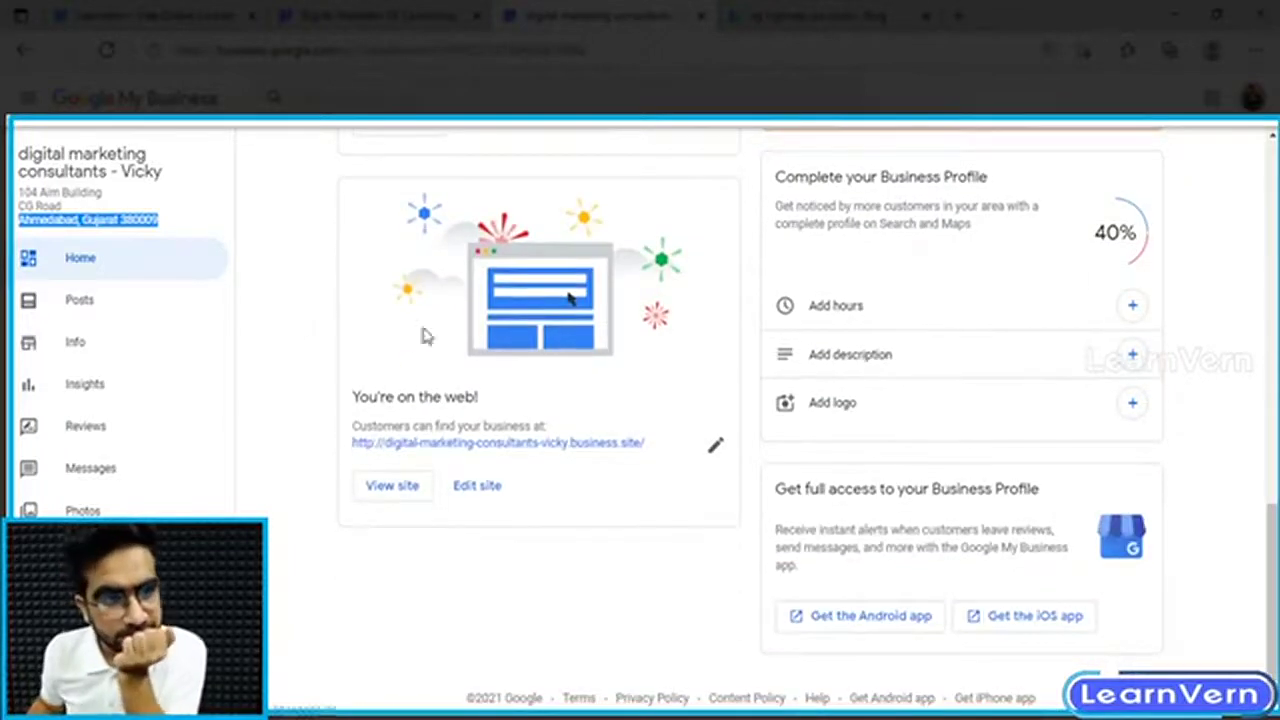
Check the business details, weekly hours and services list on the Info page.
{"action": "left_click", "coordinate": [172, 343]}
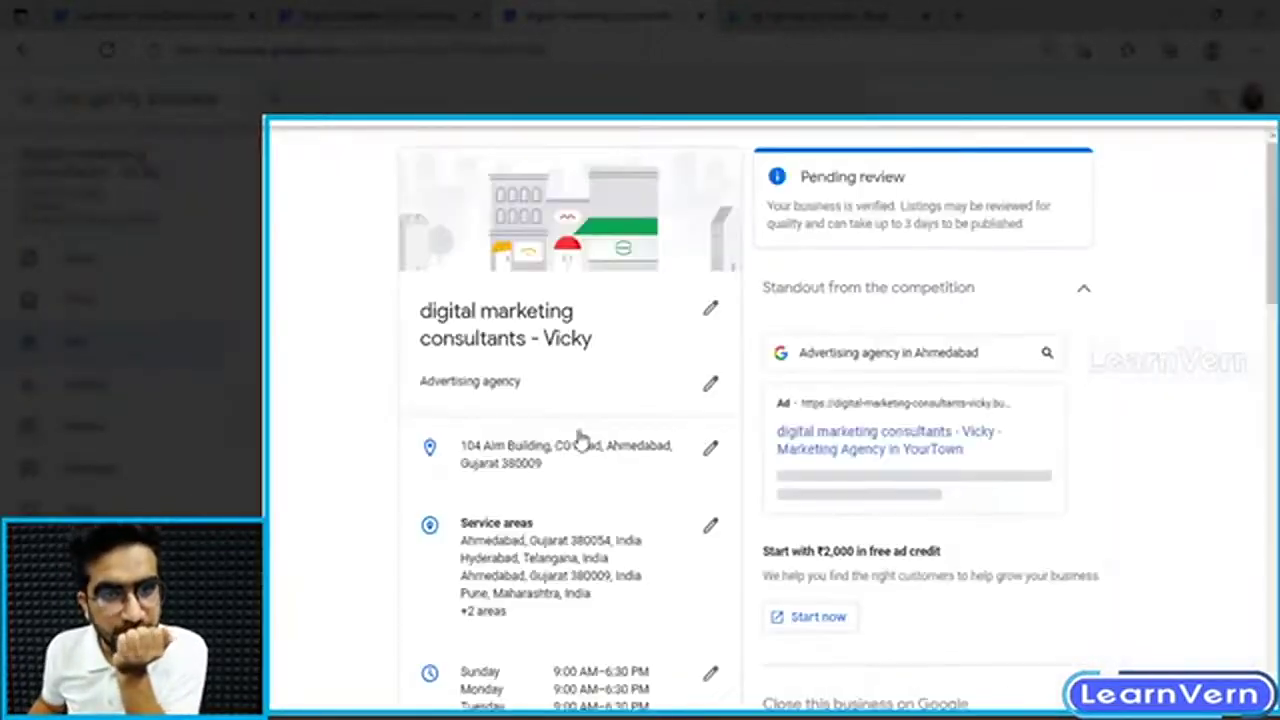
{"action": "scroll", "coordinate": [590, 470], "scroll_direction": "down", "scroll_amount": 5}
{"action": "scroll", "coordinate": [603, 500], "scroll_direction": "down", "scroll_amount": 2}
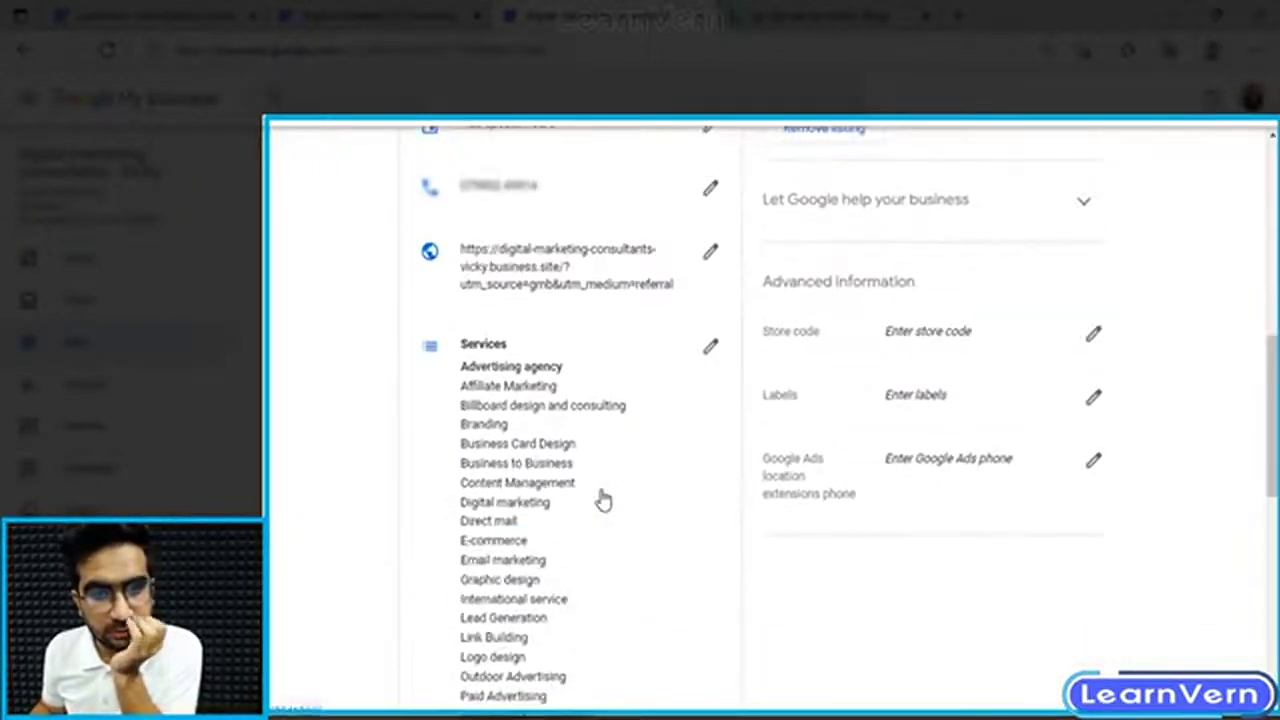
{"action": "scroll", "coordinate": [603, 500], "scroll_direction": "up", "scroll_amount": 4}
Open the business description from the Home completion checklist and enter "We deal in Digital Marketing services".
{"action": "left_click", "coordinate": [125, 262]}
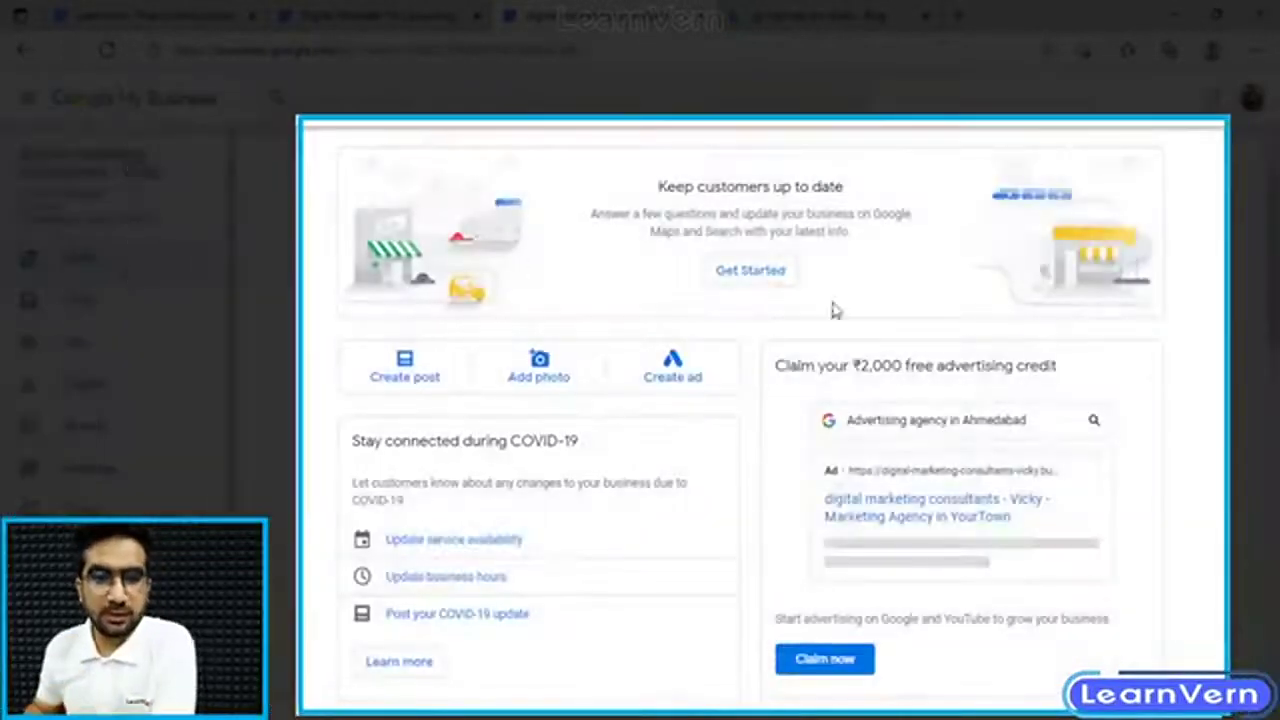
{"action": "scroll", "coordinate": [974, 363], "scroll_direction": "down", "scroll_amount": 10}
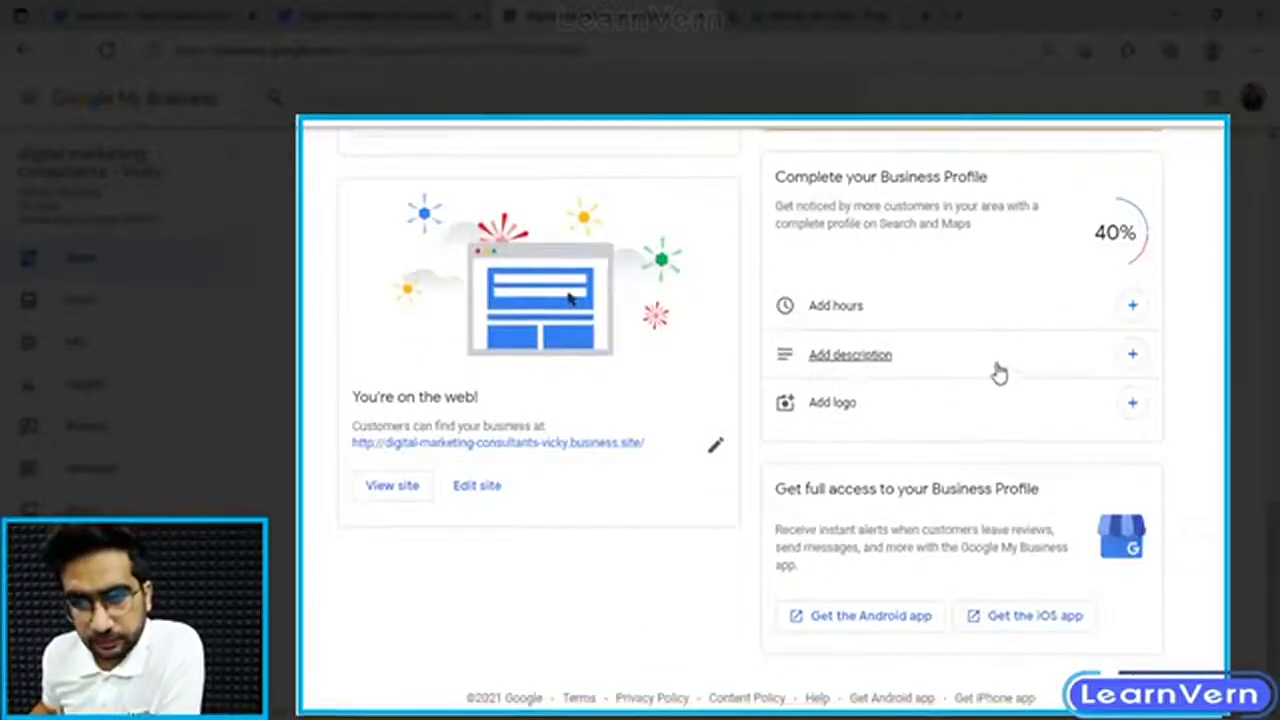
{"action": "left_click", "coordinate": [876, 368]}
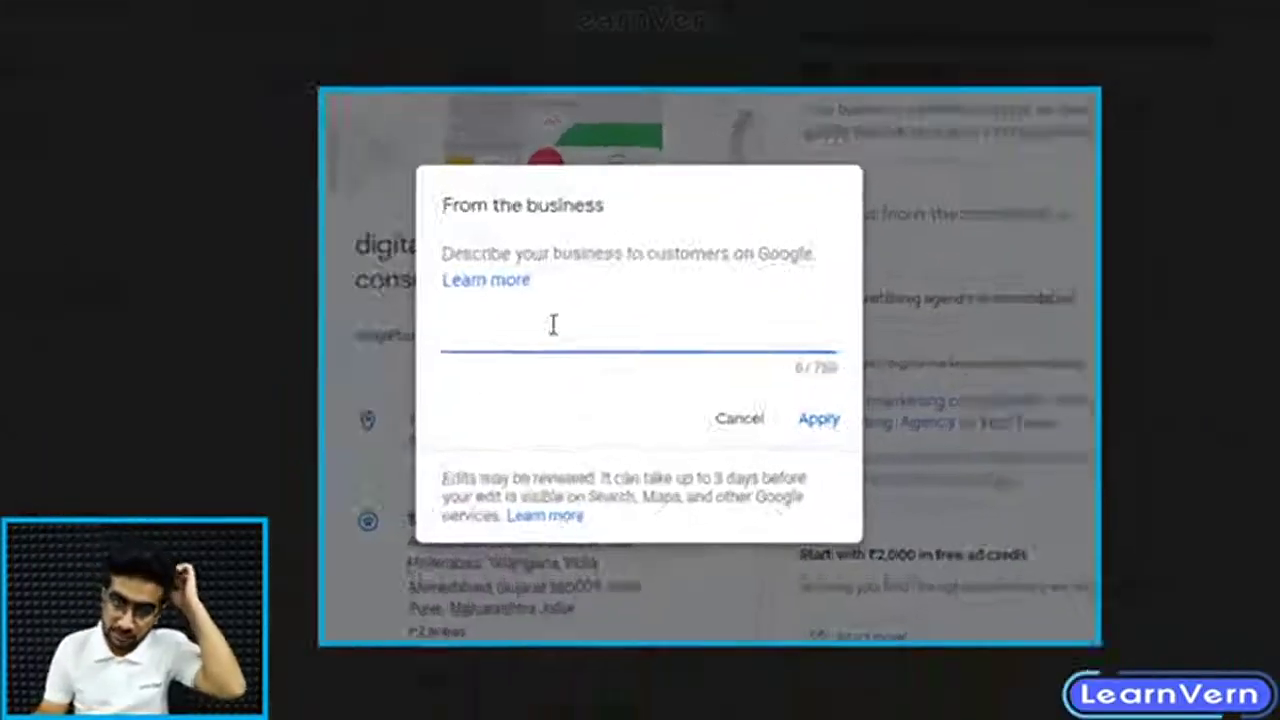
{"action": "type", "text": "wE D"}
{"action": "key", "text": "BackSpace"}
{"action": "key", "text": "BackSpace"}
{"action": "key", "text": "BackSpace"}
{"action": "key", "text": "BackSpace"}
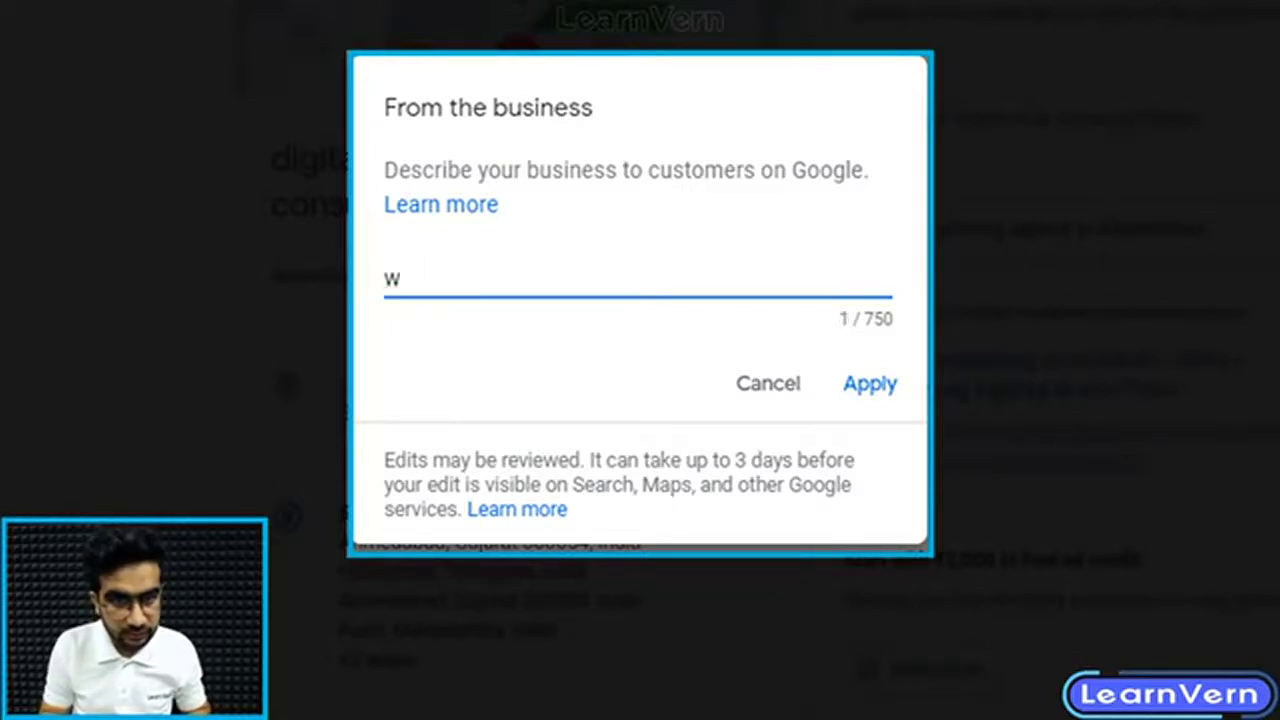
{"action": "type", "text": "e dae"}
{"action": "key", "text": "BackSpace"}
{"action": "key", "text": "BackSpace"}
{"action": "type", "text": "eal in"}
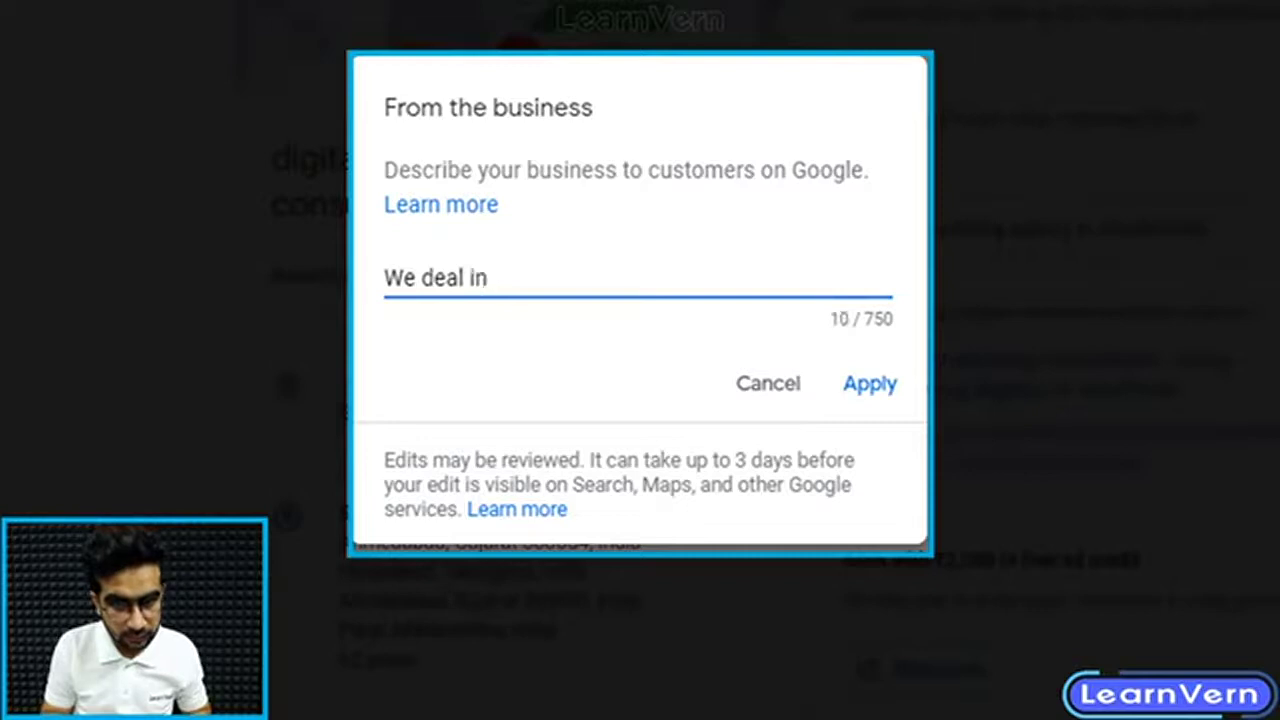
{"action": "type", "text": " Digital Marketing services"}
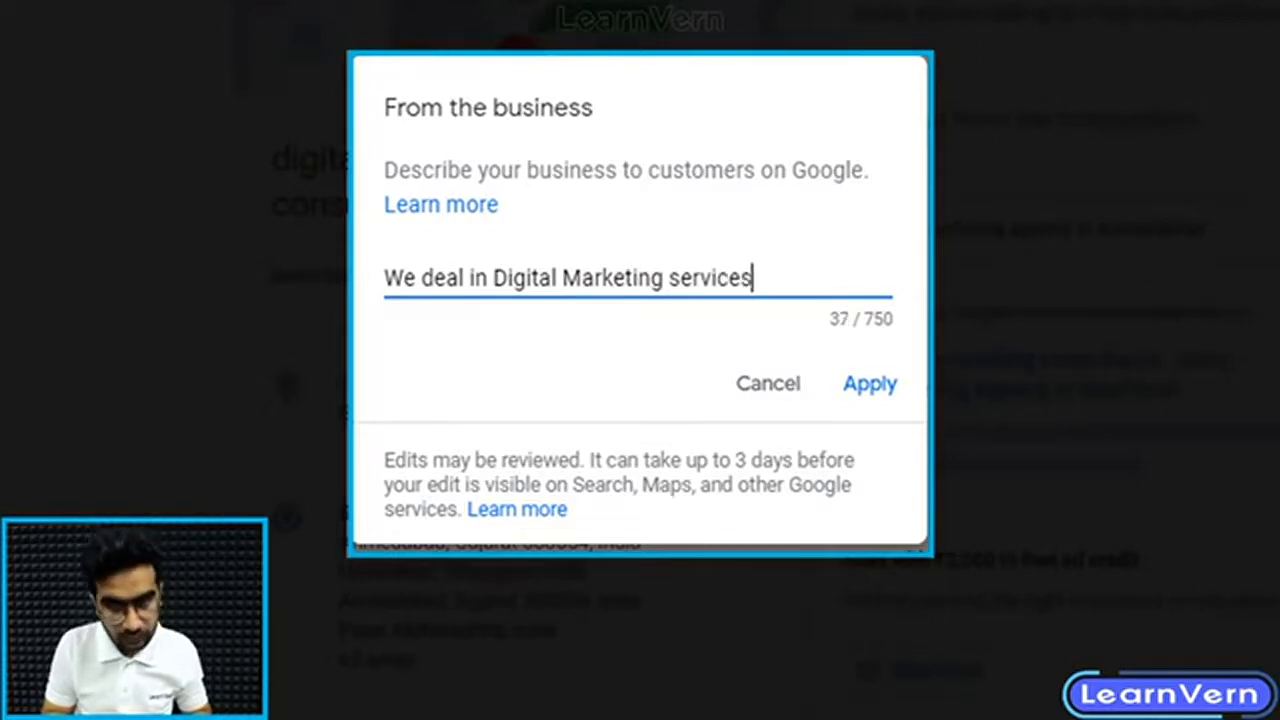
Add a second paragraph to the description, "In that we provide SEO, SMM, Graphics, Web Development", followed by a blank line.
{"action": "key", "text": "Return"}
{"action": "key", "text": "Return"}
{"action": "type", "text": "In the "}
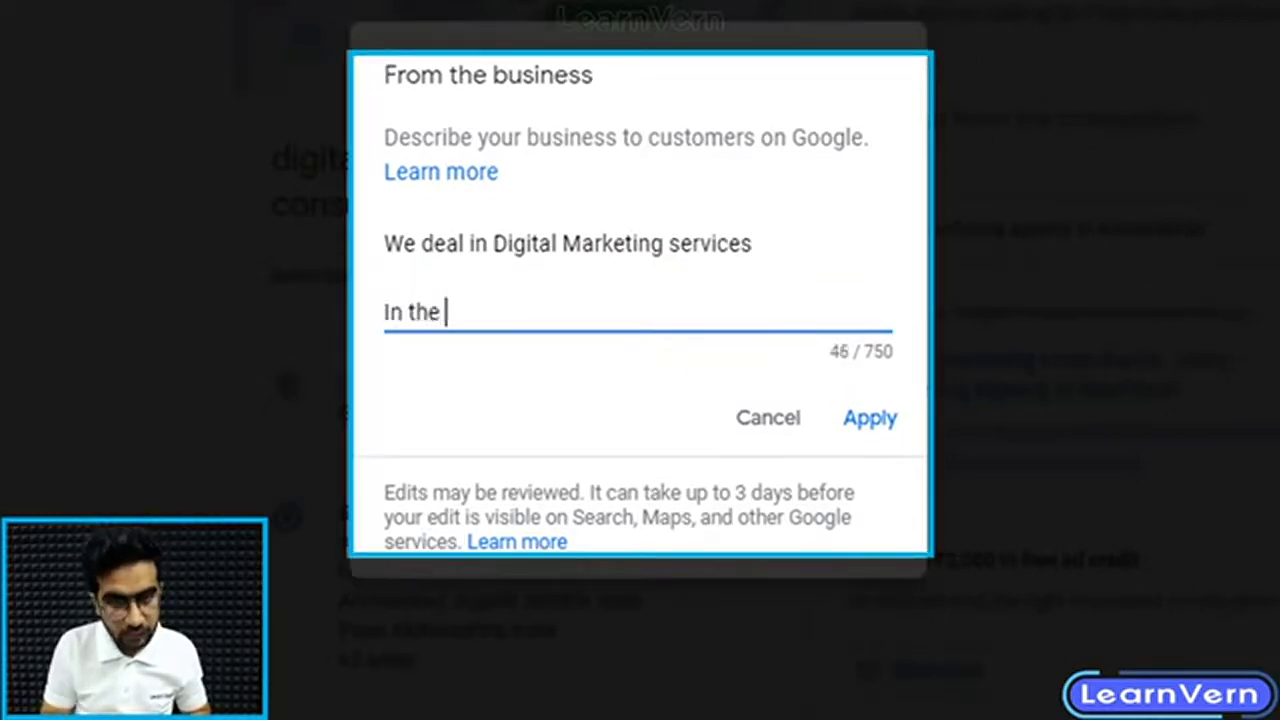
{"action": "key", "text": "BackSpace"}
{"action": "key", "text": "BackSpace"}
{"action": "type", "text": "at we"}
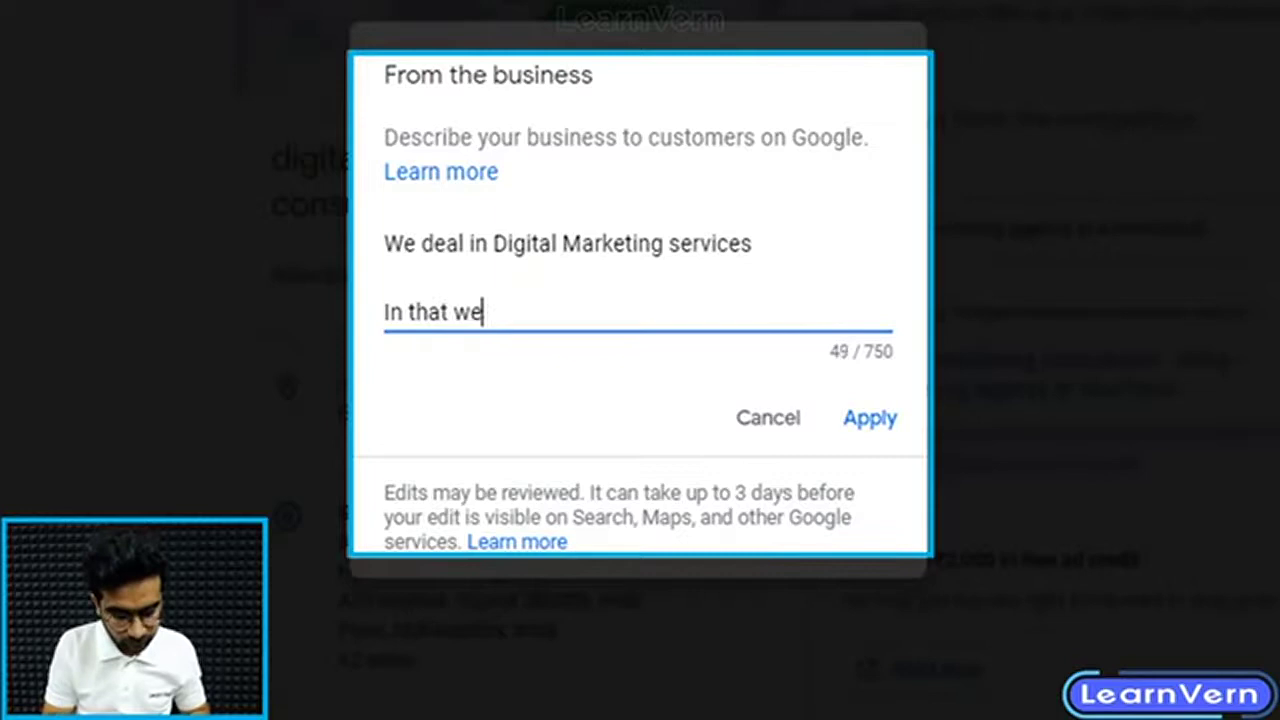
{"action": "type", "text": " provideo"}
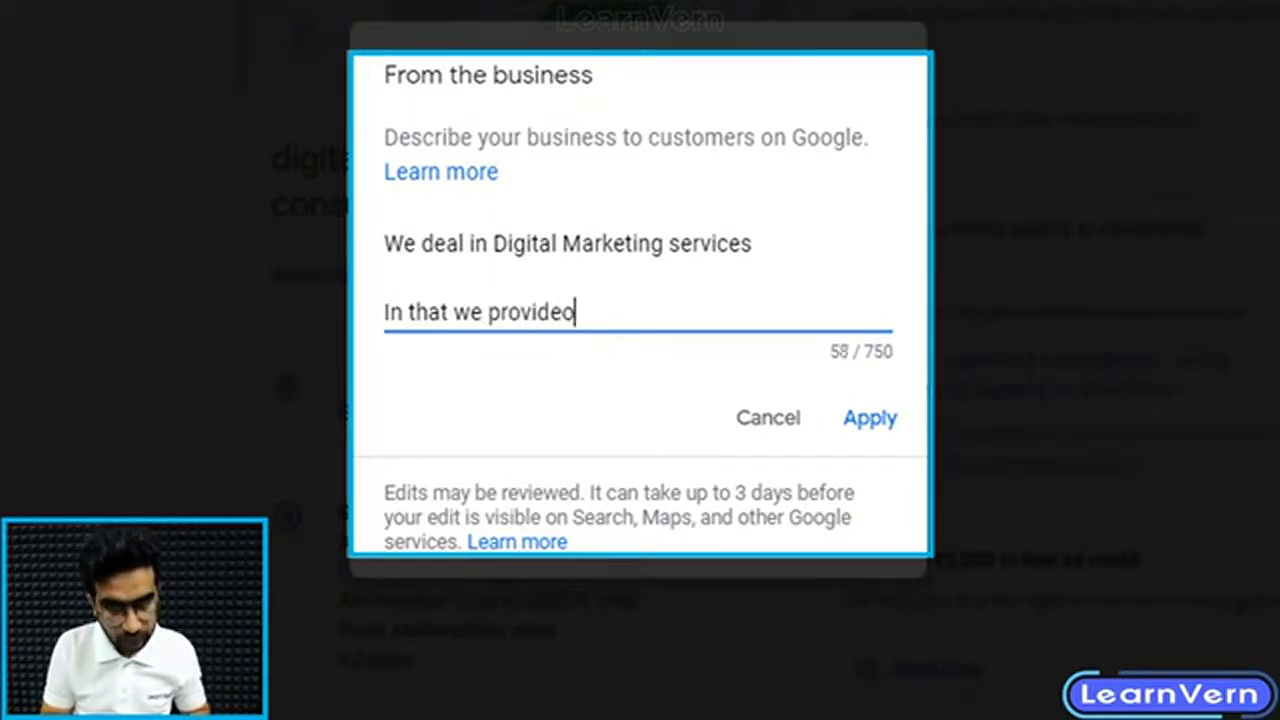
{"action": "key", "text": "BackSpace"}
{"action": "key", "text": "BackSpace"}
{"action": "type", "text": "SEO, SMM"}
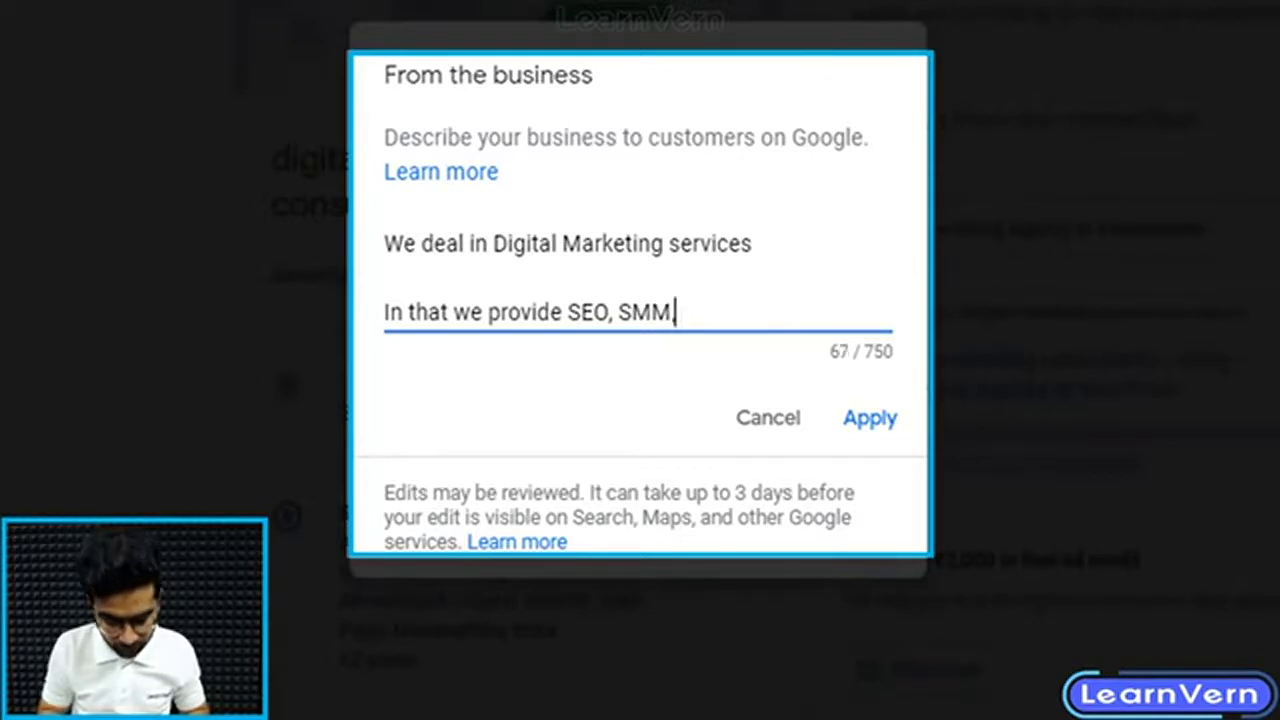
{"action": "type", "text": ", Graphic"}
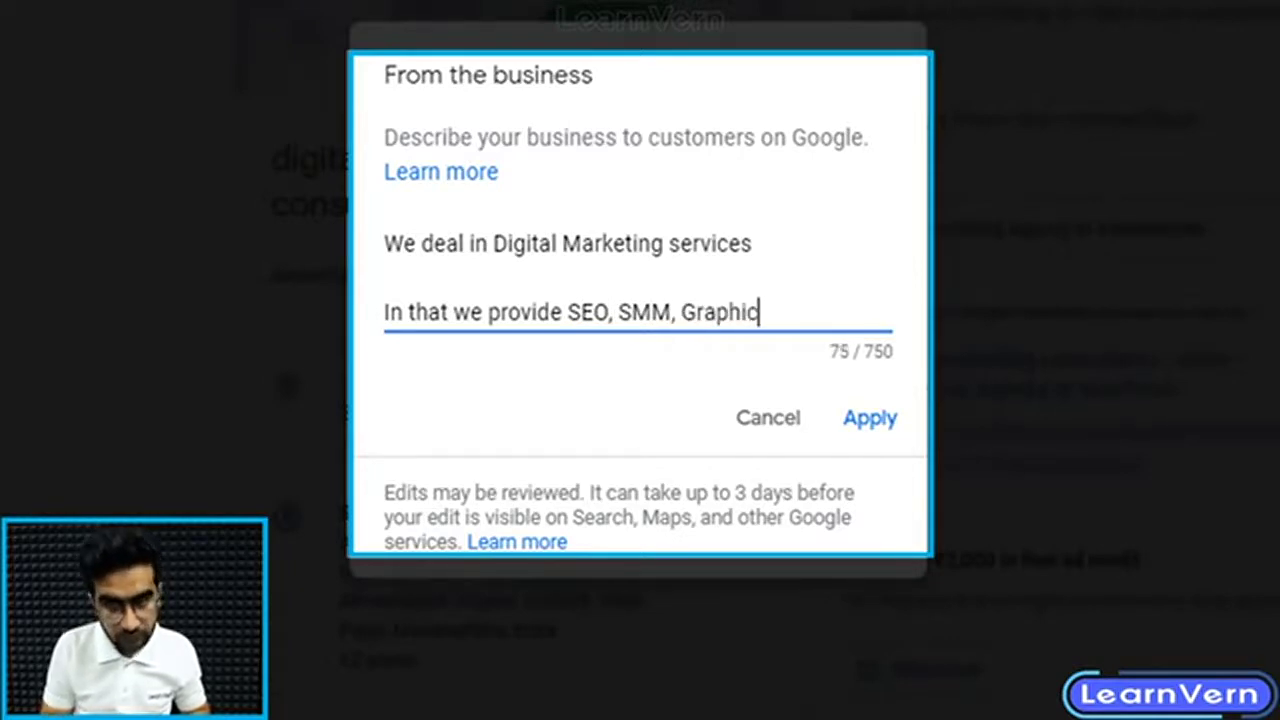
{"action": "type", "text": "s, We"}
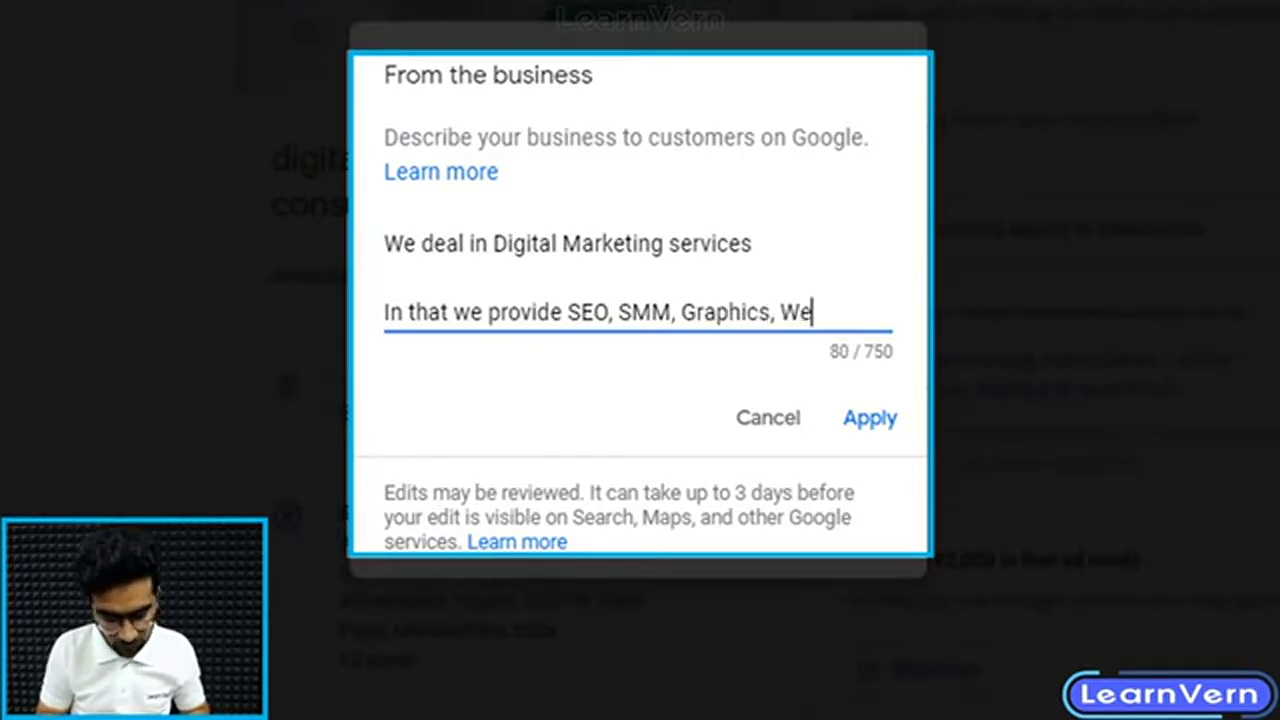
{"action": "type", "text": "b Deve"}
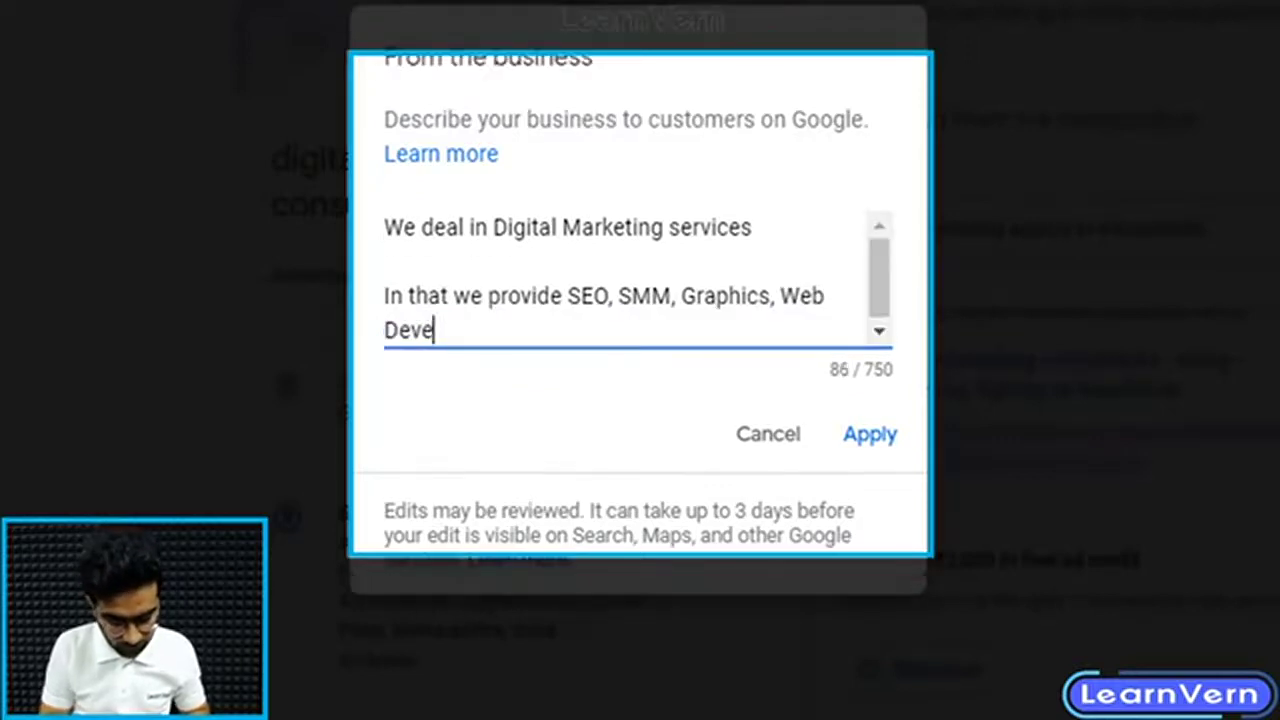
{"action": "type", "text": "lopmern"}
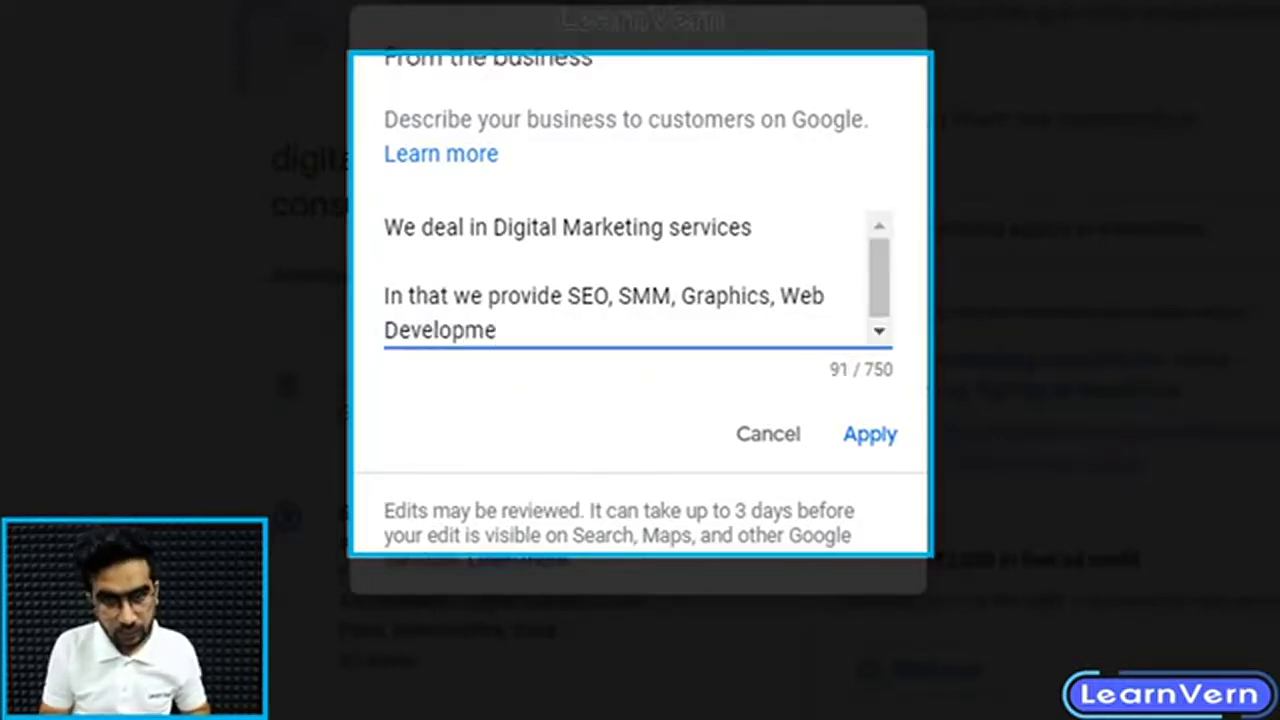
{"action": "key", "text": "Return"}
{"action": "key", "text": "Return"}
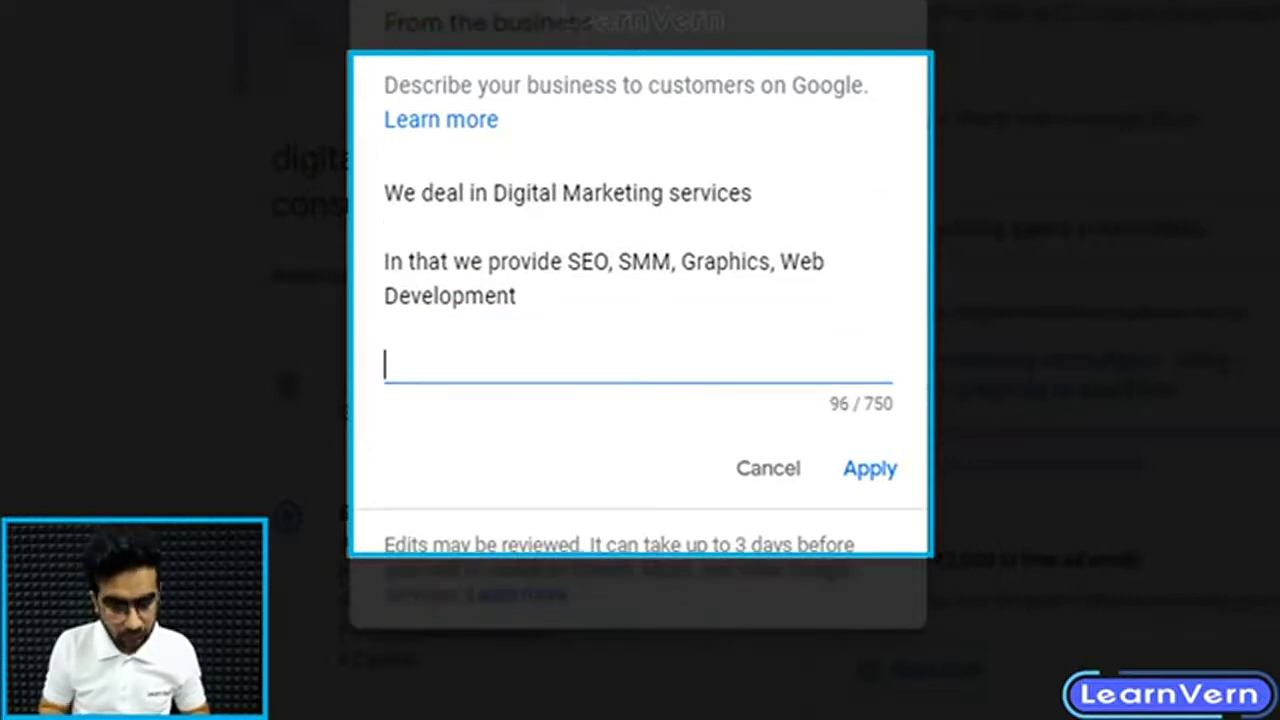
Add the closing line "for more details we can discuss" to the business description and apply it.
{"action": "type", "text": "for more details we"}
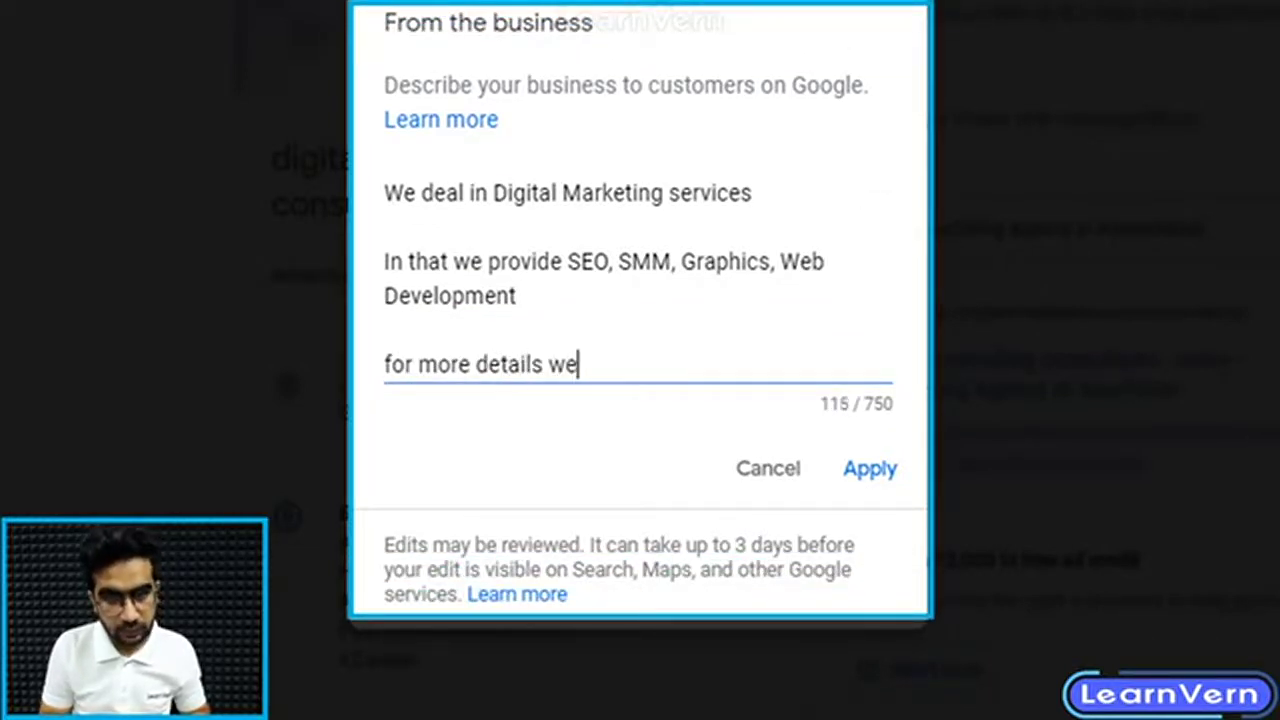
{"action": "type", "text": " can discuss"}
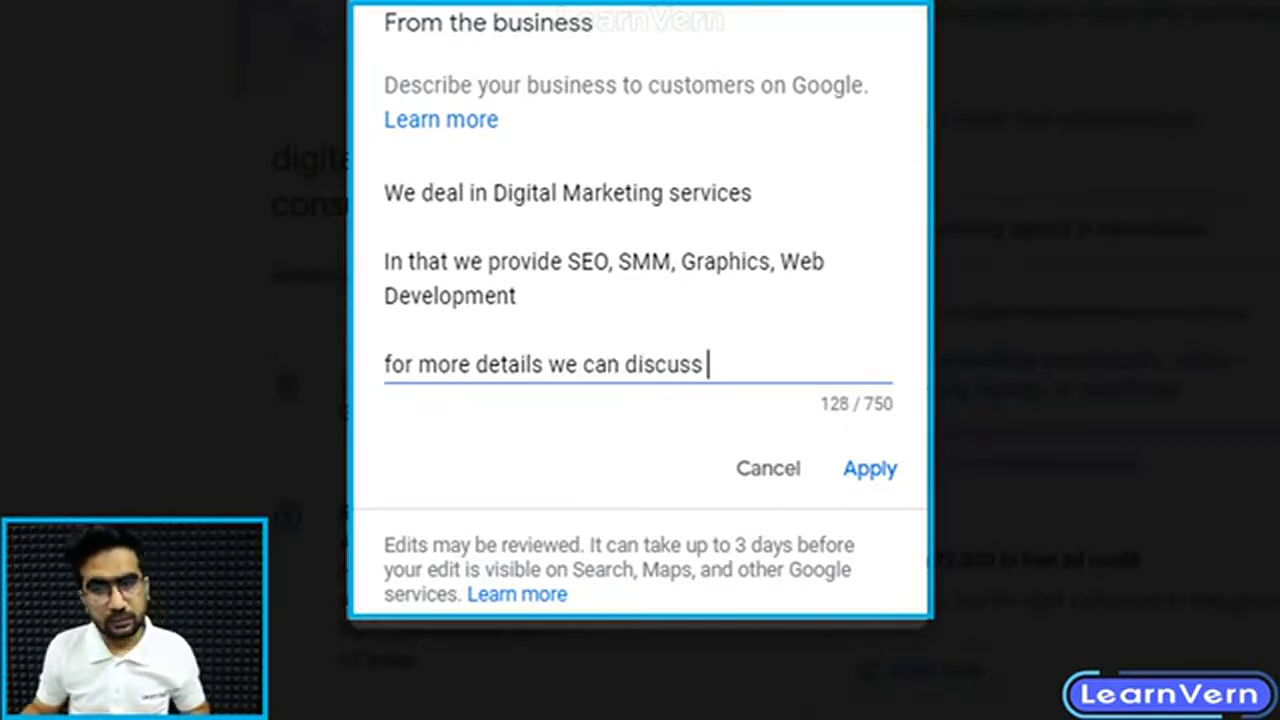
{"action": "left_click", "coordinate": [858, 478]}
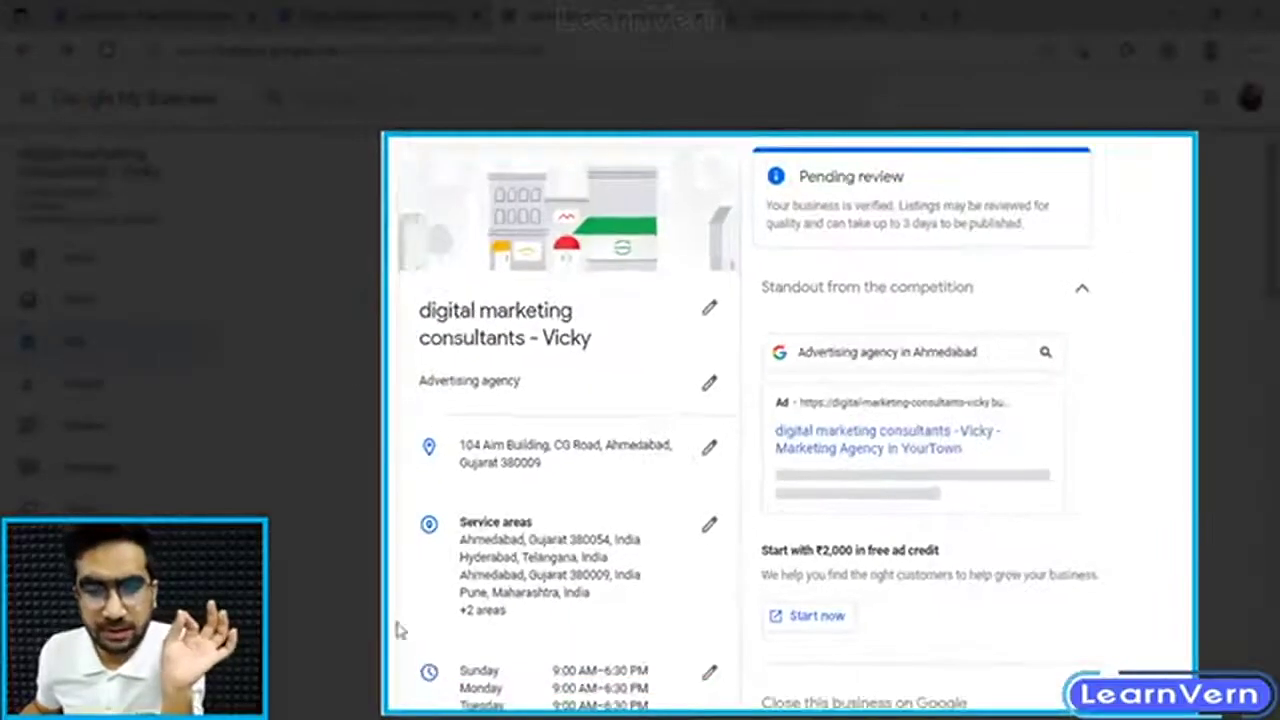
Set the dm.png image with the Digital Marketing Services artwork as the business profile's logo.
{"action": "scroll", "coordinate": [398, 630], "scroll_direction": "down", "scroll_amount": 8}
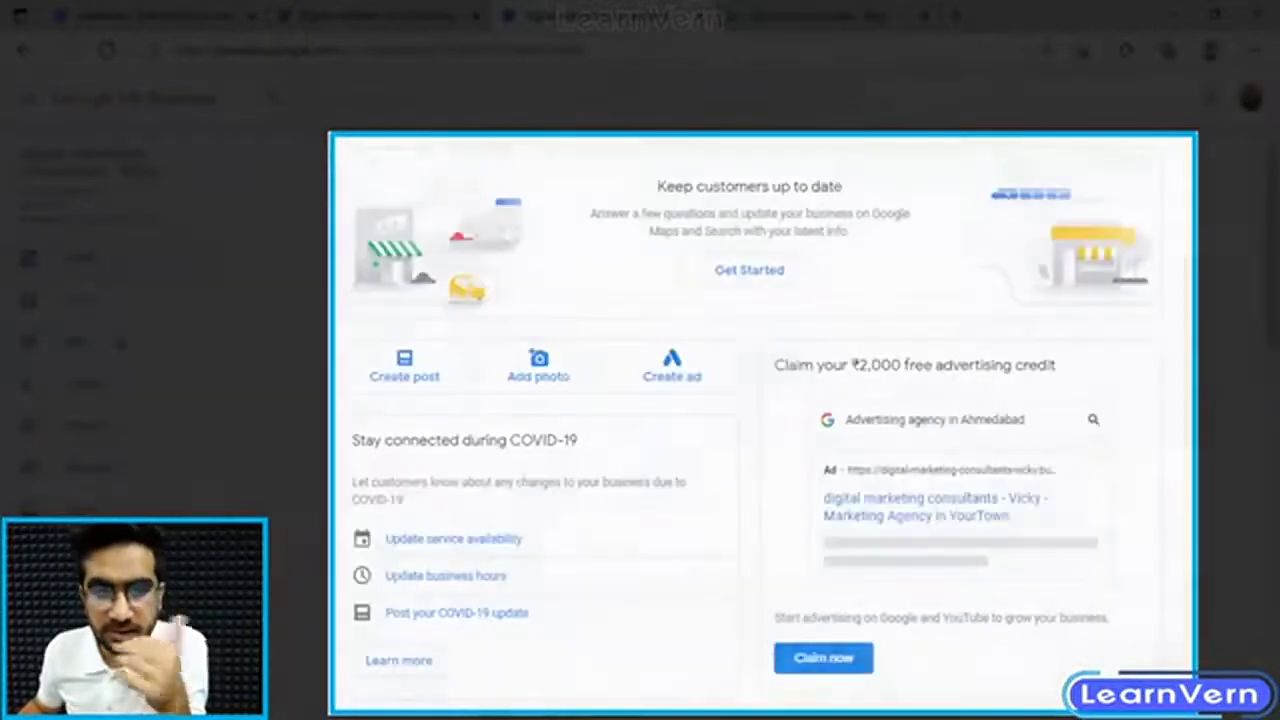
{"action": "scroll", "coordinate": [640, 409], "scroll_direction": "down", "scroll_amount": 5}
{"action": "scroll", "coordinate": [1080, 455], "scroll_direction": "down", "scroll_amount": 8}
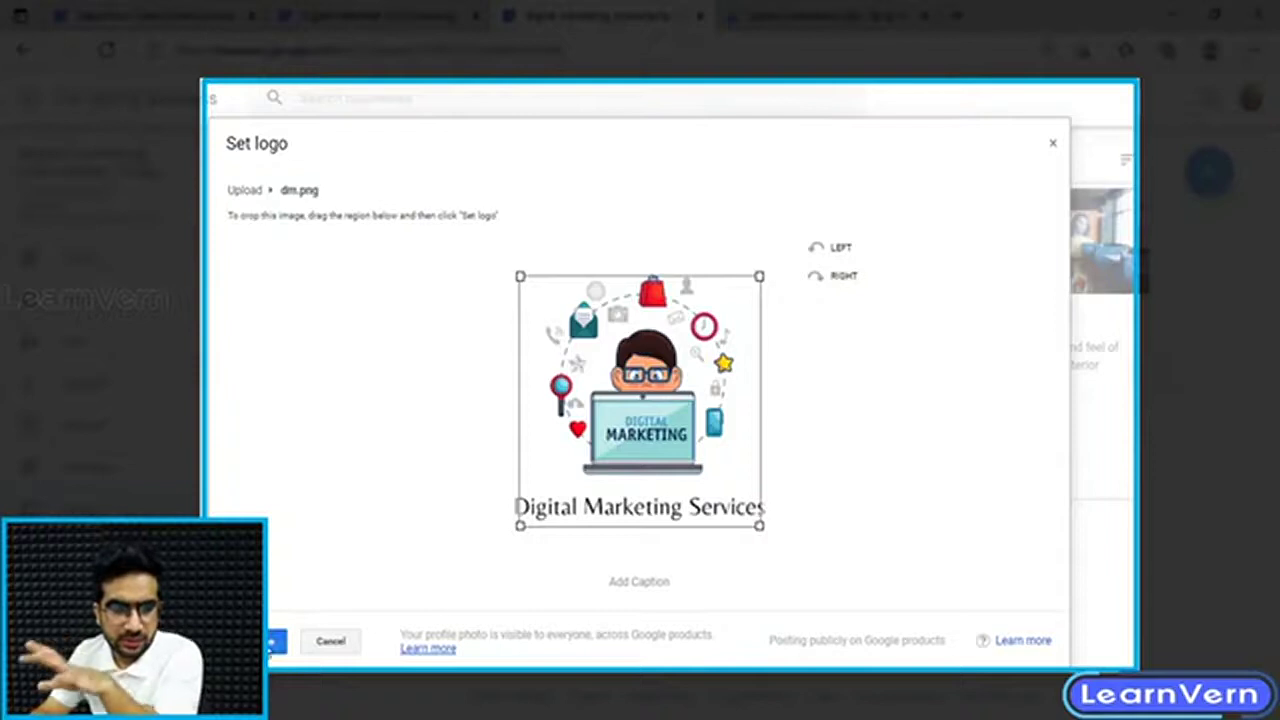
{"action": "left_click", "coordinate": [268, 649]}
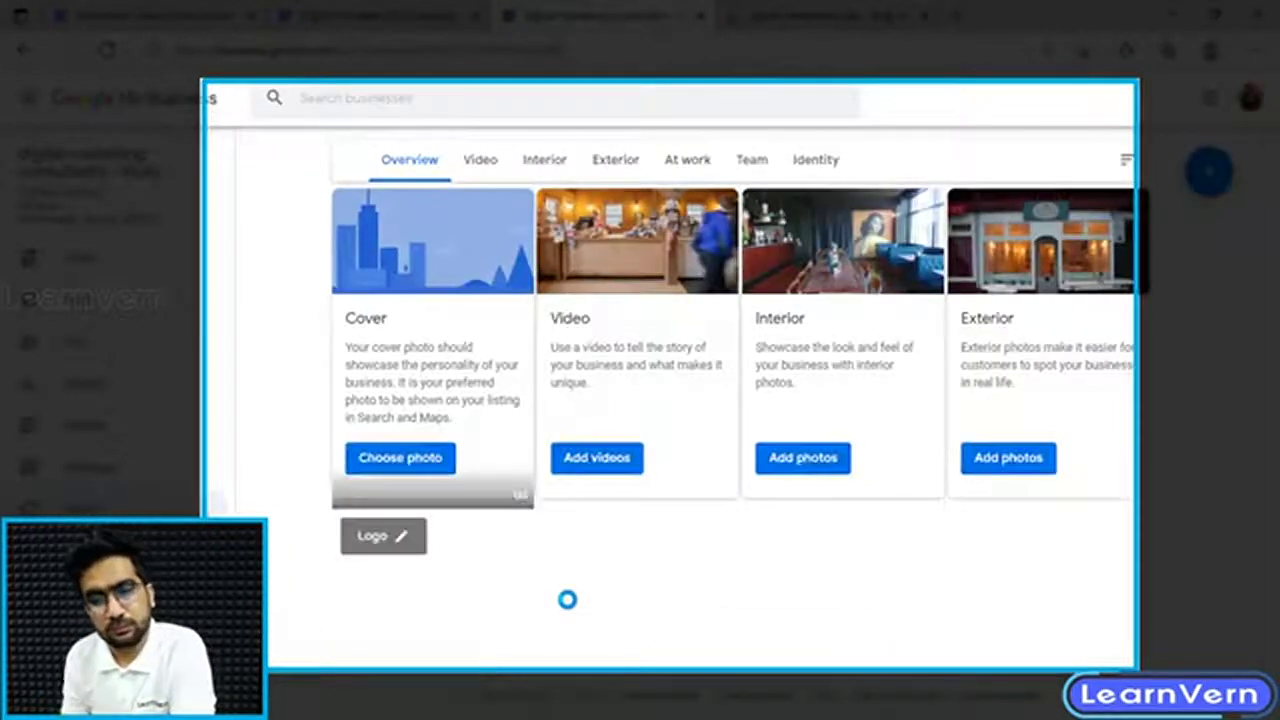
{"action": "scroll", "coordinate": [571, 589], "scroll_direction": "down", "scroll_amount": 1}
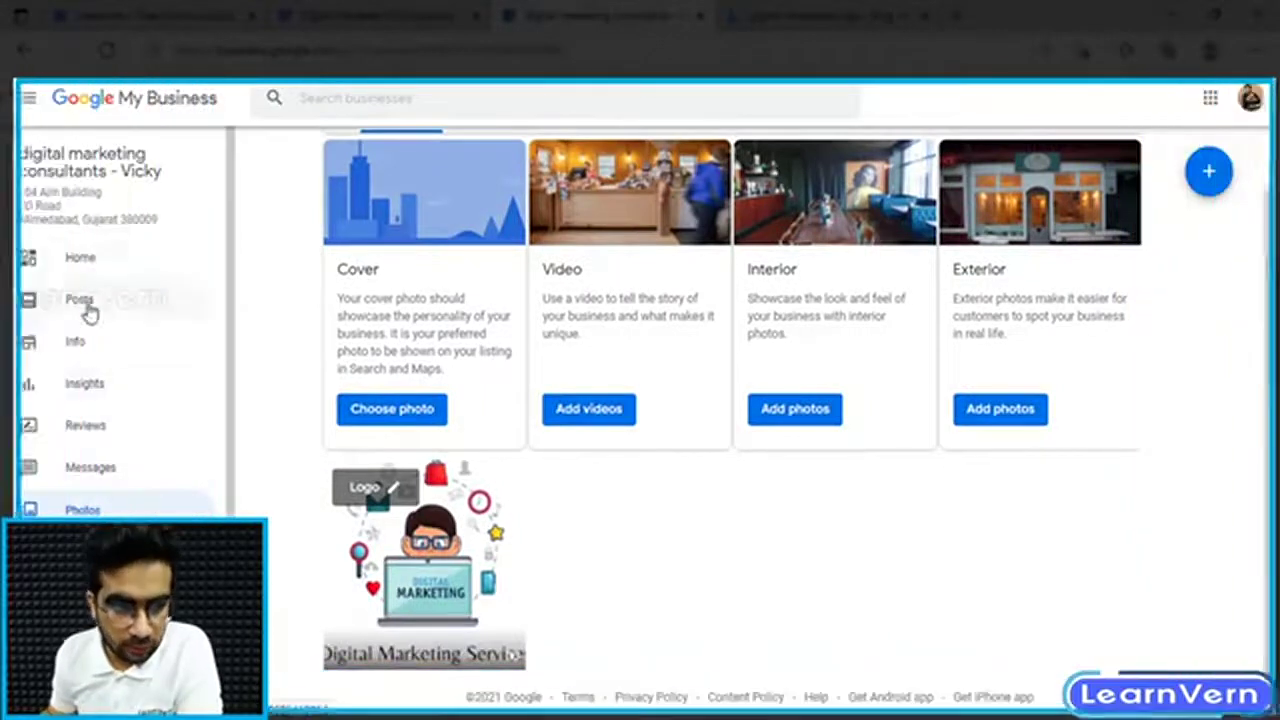
Check the profile completion checklist on the Home page and the available post types on the Posts page.
{"action": "left_click", "coordinate": [91, 268]}
{"action": "scroll", "coordinate": [620, 409], "scroll_direction": "down", "scroll_amount": 6}
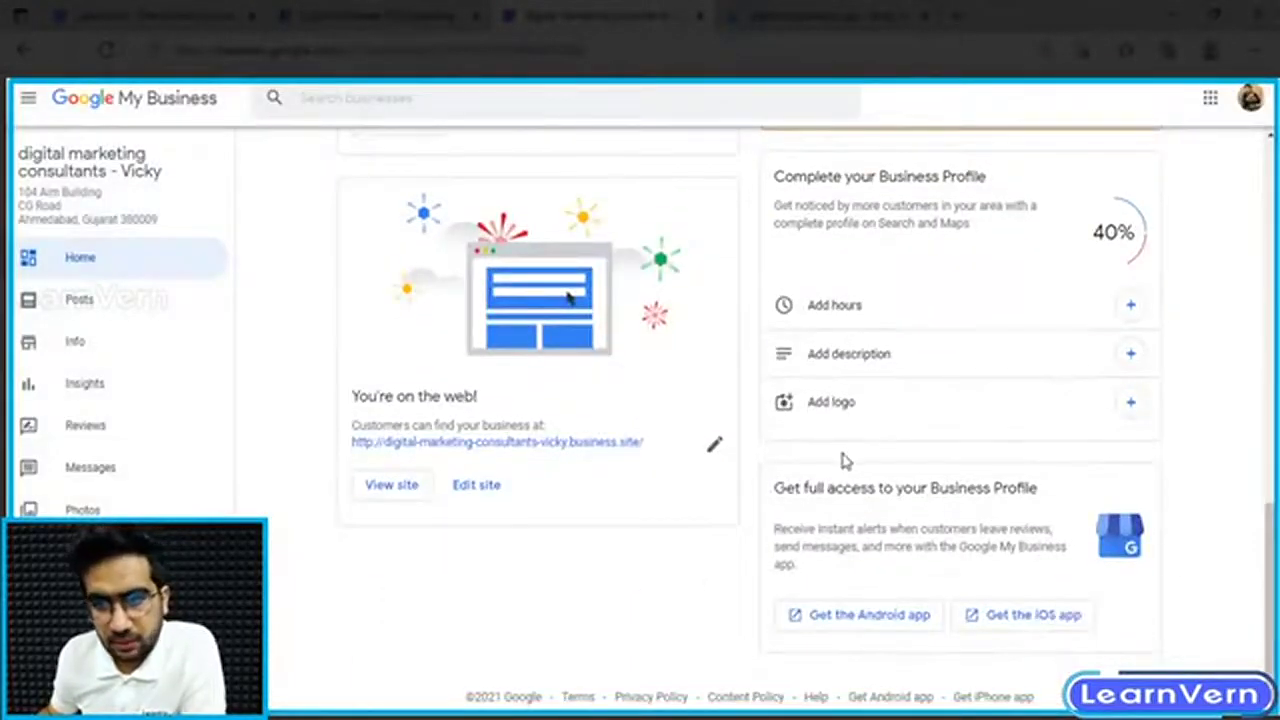
{"action": "left_click", "coordinate": [79, 306]}
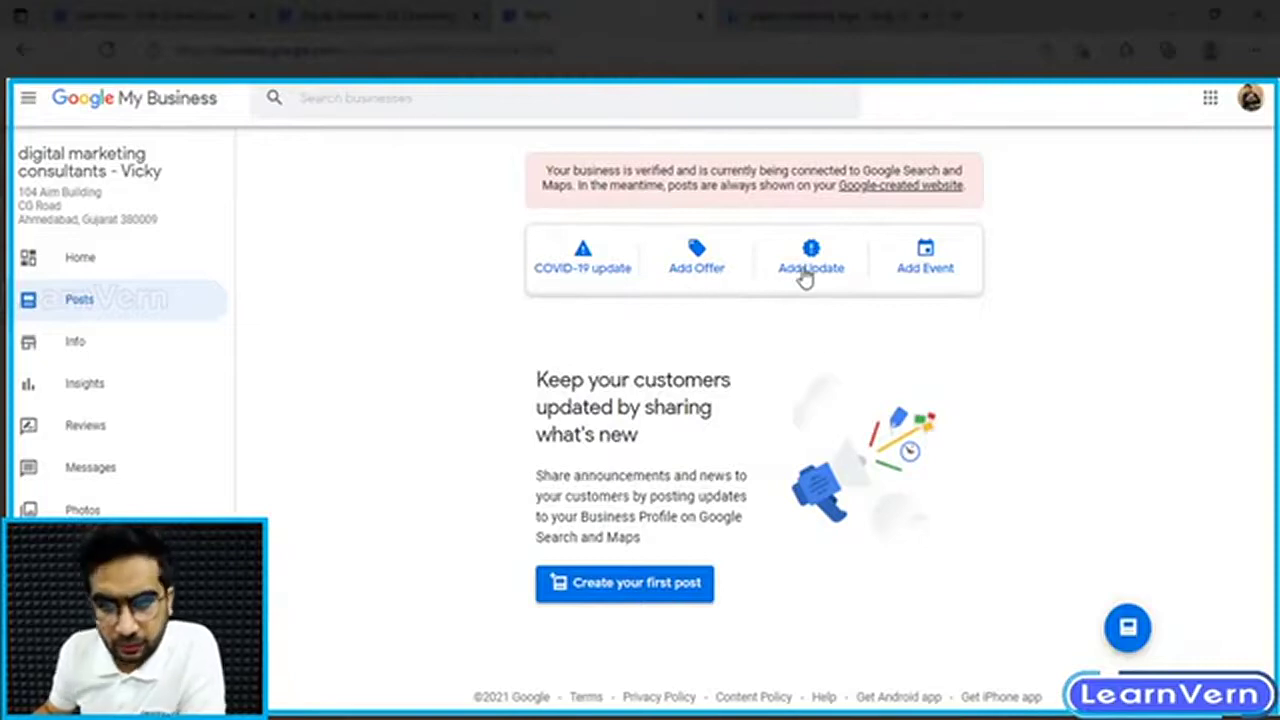
Review the Info page down to the business description, open the description for editing and close it without changes.
{"action": "left_click", "coordinate": [81, 340]}
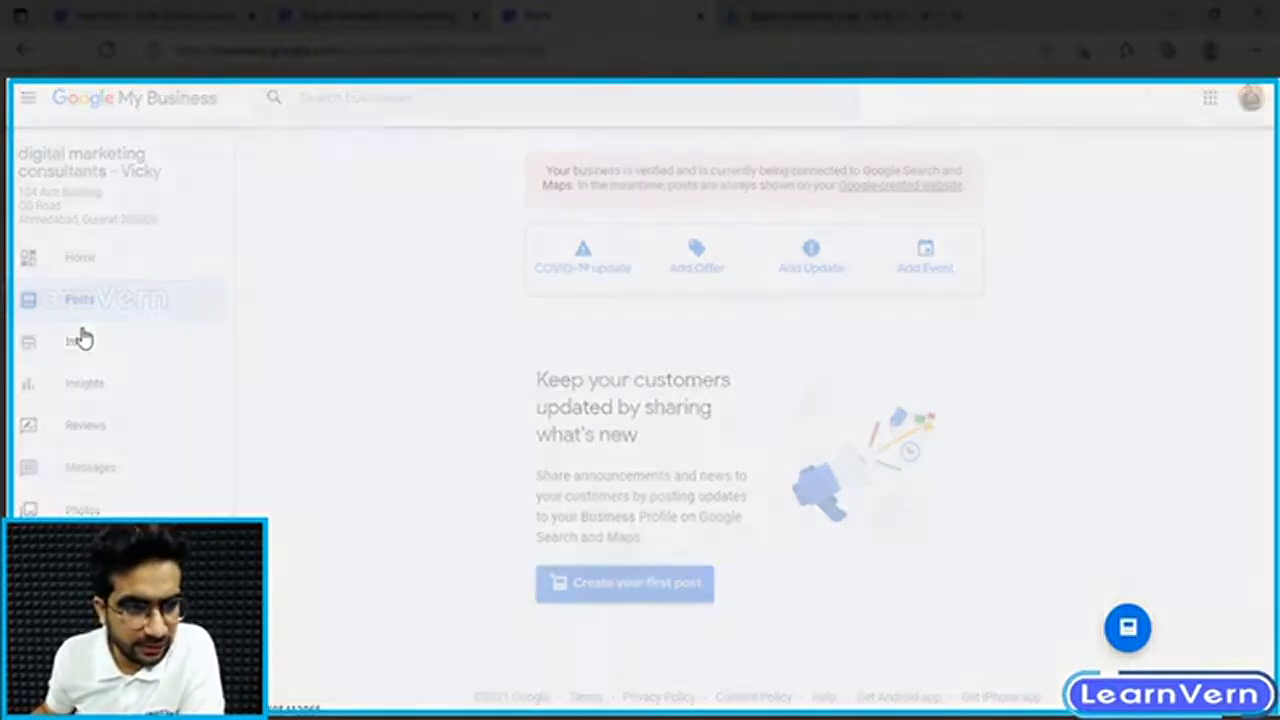
{"action": "scroll", "coordinate": [402, 490], "scroll_direction": "down", "scroll_amount": 10}
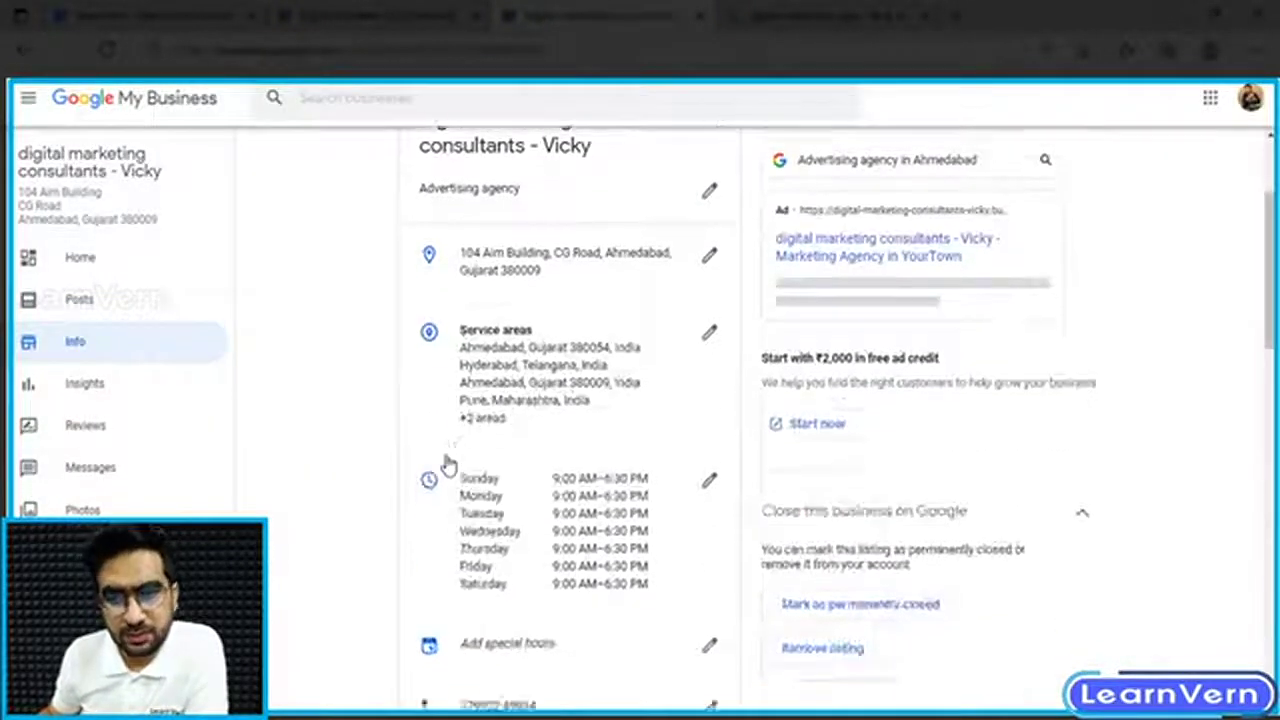
{"action": "scroll", "coordinate": [448, 463], "scroll_direction": "down", "scroll_amount": 5}
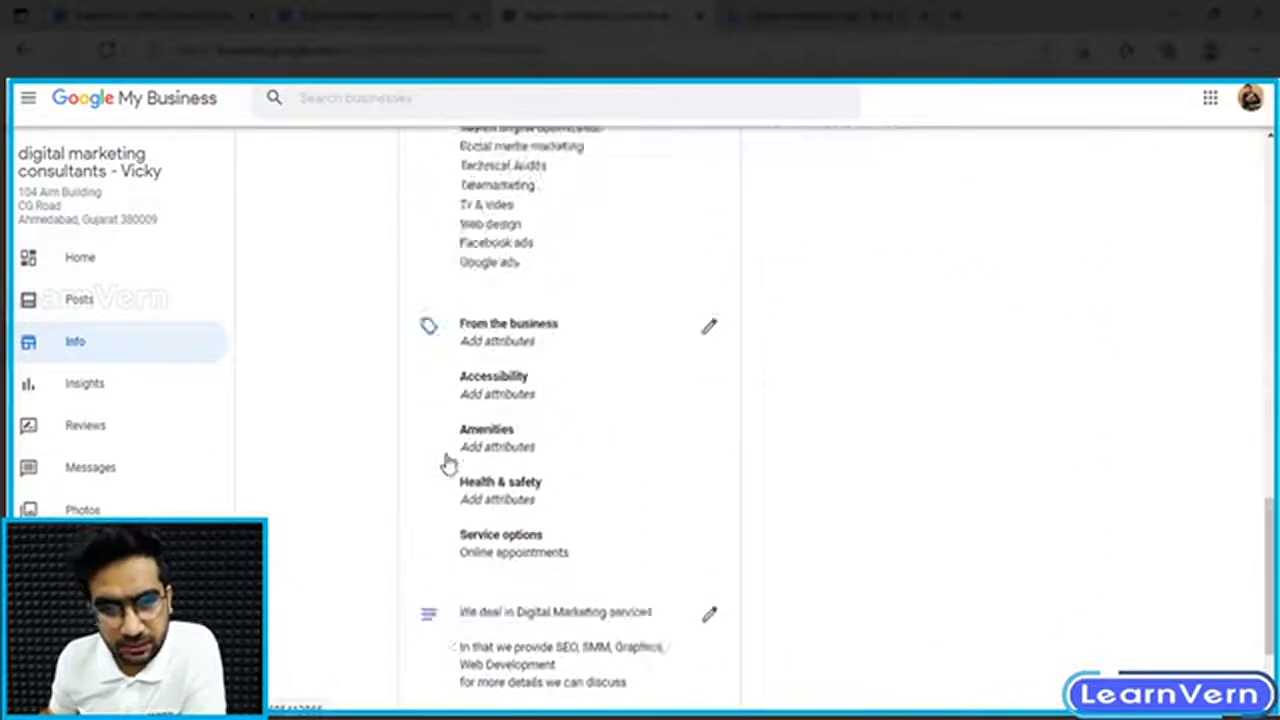
{"action": "left_click", "coordinate": [499, 462]}
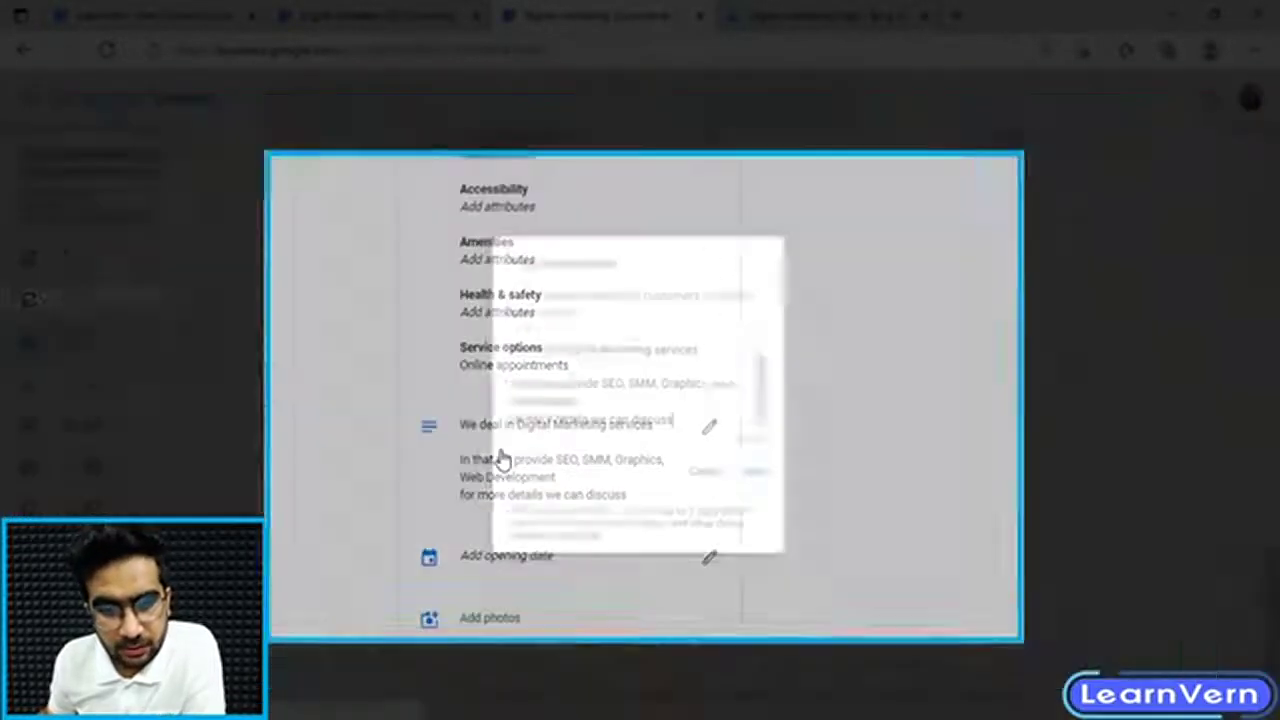
{"action": "left_click", "coordinate": [714, 486]}
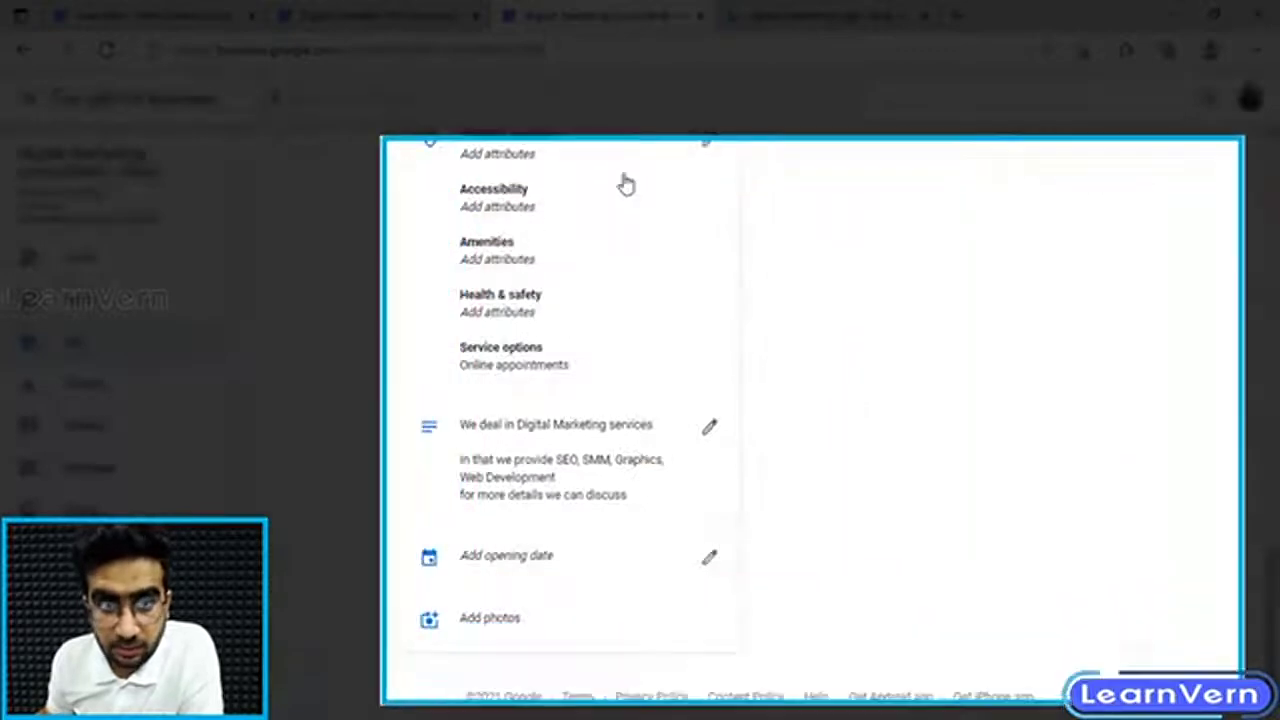